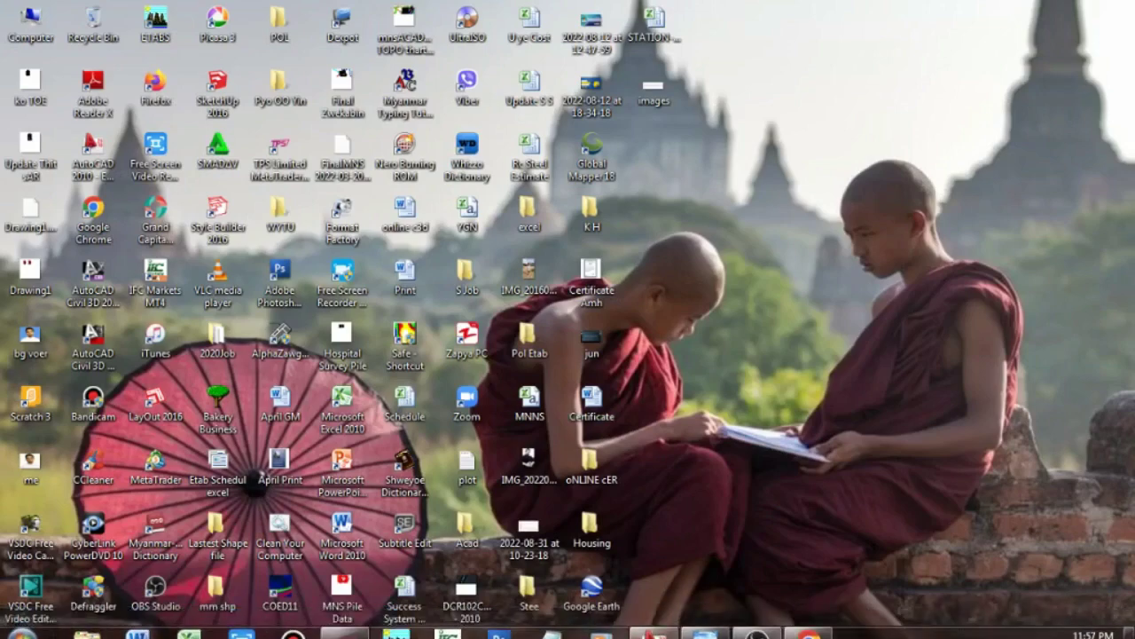
Restore the AutoCAD 2010 window with its blank Drawing1 over the desktop.
left_click(657, 624)
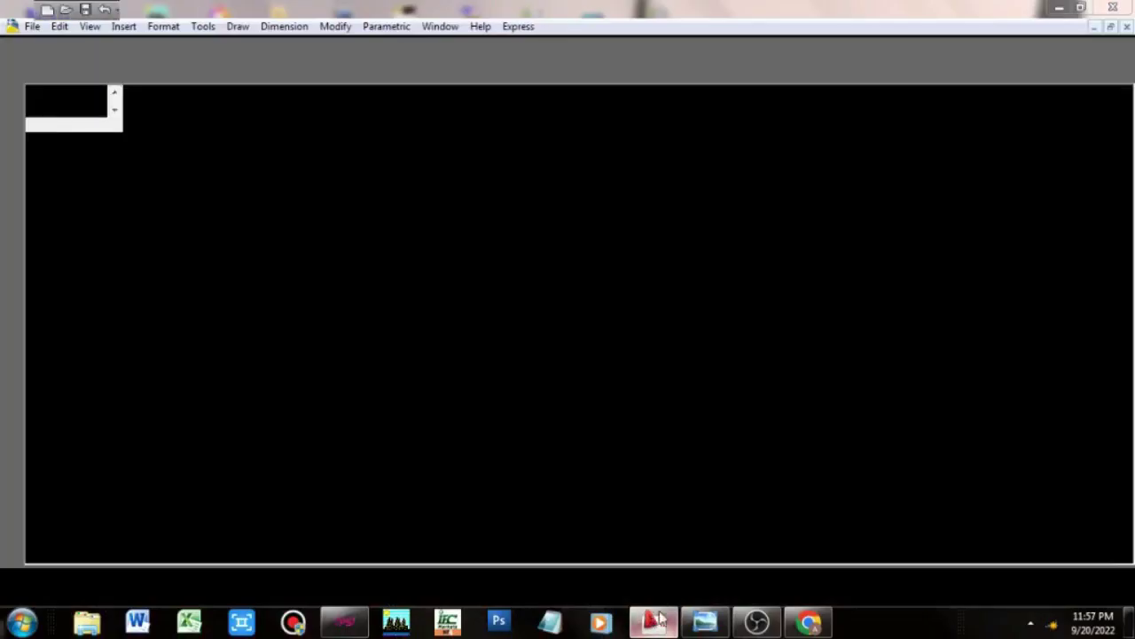
left_click(656, 621)
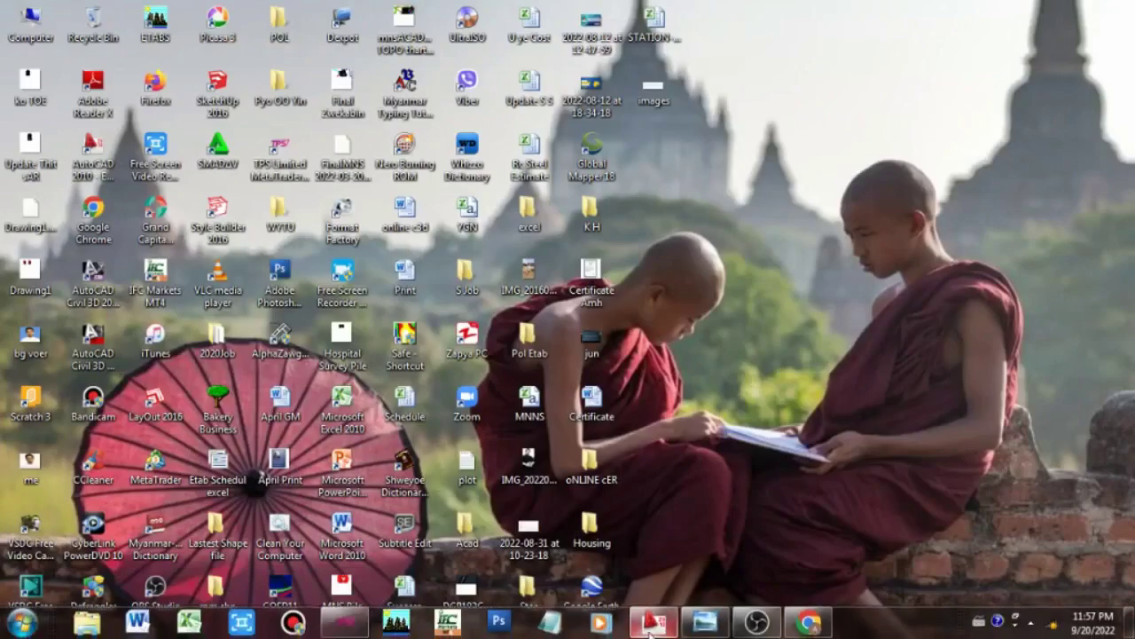
left_click(654, 624)
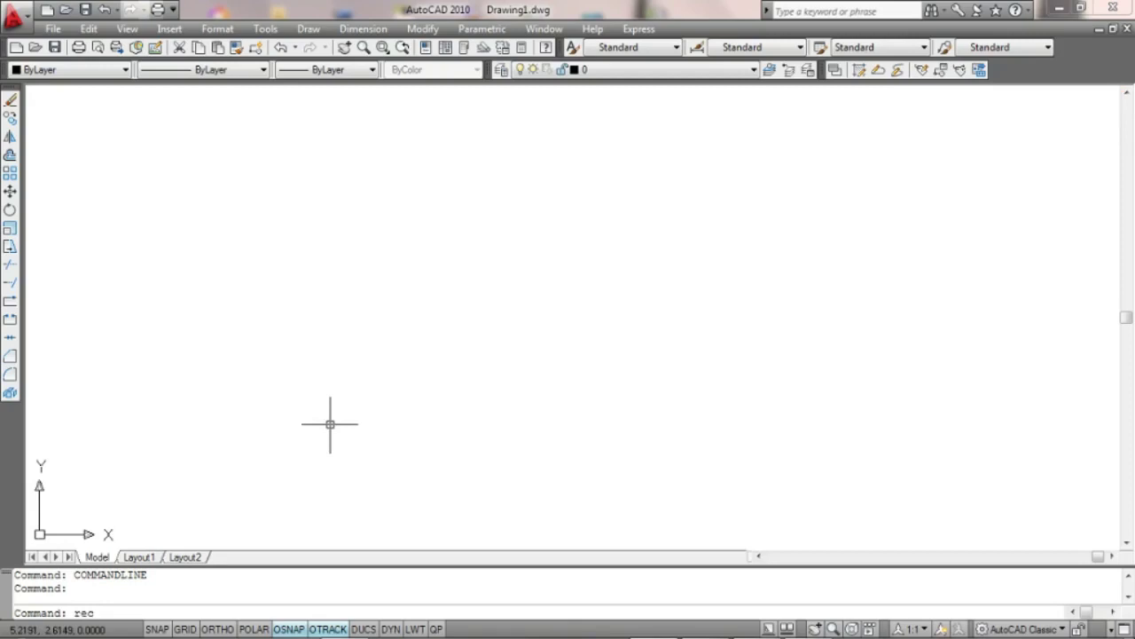
Draw the 200 x 150 rectangle frame from a picked corner and centre it in view.
key("Return")
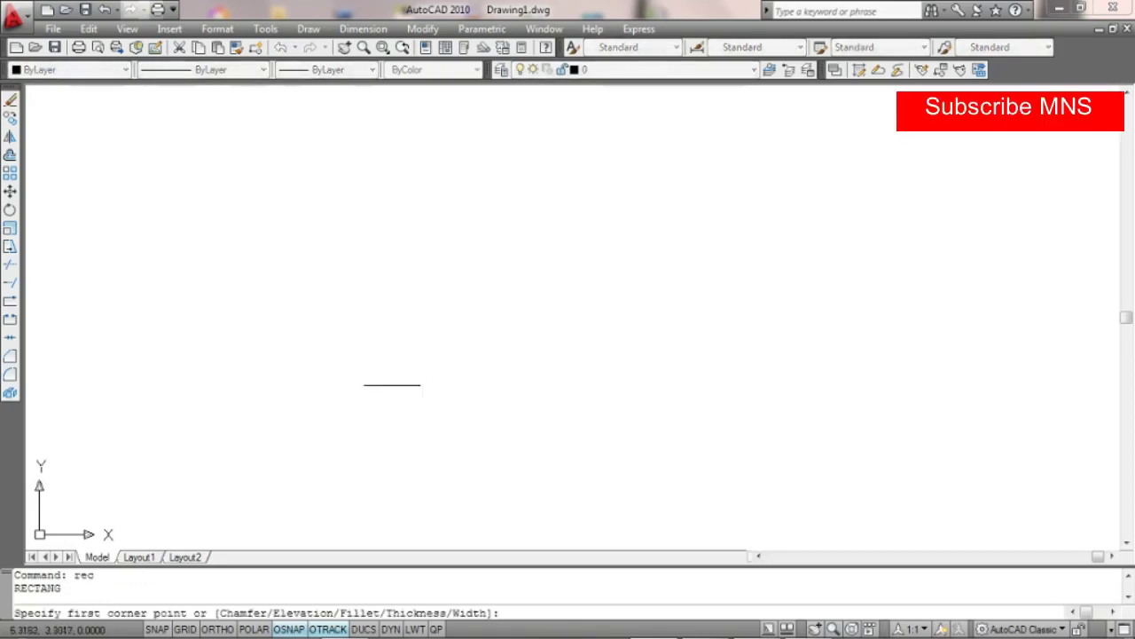
left_click(329, 436)
type("@200")
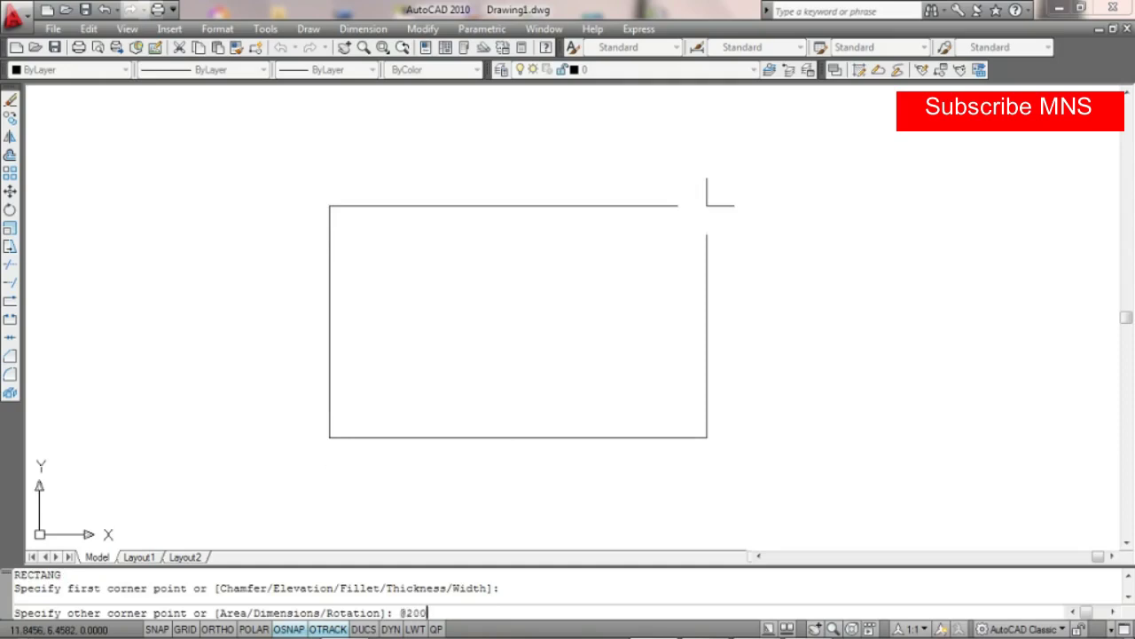
type(",150")
key("Return")
middle_click(707, 205)
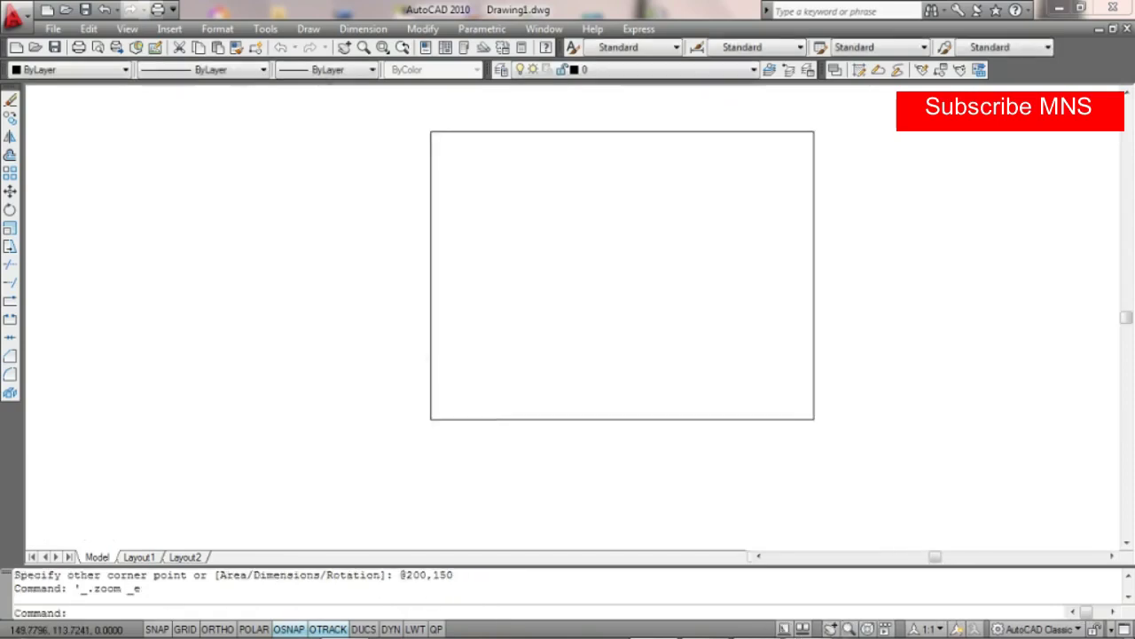
middle_click(622, 251)
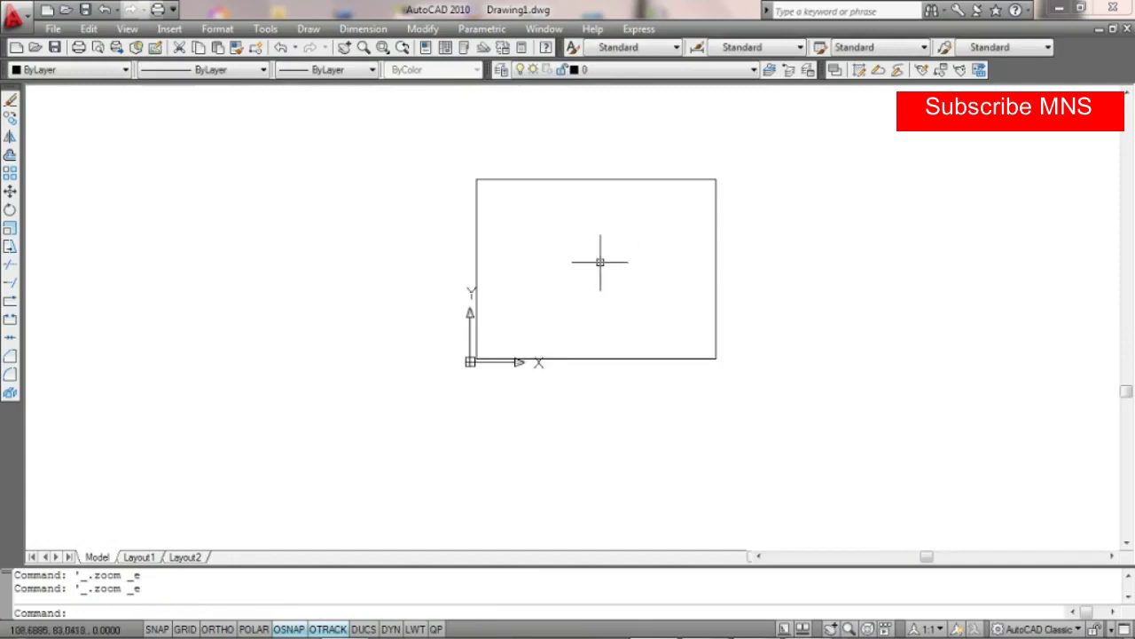
scroll(600, 258, "up", 2)
middle_click_drag(470, 258, 497, 286)
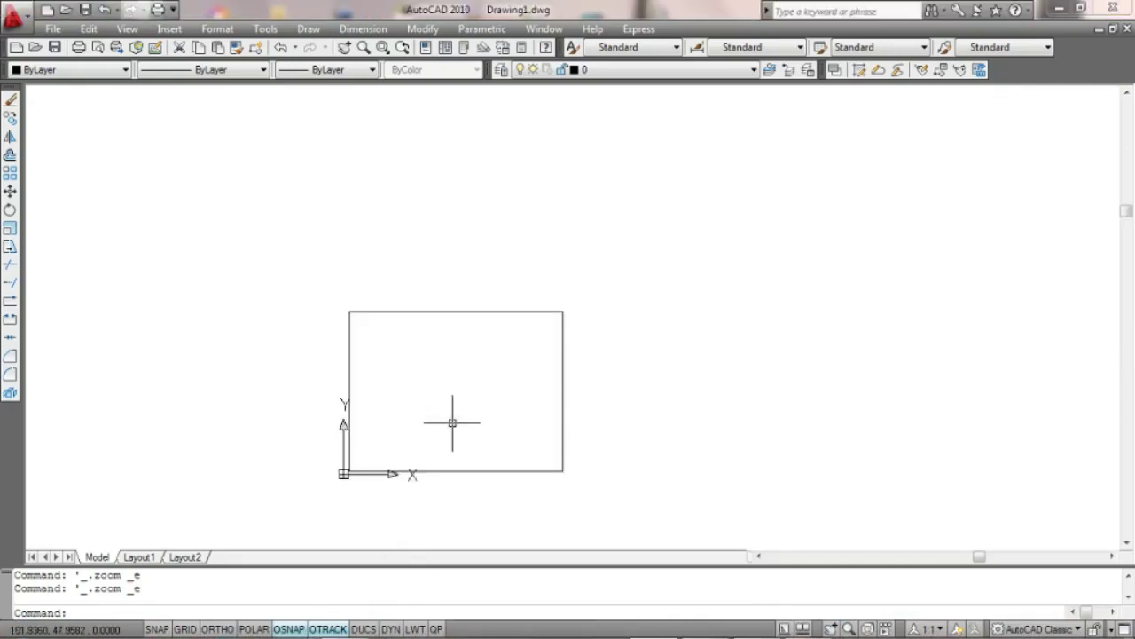
middle_click_drag(452, 423, 565, 362)
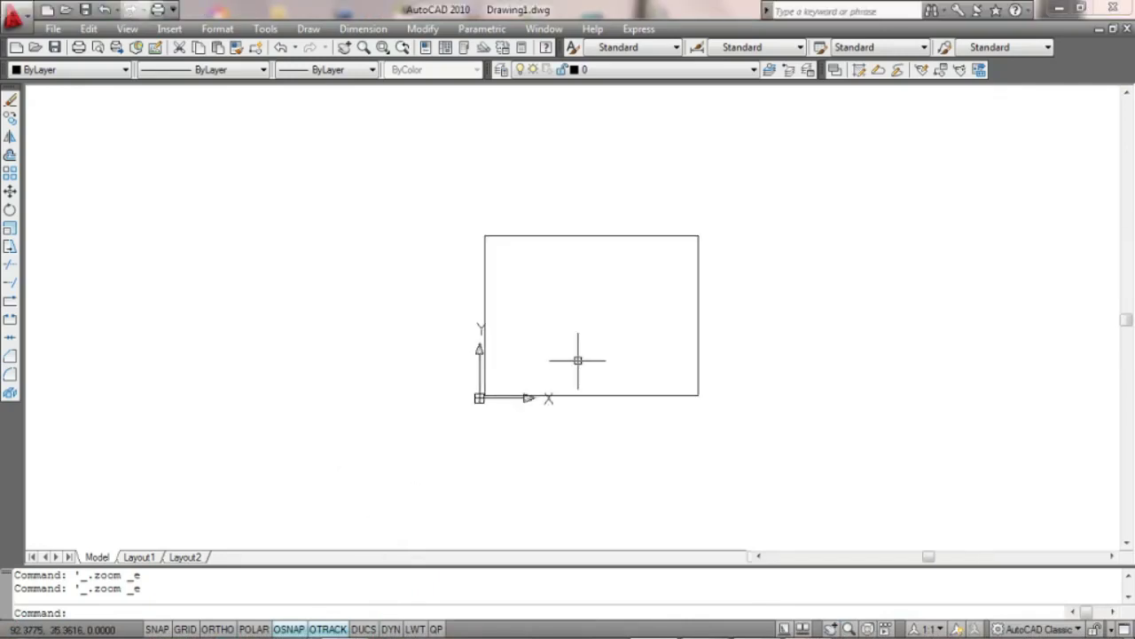
scroll(577, 352, "up", 1)
scroll(577, 352, "up", 1)
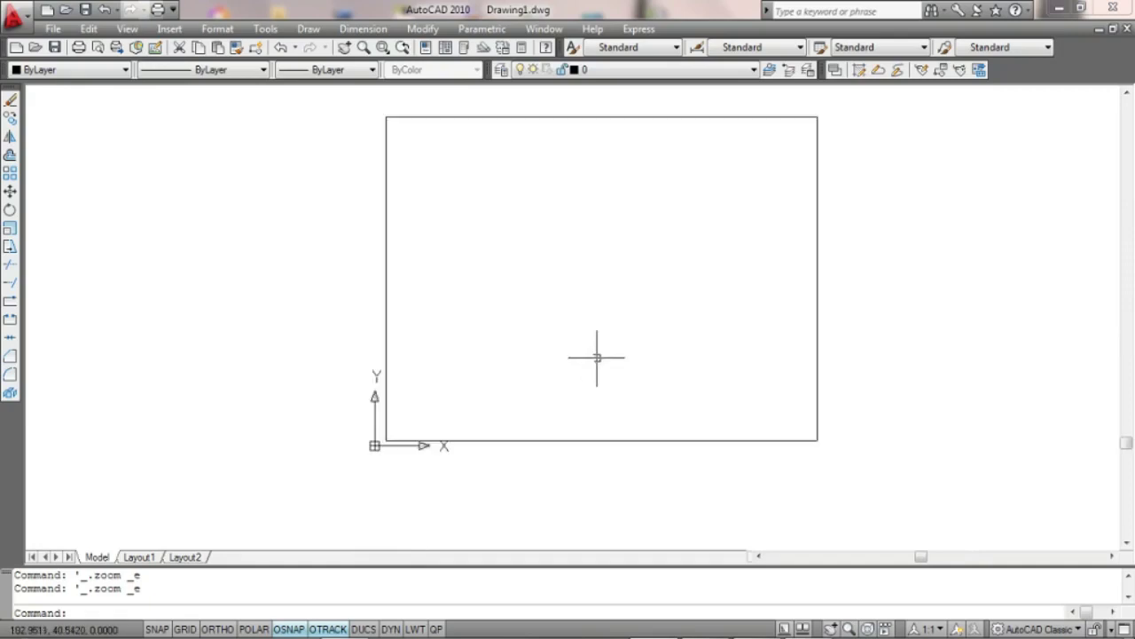
middle_click_drag(595, 355, 471, 380)
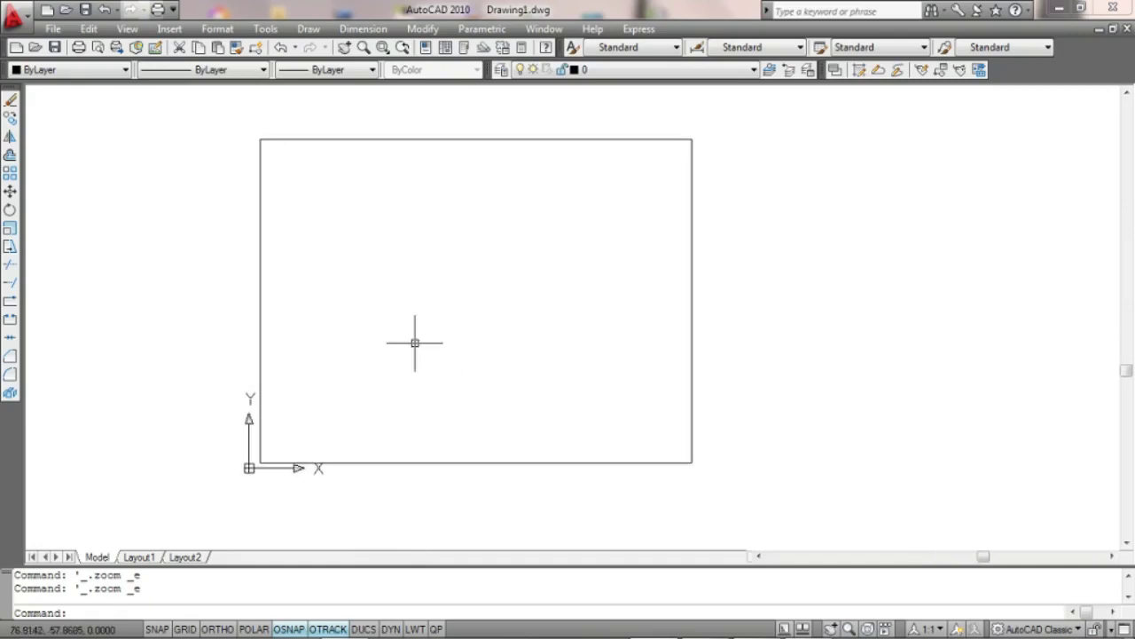
type("l")
Start an ortho line inside the frame and draw the 10, 20 and 30 unit segments.
key("Return")
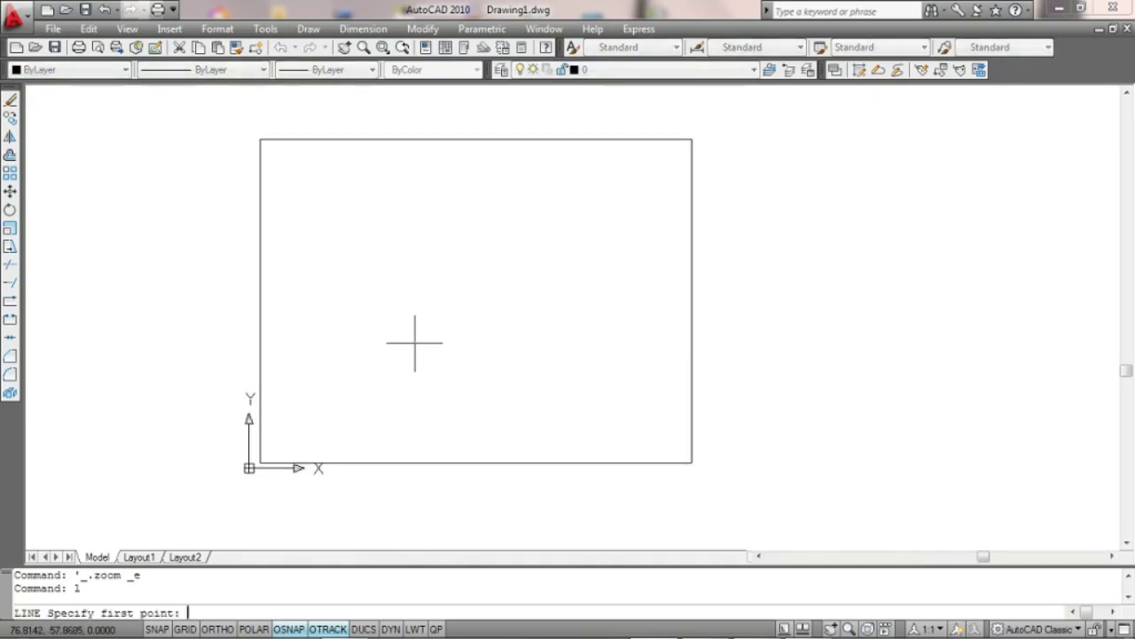
left_click(304, 395)
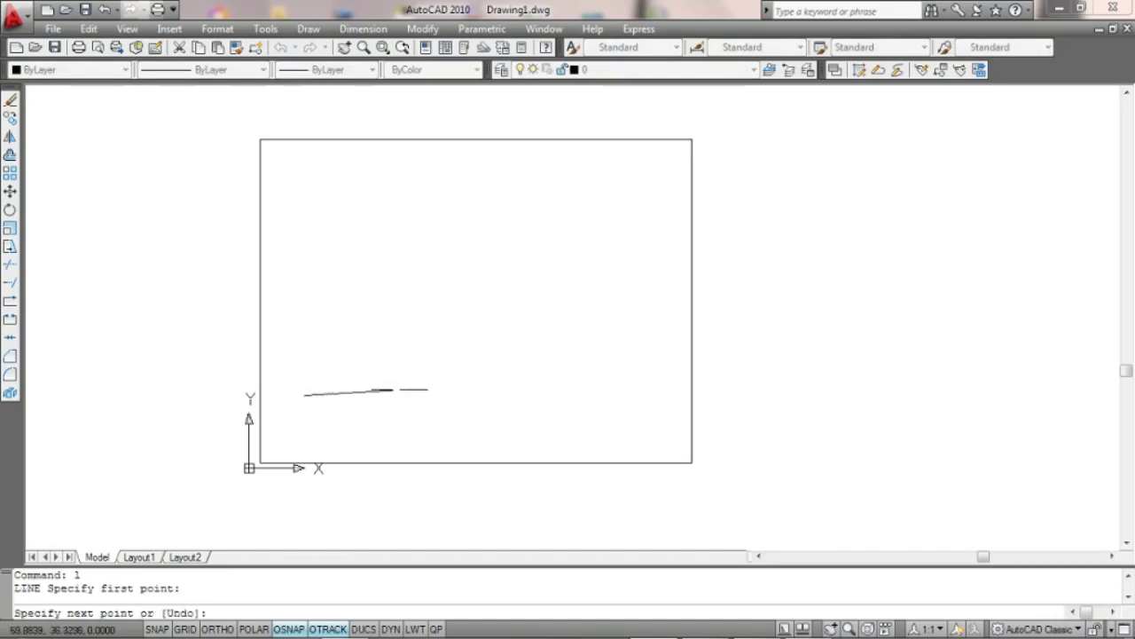
key("F8")
type("10")
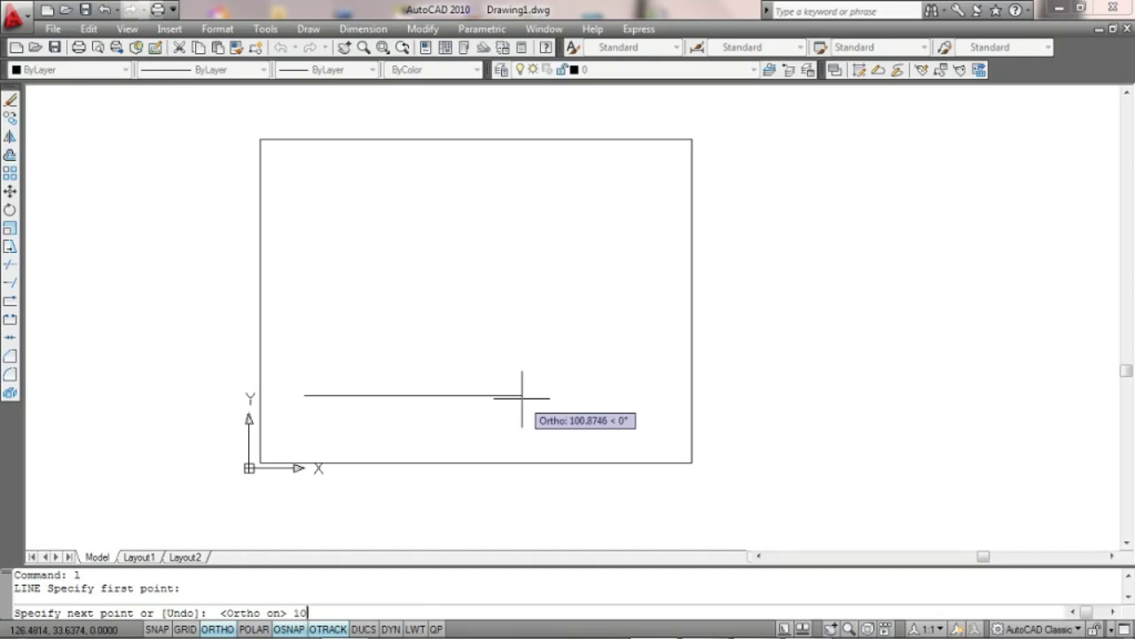
key("Return")
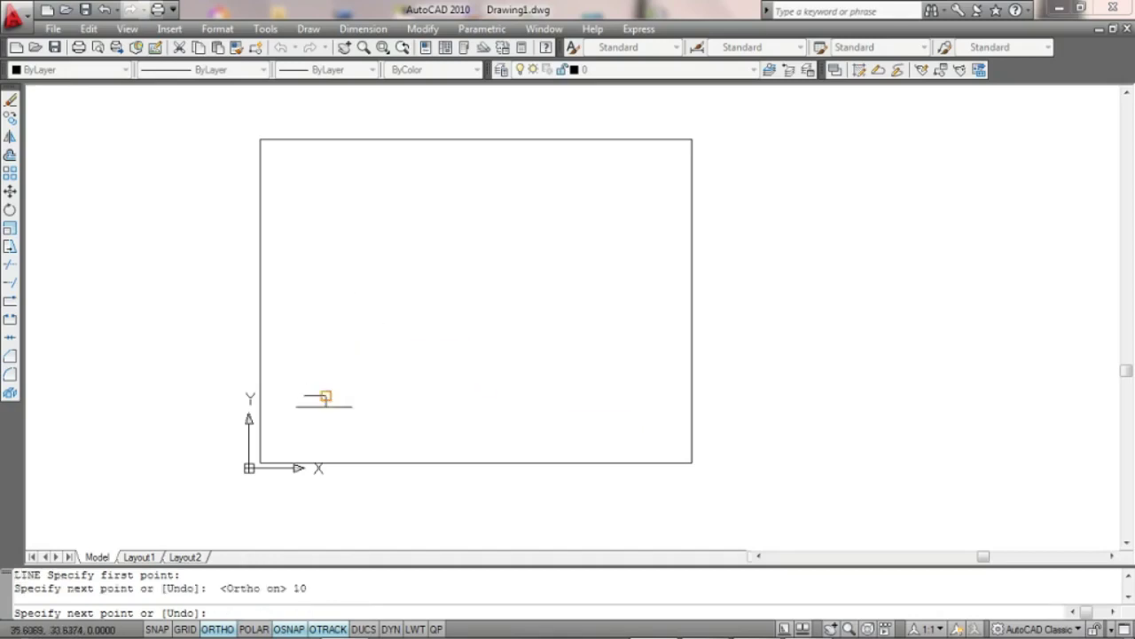
scroll(326, 397, "up", 2)
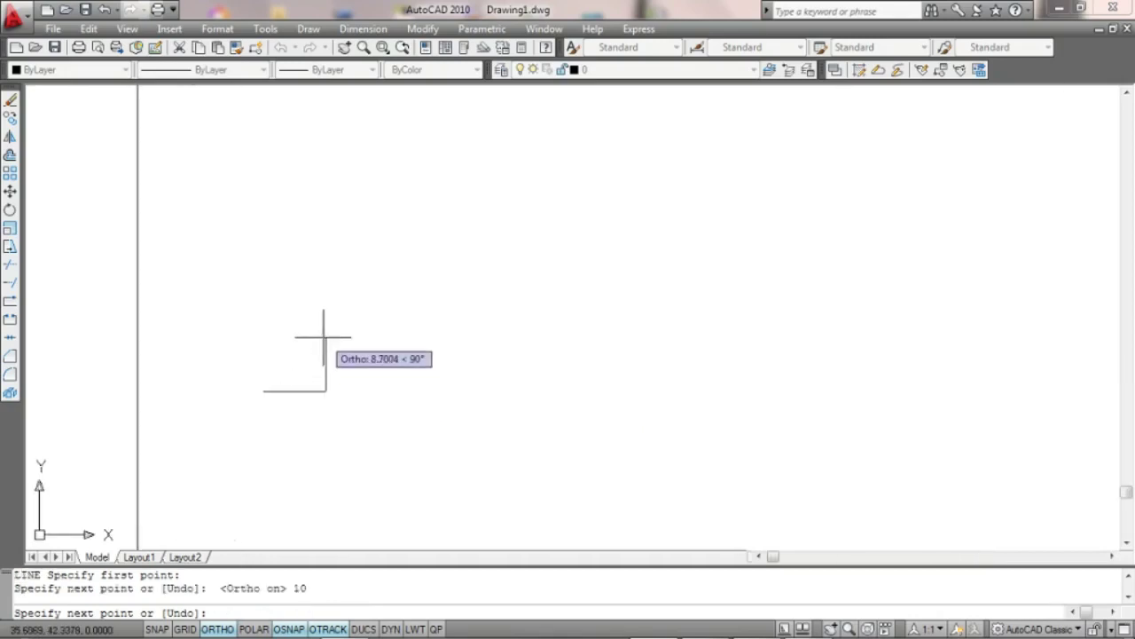
type("20")
key("Return")
type("3")
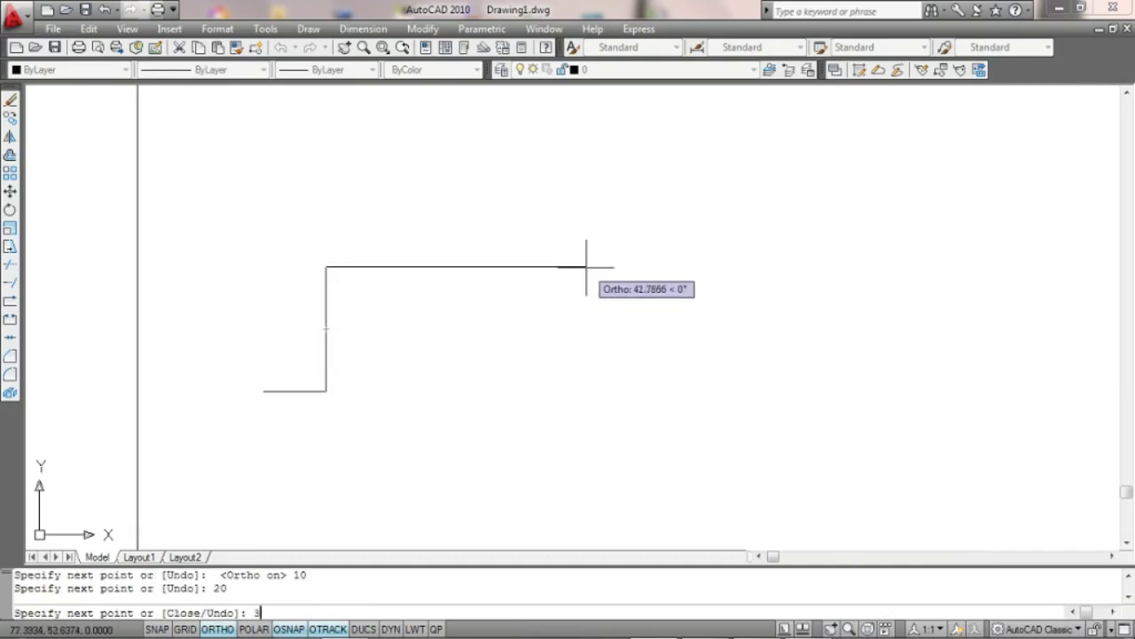
type("0")
key("Return")
Continue the staircase with the 40 and 50 unit segments and end the line.
scroll(518, 209, "down", 2)
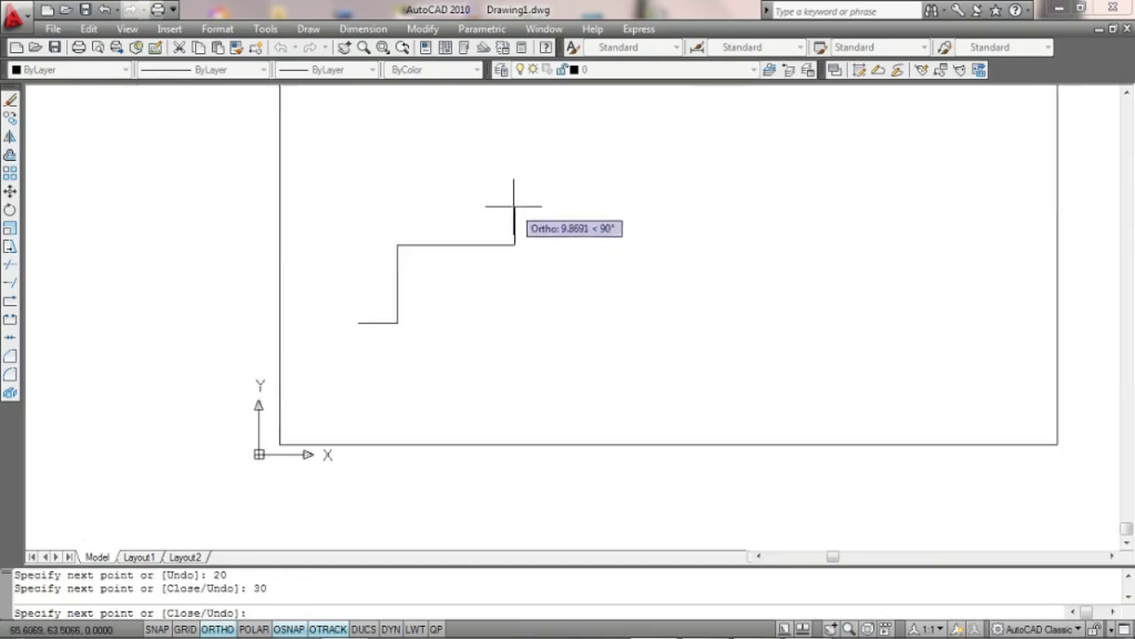
middle_click_drag(514, 206, 518, 288)
key("Return")
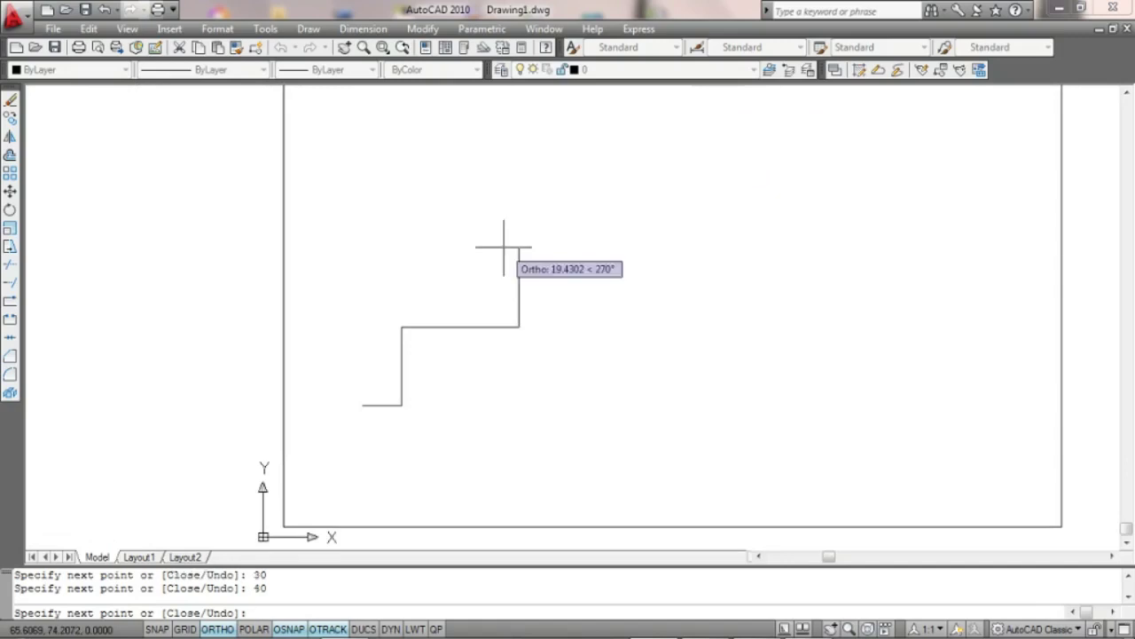
scroll(722, 233, "down", 2)
middle_click_drag(679, 197, 630, 207)
type("50")
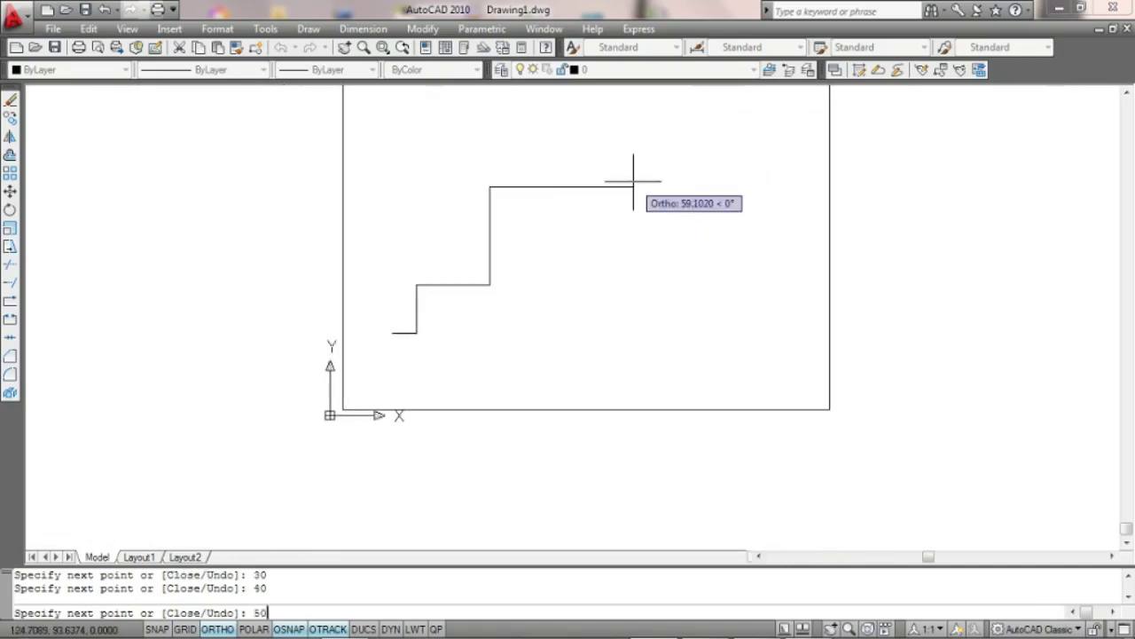
key("Return")
key("Return")
middle_click_drag(608, 216, 547, 234)
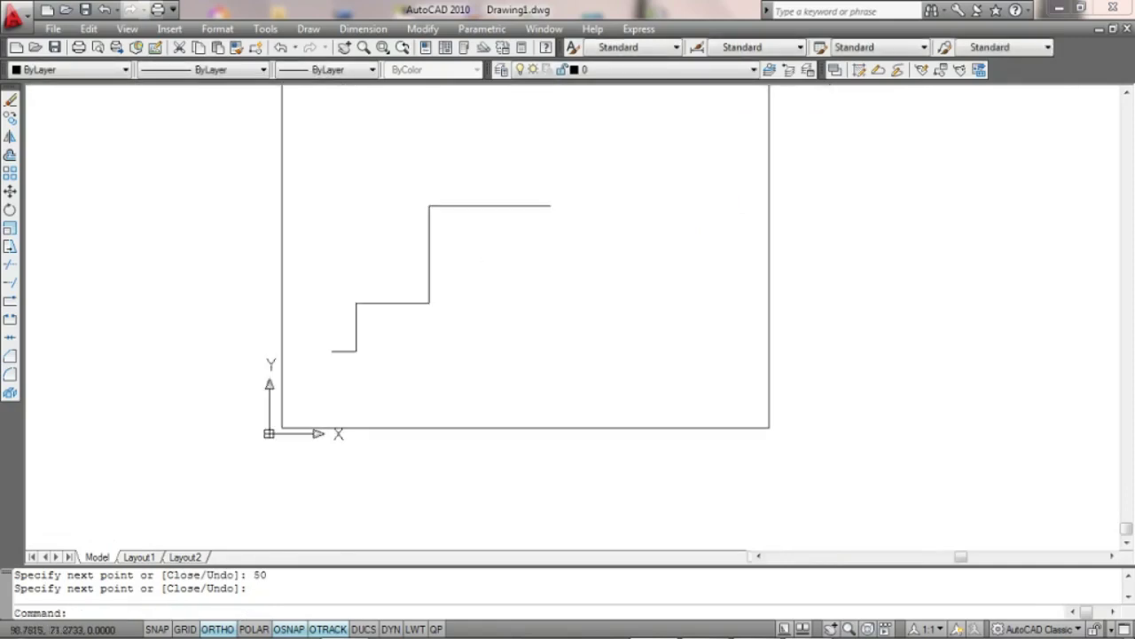
scroll(347, 349, "up", 2)
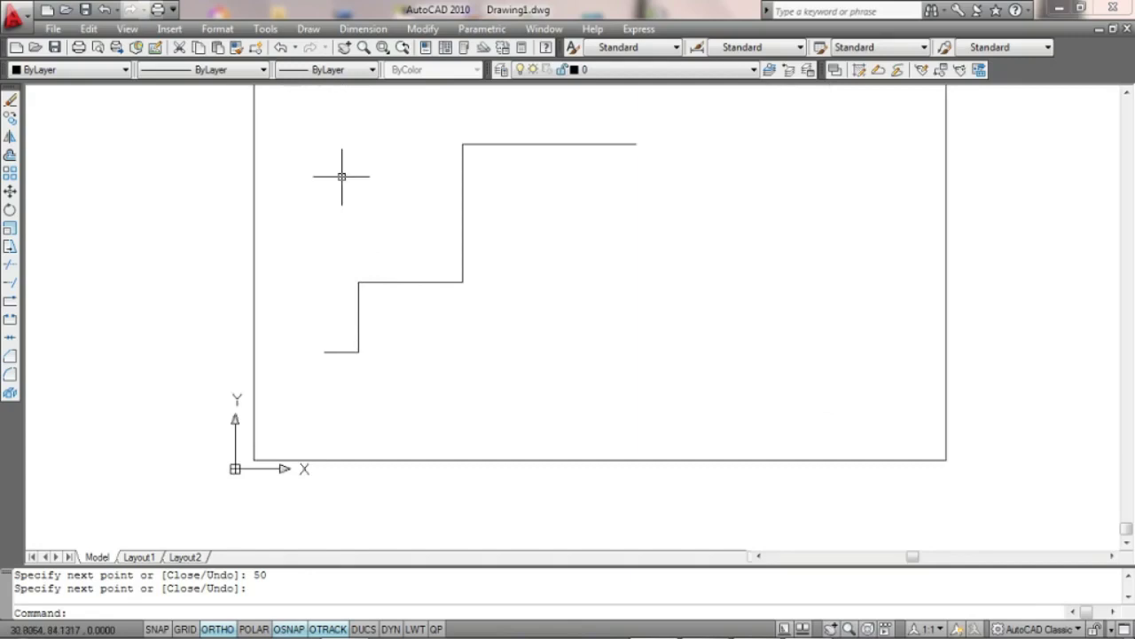
Add a 10.0000 linear dimension below the bottom tread.
type("dli")
key("Return")
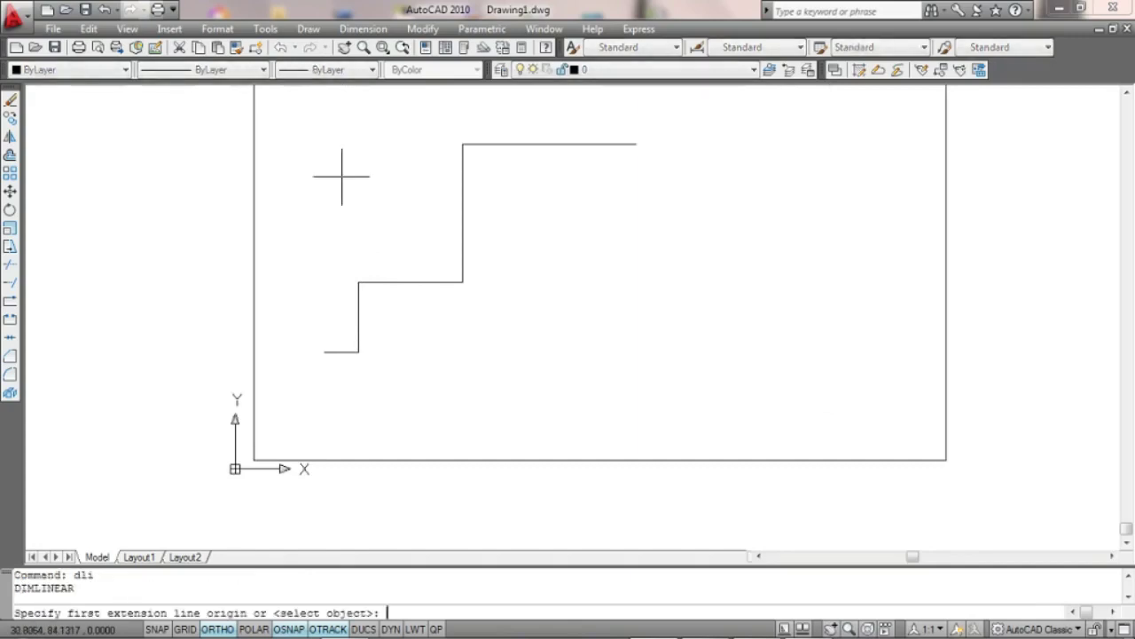
scroll(359, 347, "up", 3)
left_click(284, 355)
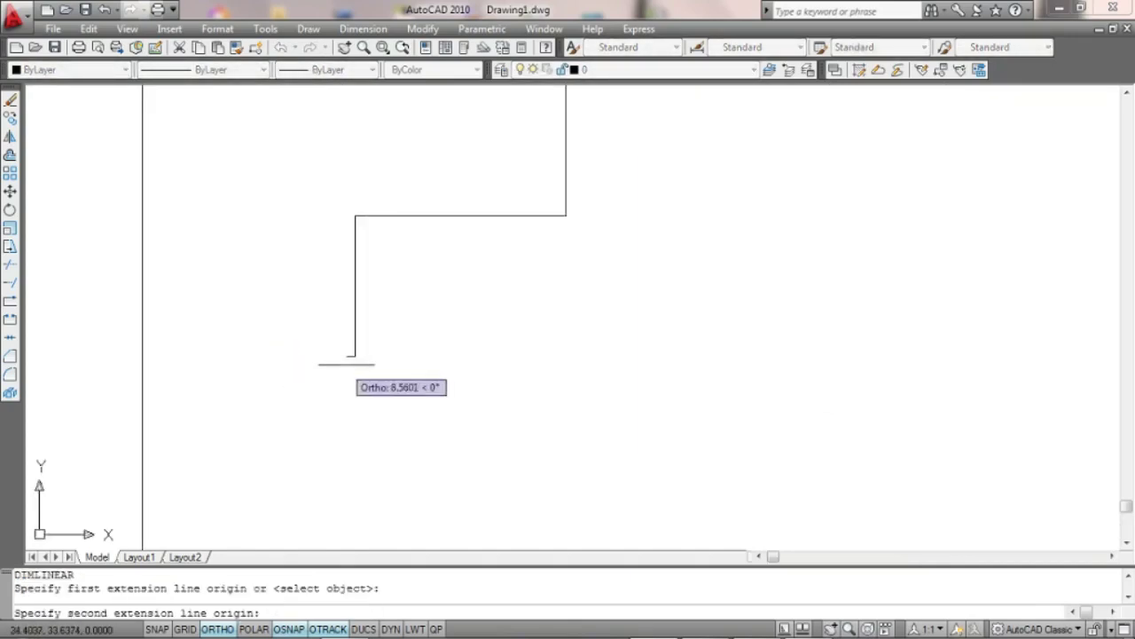
left_click(354, 356)
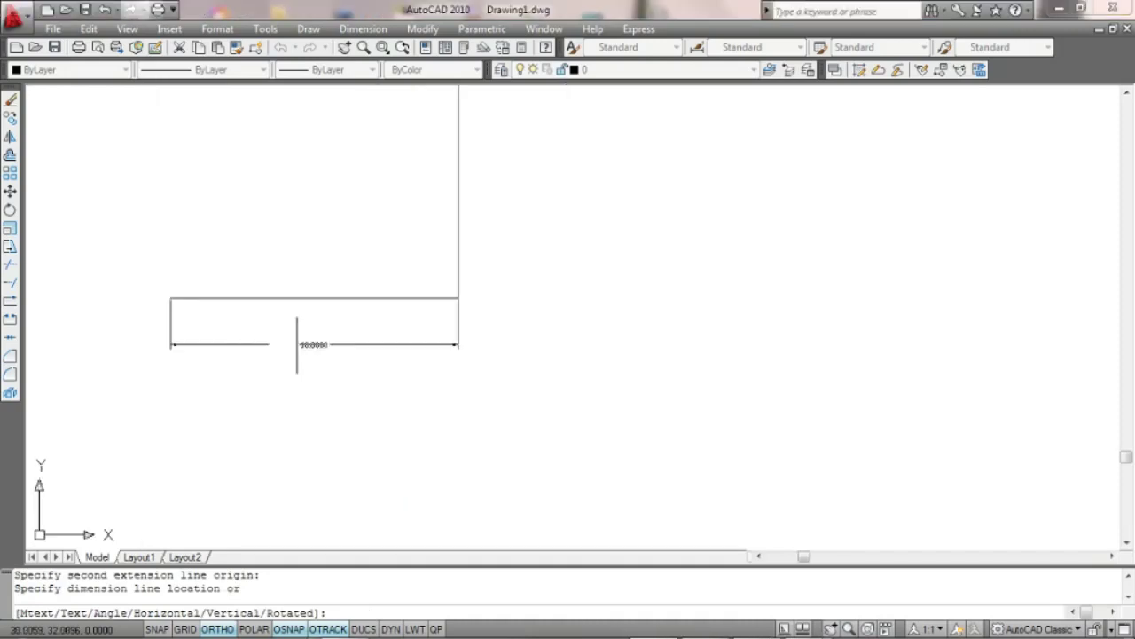
scroll(626, 340, "up", 5)
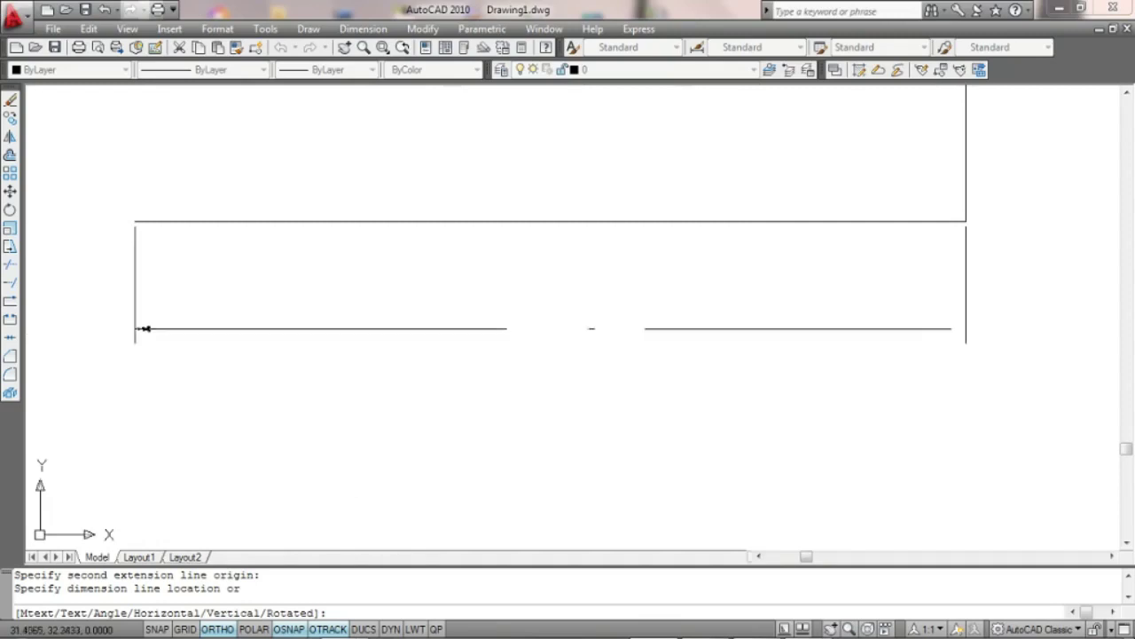
left_click(594, 290)
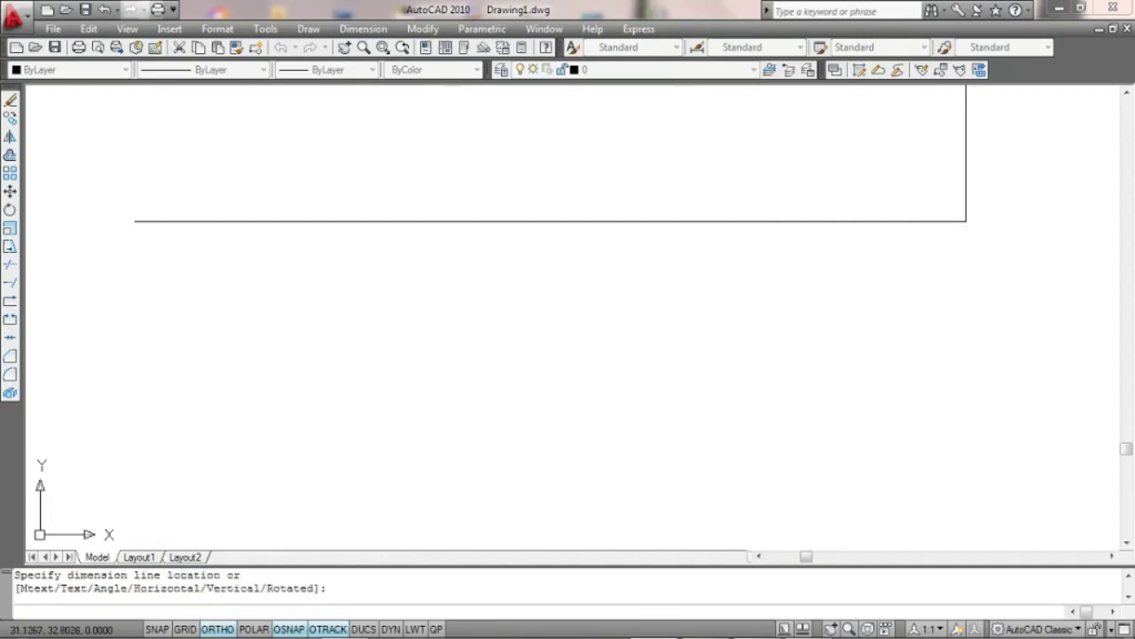
scroll(659, 299, "down", 1)
scroll(593, 379, "down", 2)
Add the vertical 20.0000 dimension to the first riser and view the whole outline.
key("Return")
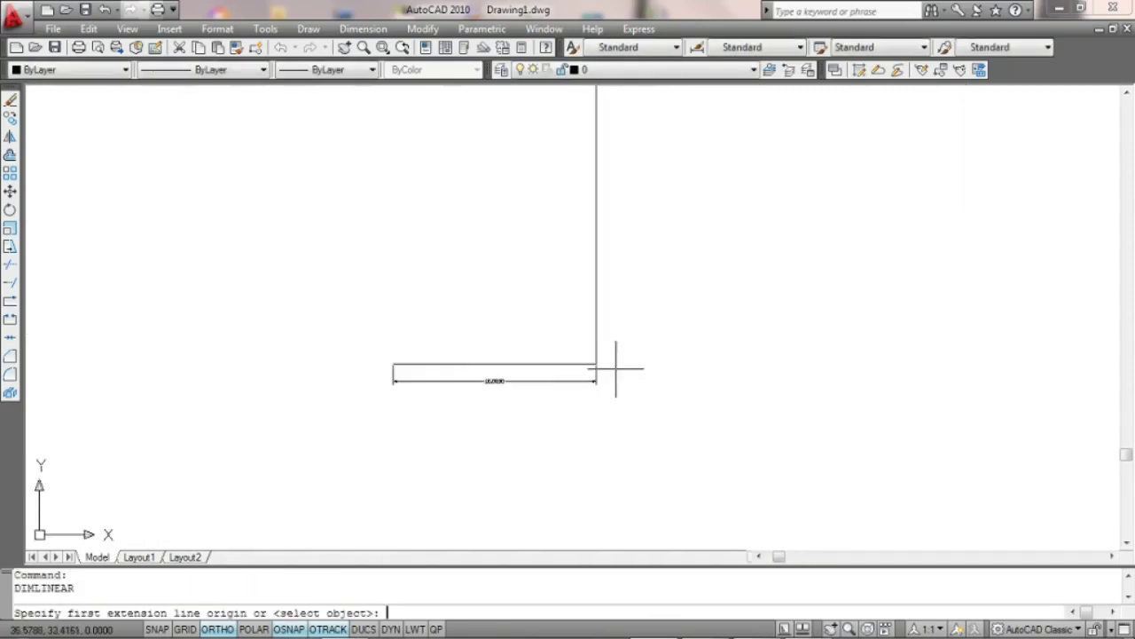
scroll(595, 364, "up", 1)
left_click(595, 368)
scroll(662, 314, "down", 2)
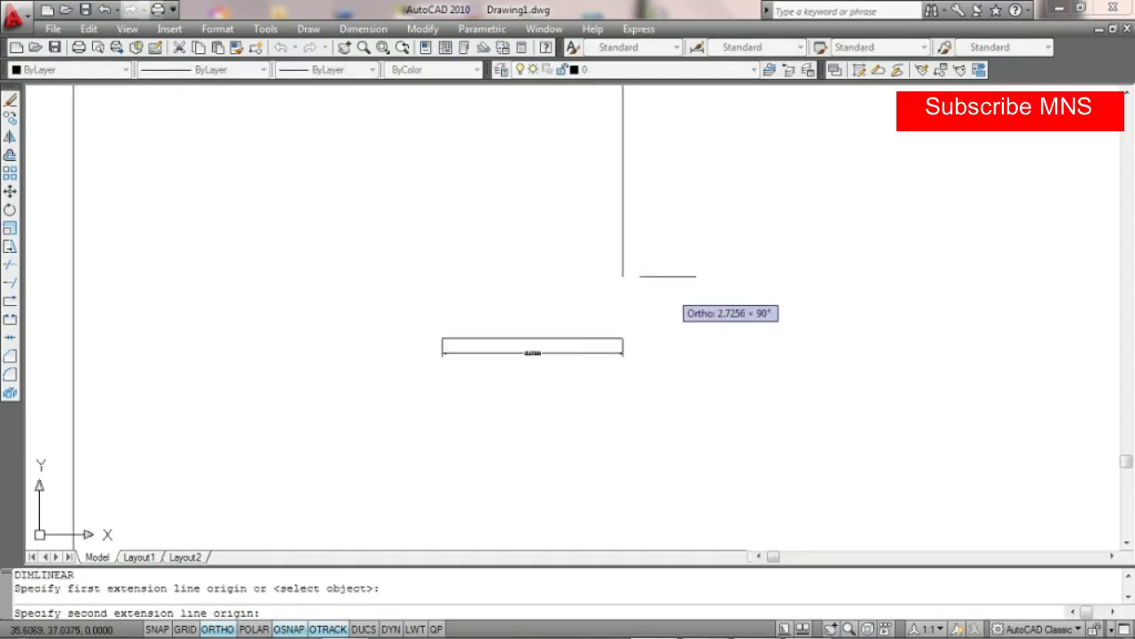
middle_click_drag(532, 165, 523, 245)
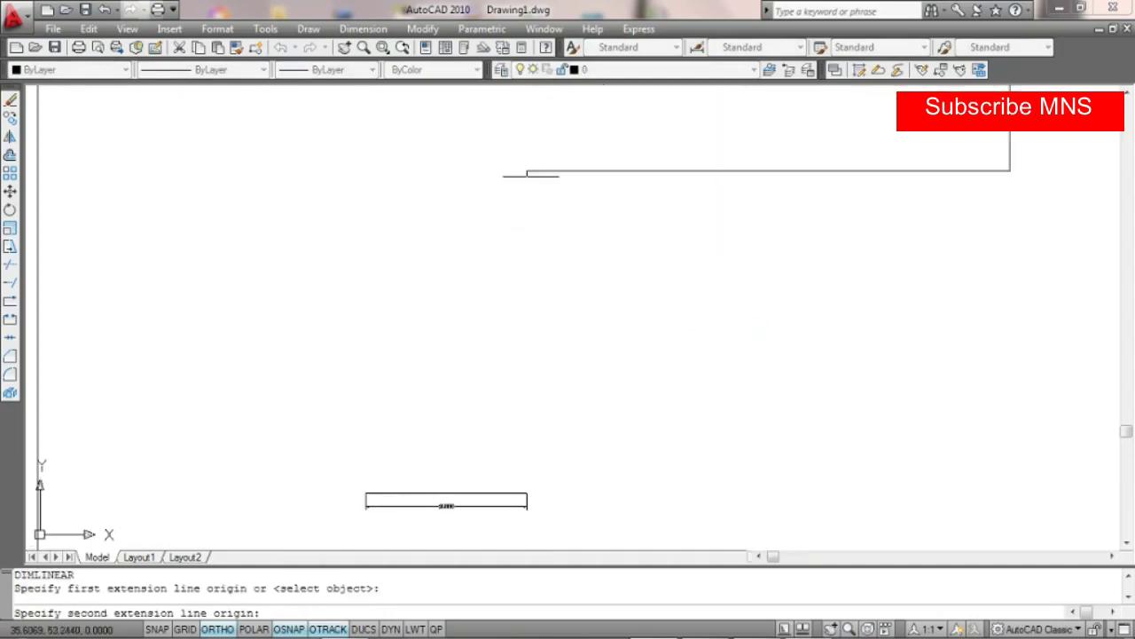
left_click(527, 169)
left_click(567, 331)
scroll(577, 337, "up", 3)
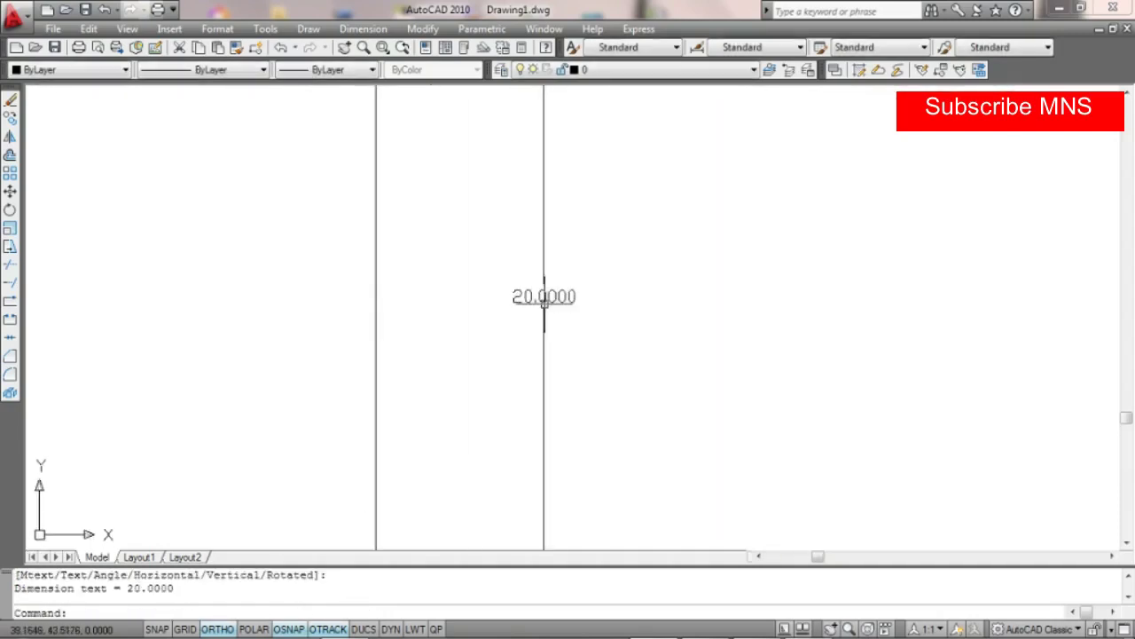
scroll(568, 319, "up", 1)
scroll(550, 306, "up", 1)
scroll(539, 297, "up", 1)
scroll(539, 298, "down", 4)
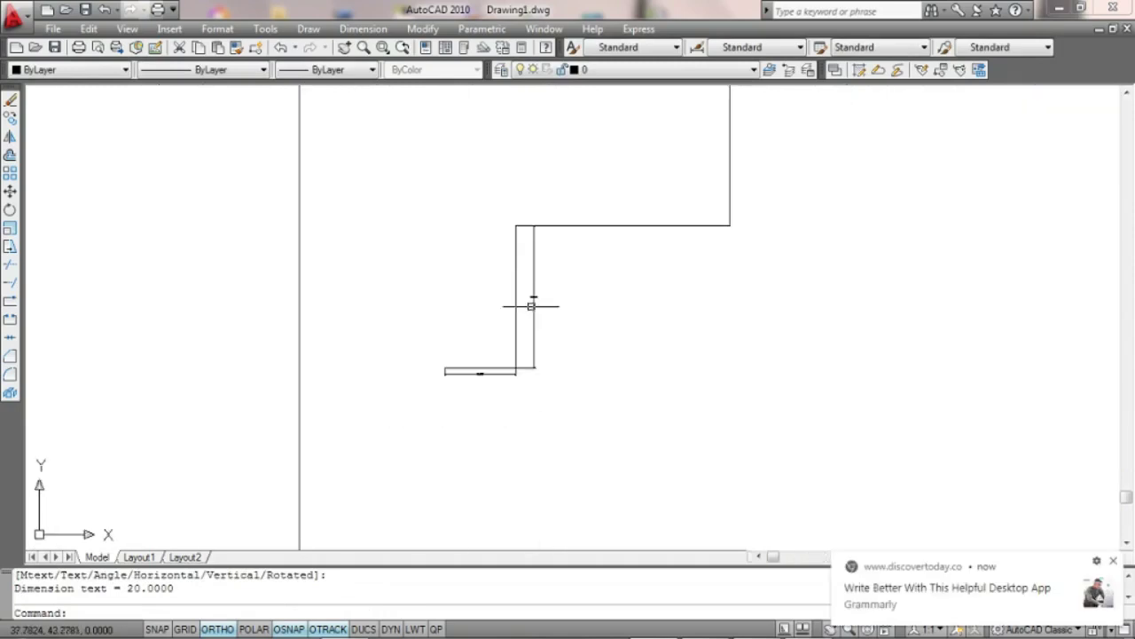
scroll(567, 342, "down", 3)
scroll(434, 359, "up", 1)
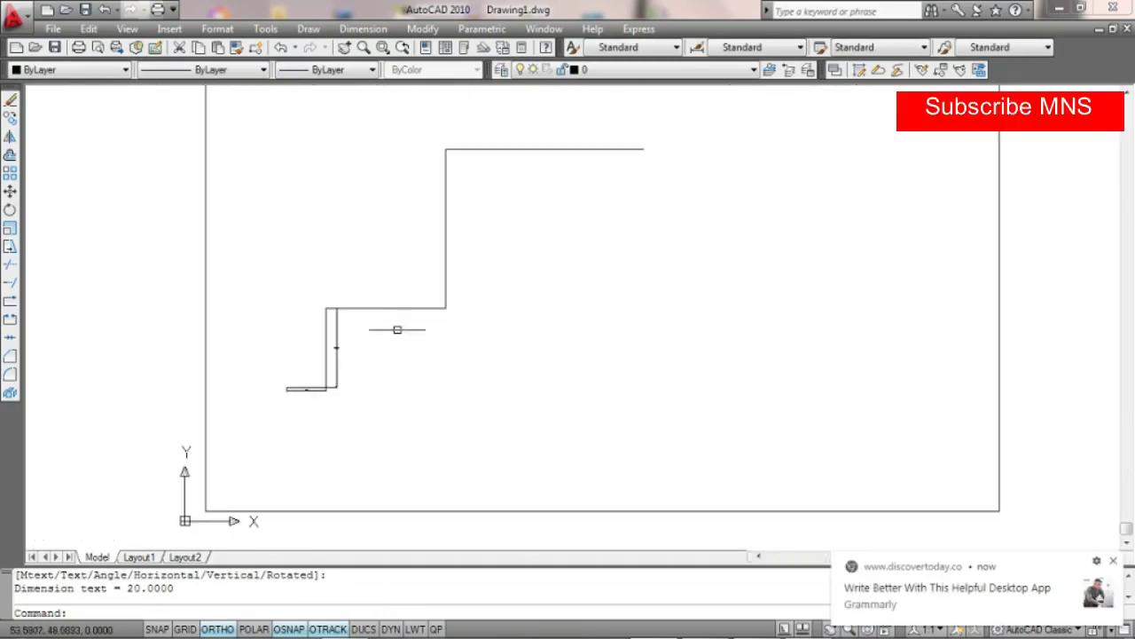
scroll(399, 319, "up", 1)
scroll(468, 201, "down", 3)
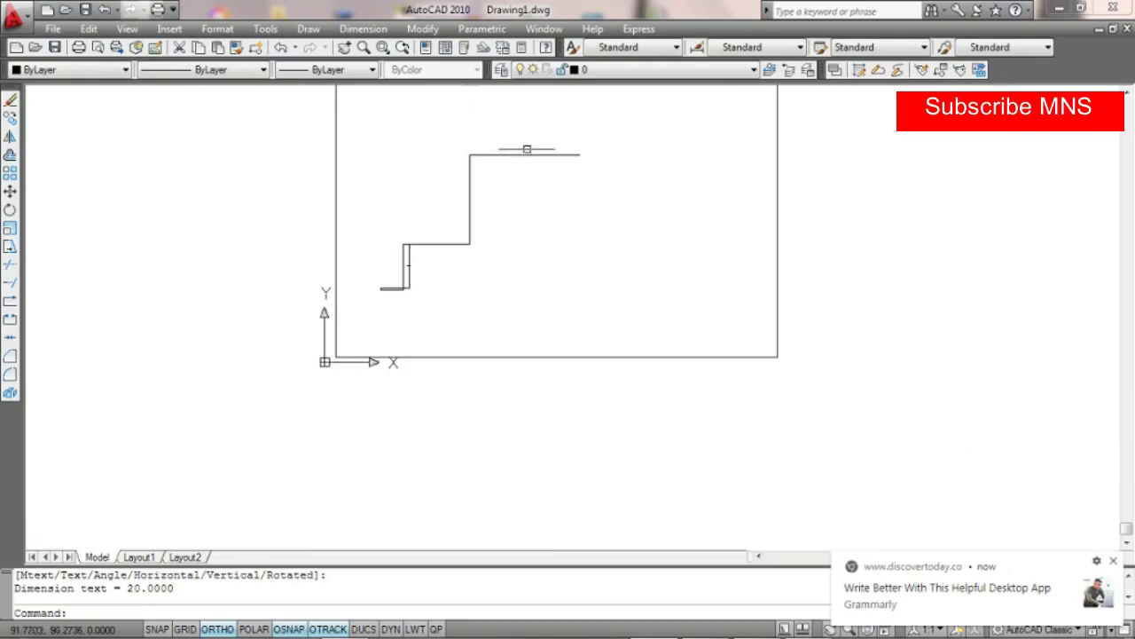
scroll(532, 167, "down", 2)
mouse_move(535, 190)
middle_mouse_down()
mouse_move(413, 324)
mouse_move(442, 330)
middle_mouse_up()
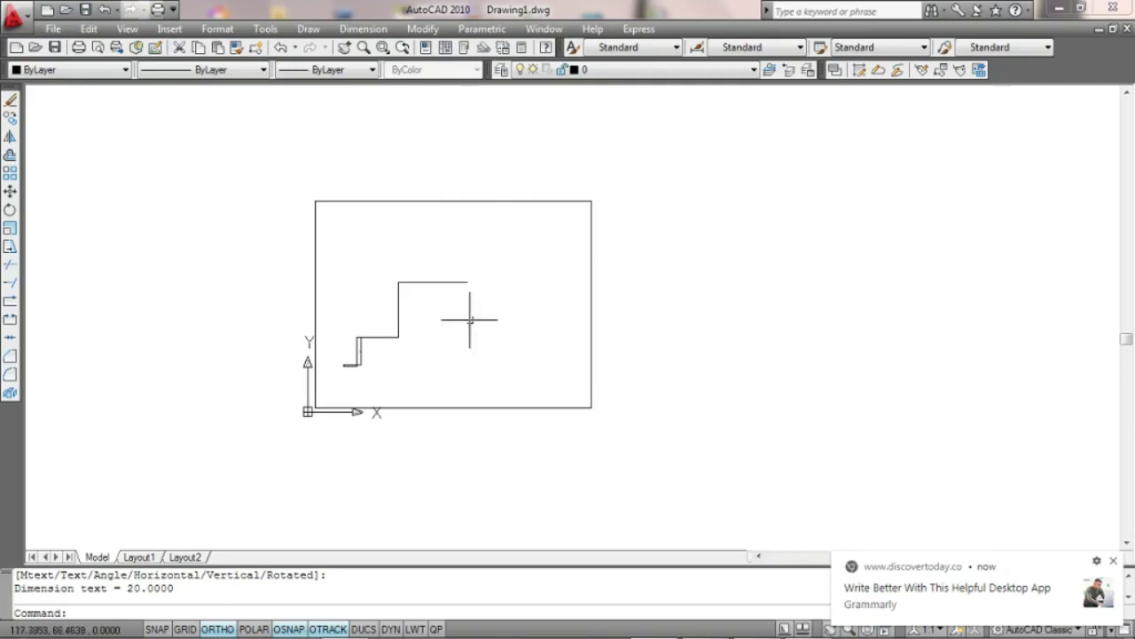
middle_click_drag(435, 338, 506, 333)
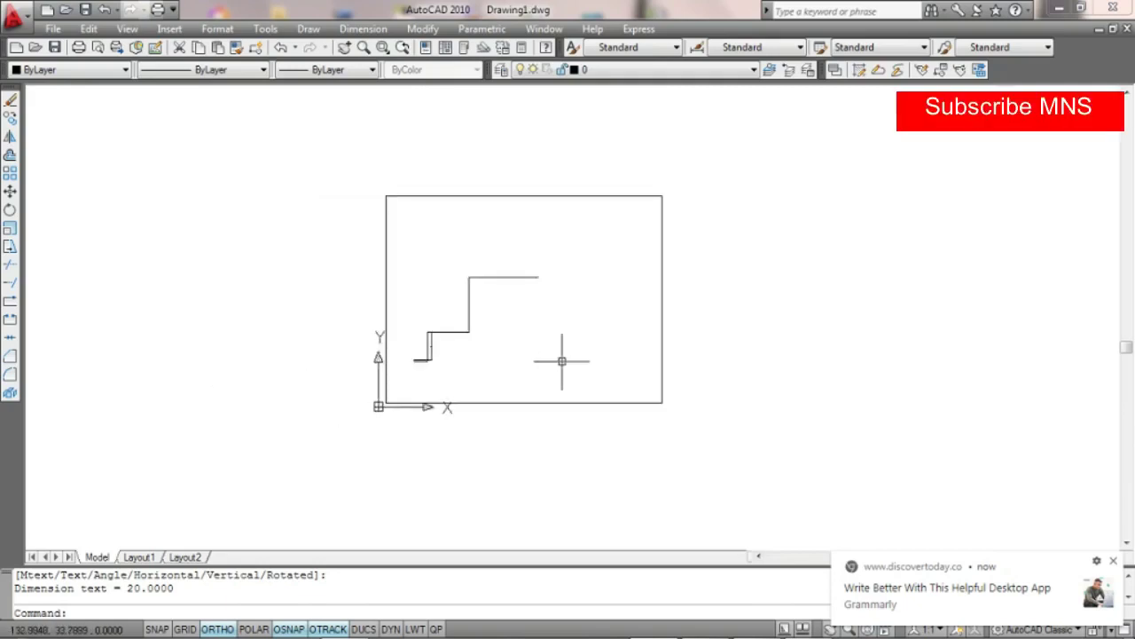
Modify the Model page setup to use the DWG To PDF.pc3 plotter.
right_click(100, 559)
left_click(160, 460)
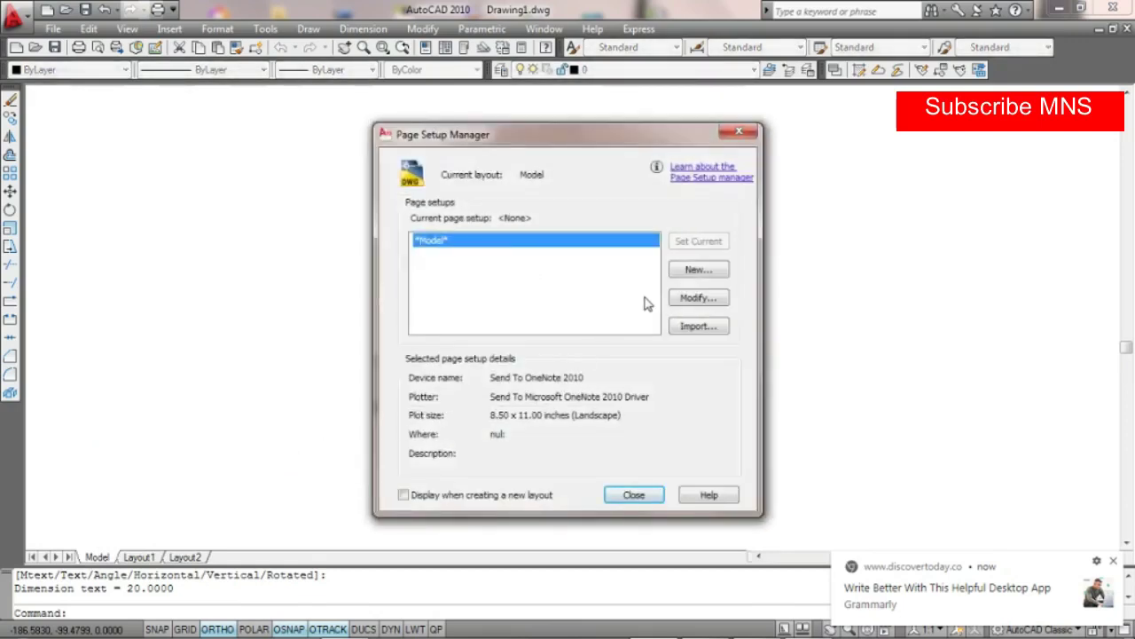
left_click(704, 299)
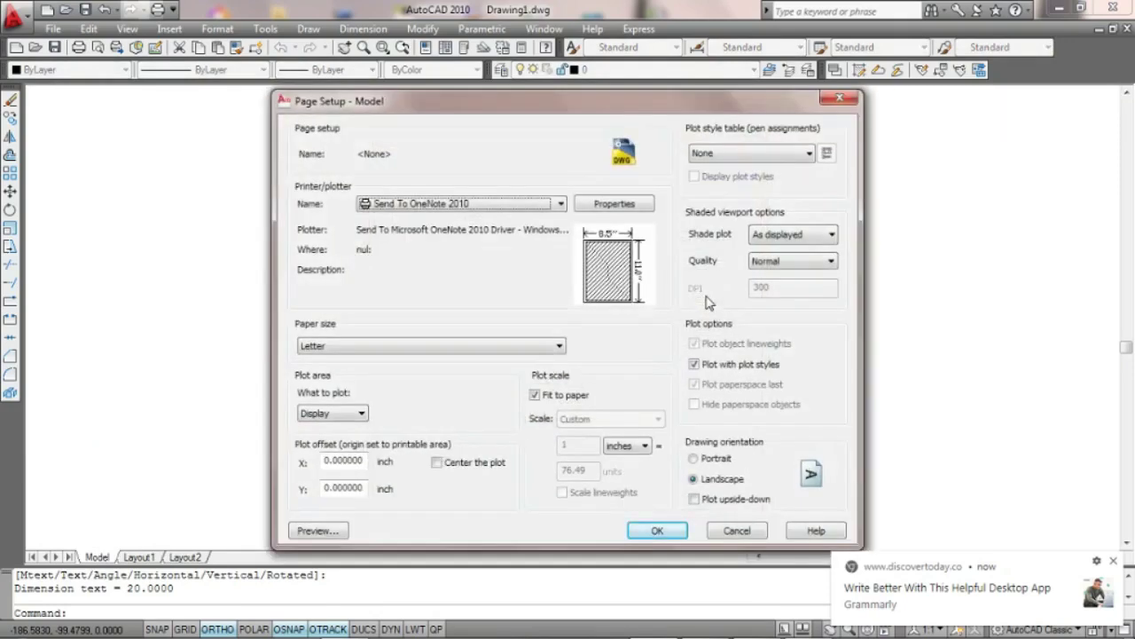
left_click(562, 207)
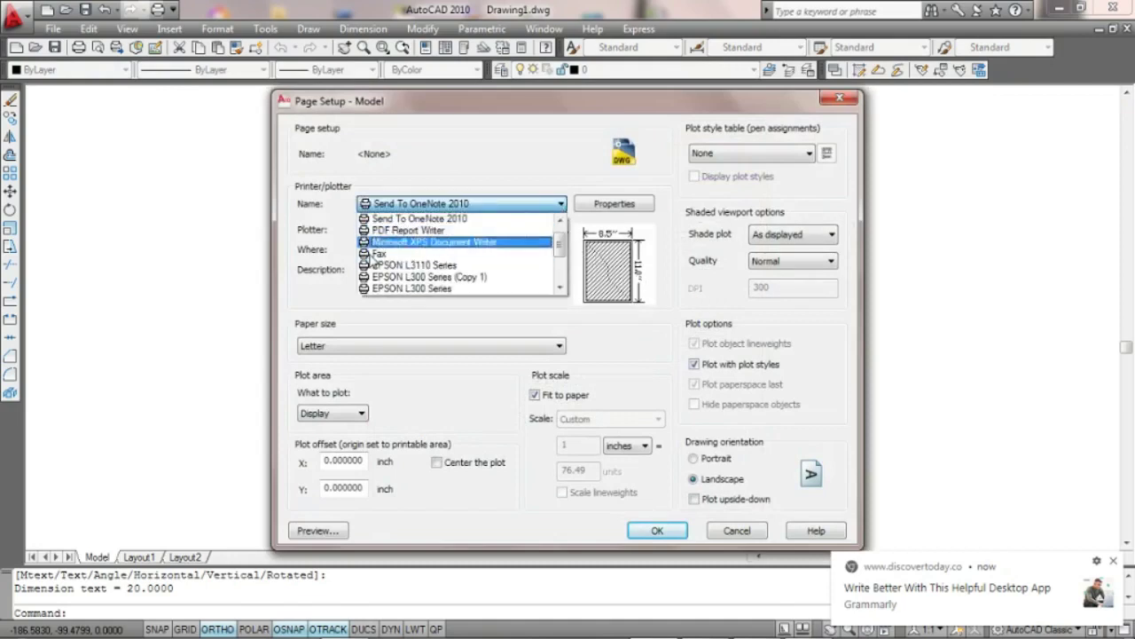
scroll(430, 282, "down", 1)
scroll(429, 276, "down", 1)
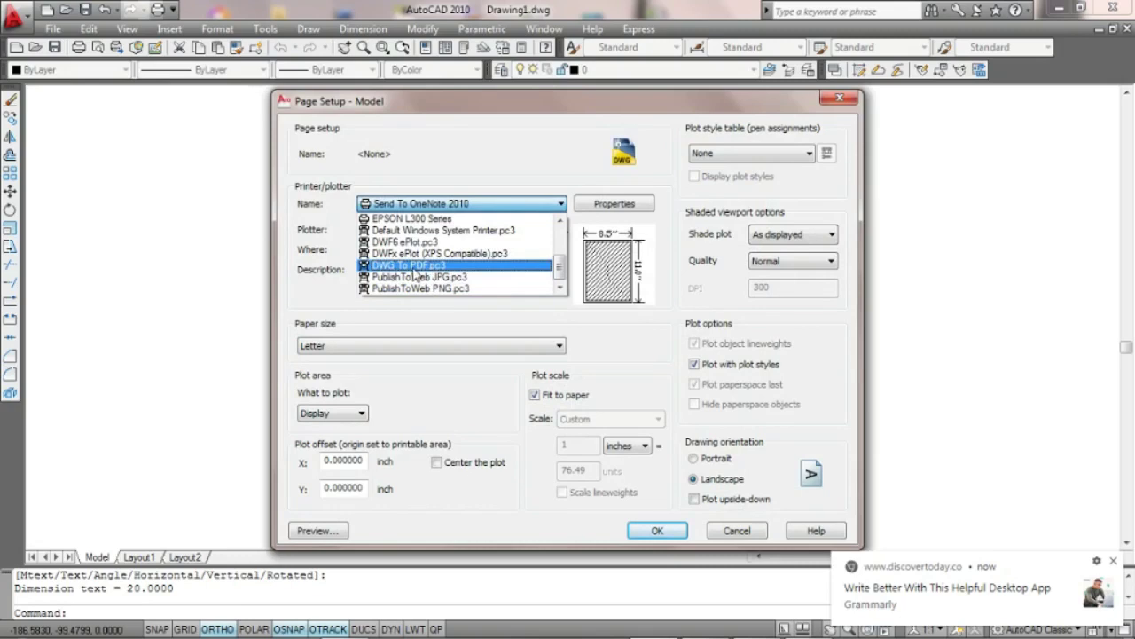
left_click(417, 275)
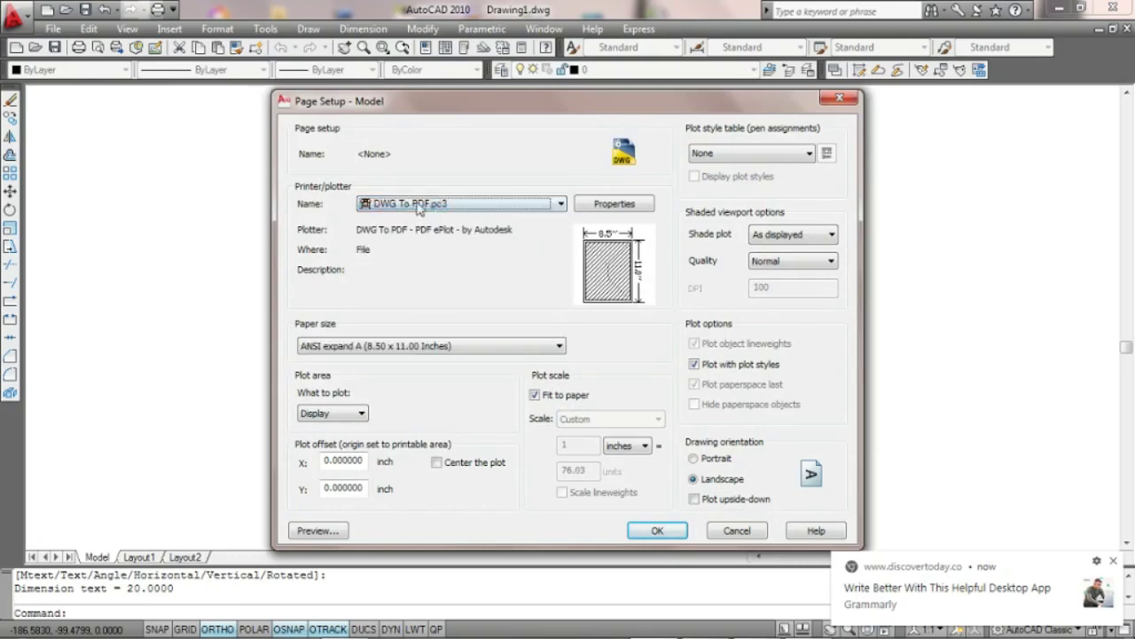
Choose ISO A4 paper, centre the plot and turn off Fit to paper.
left_click(450, 353)
left_click_drag(576, 118, 611, 135)
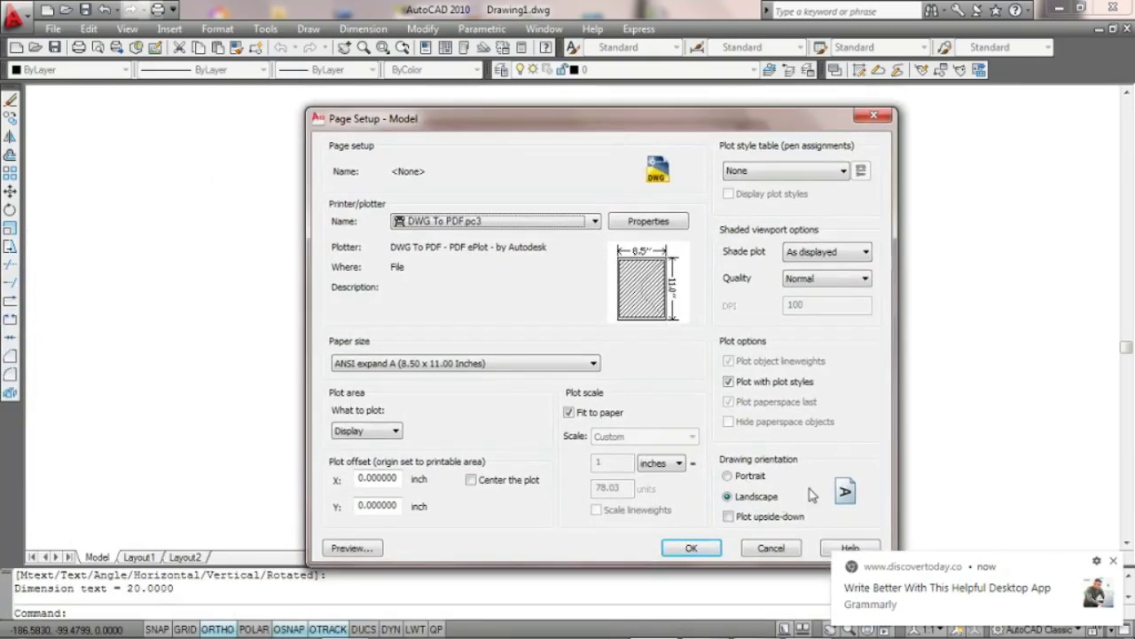
left_click(452, 366)
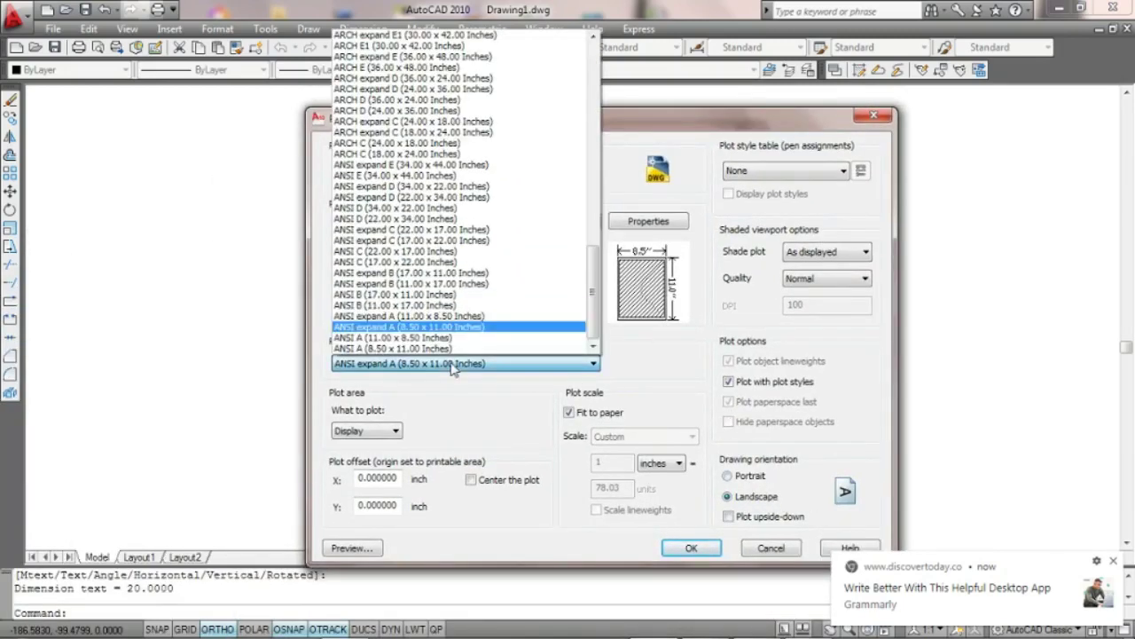
scroll(395, 124, "up", 1)
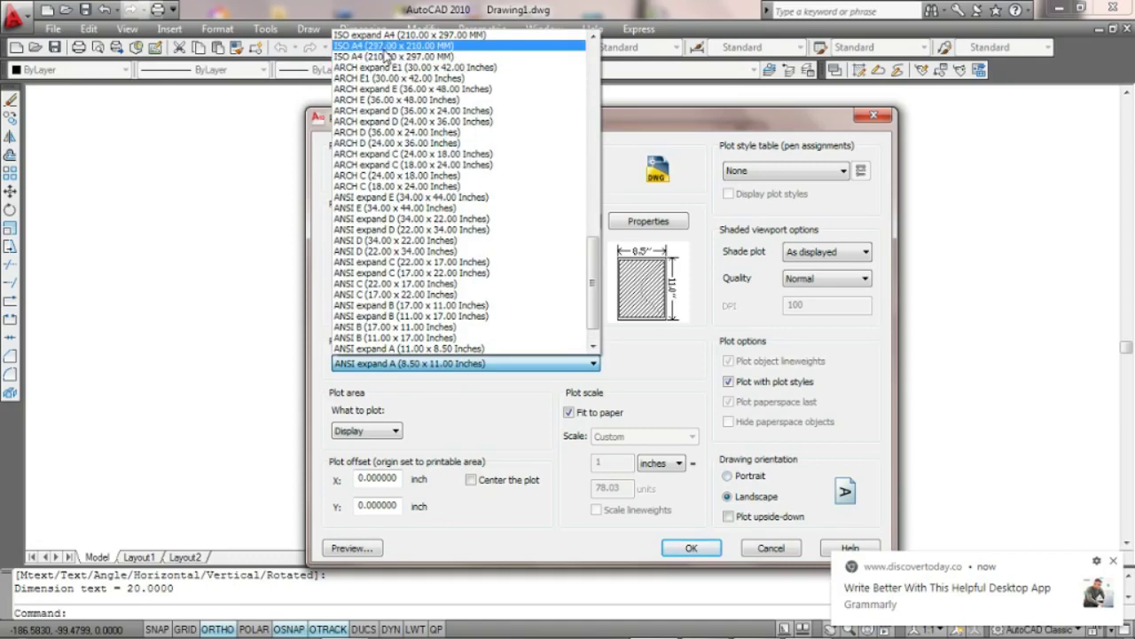
left_click(441, 45)
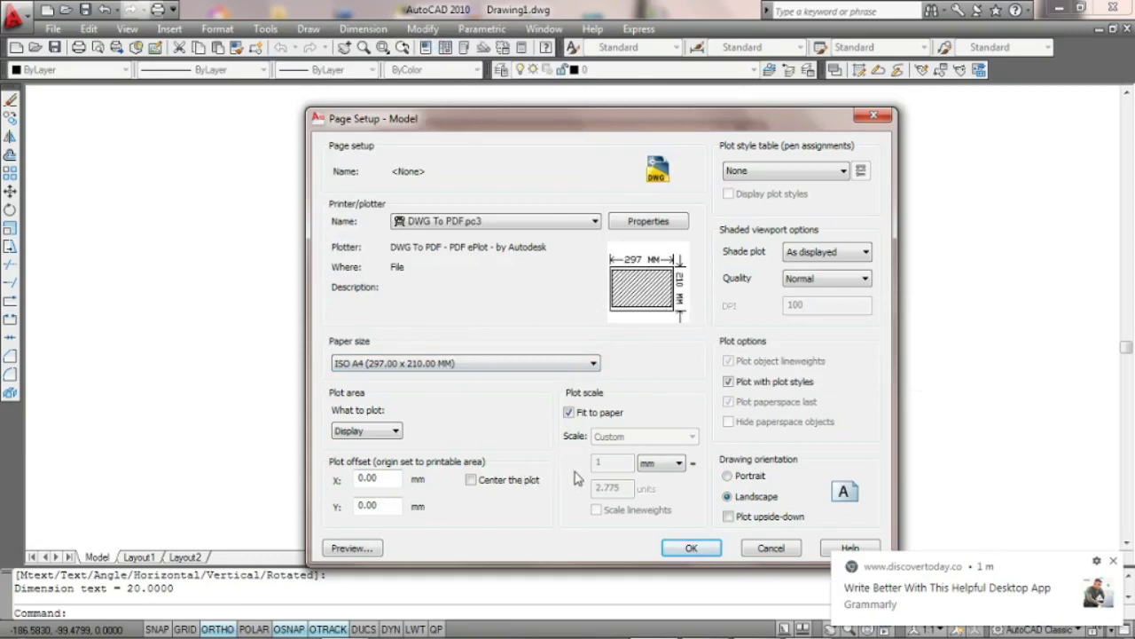
left_click(471, 480)
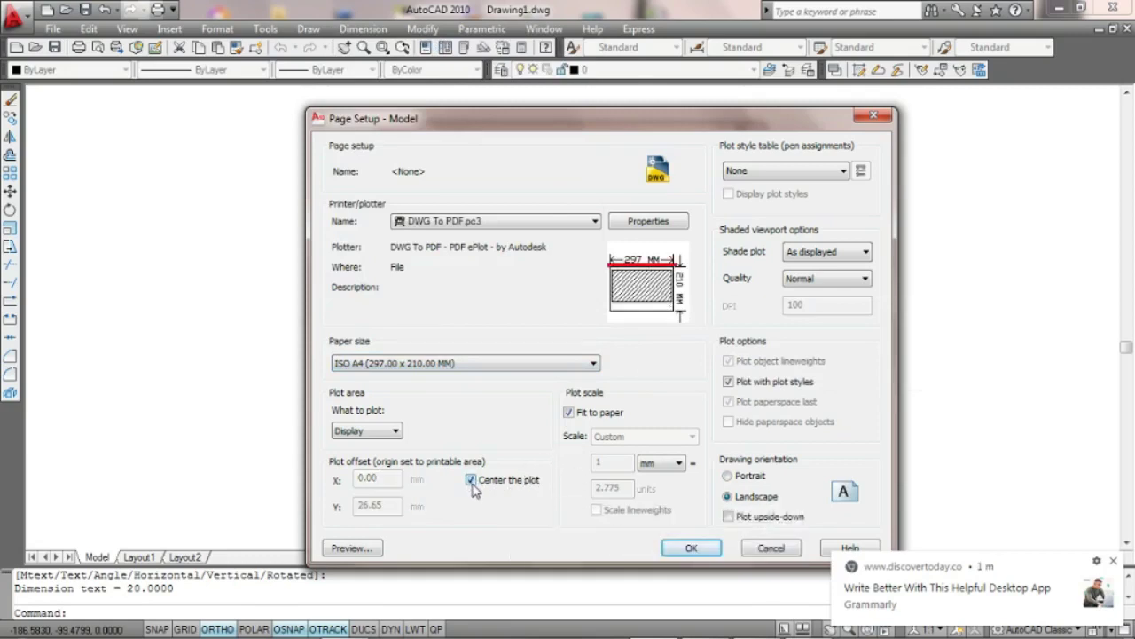
left_click(569, 412)
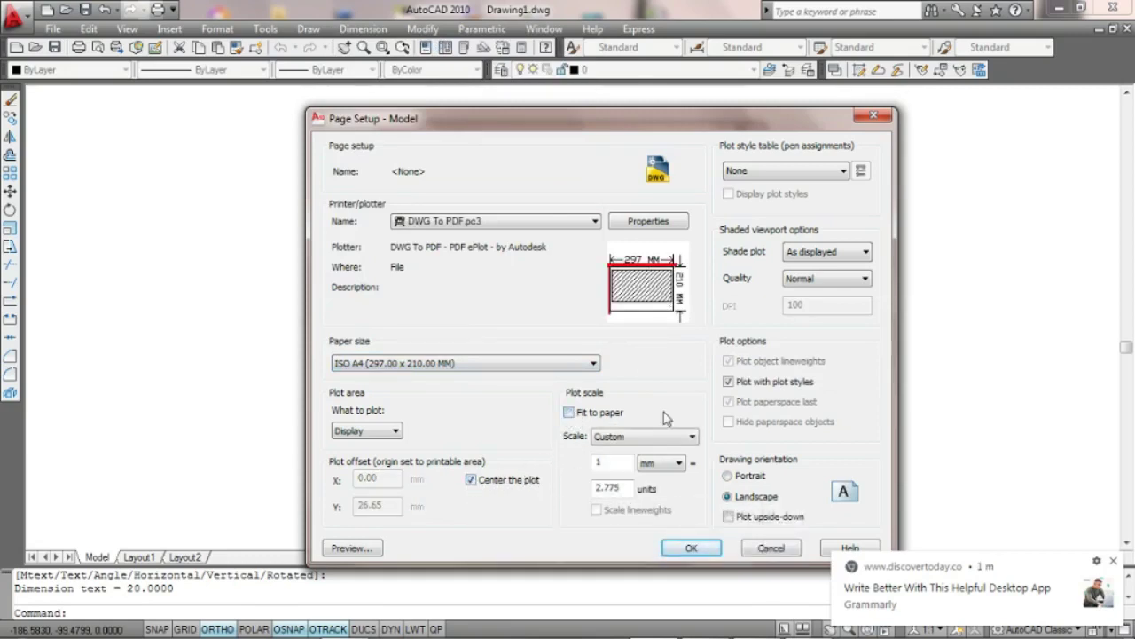
left_click(570, 413)
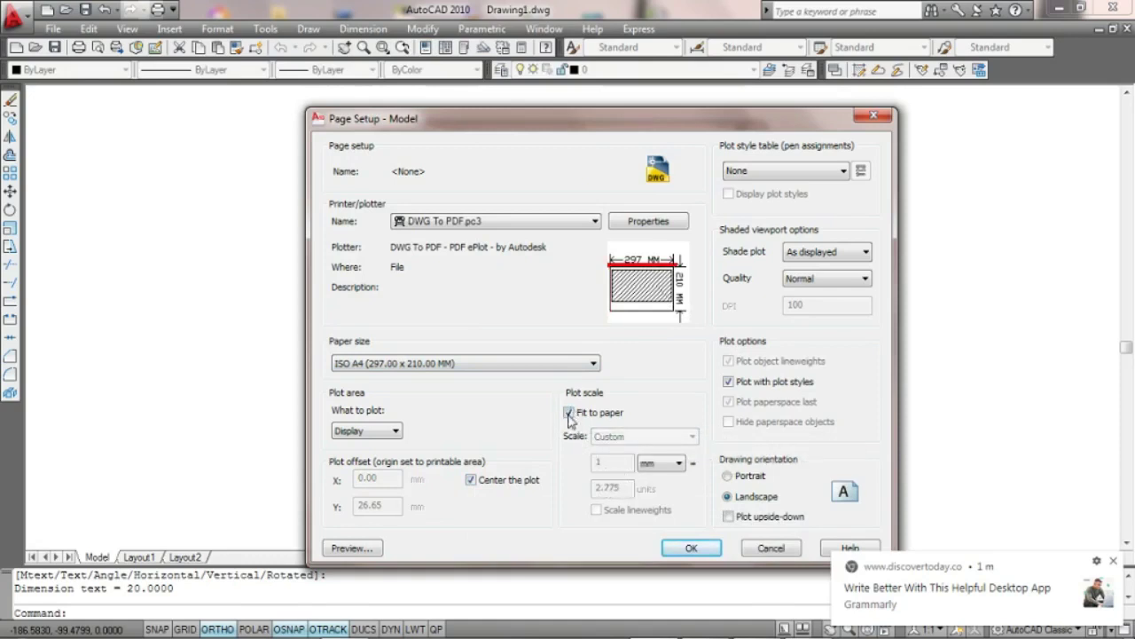
left_click(568, 413)
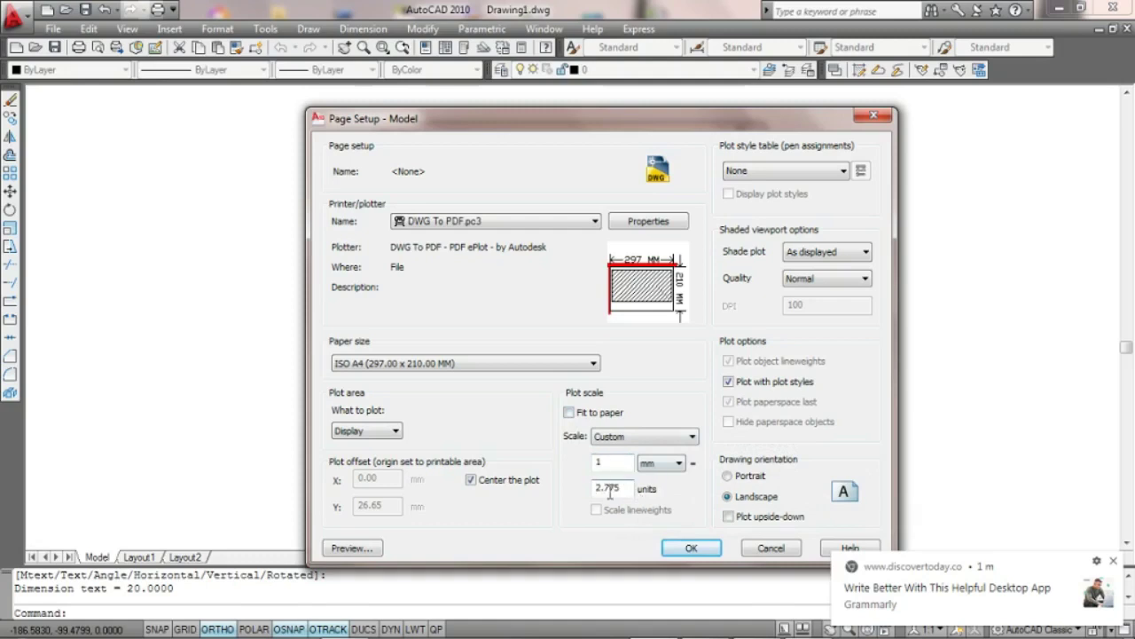
left_click_drag(618, 126, 557, 94)
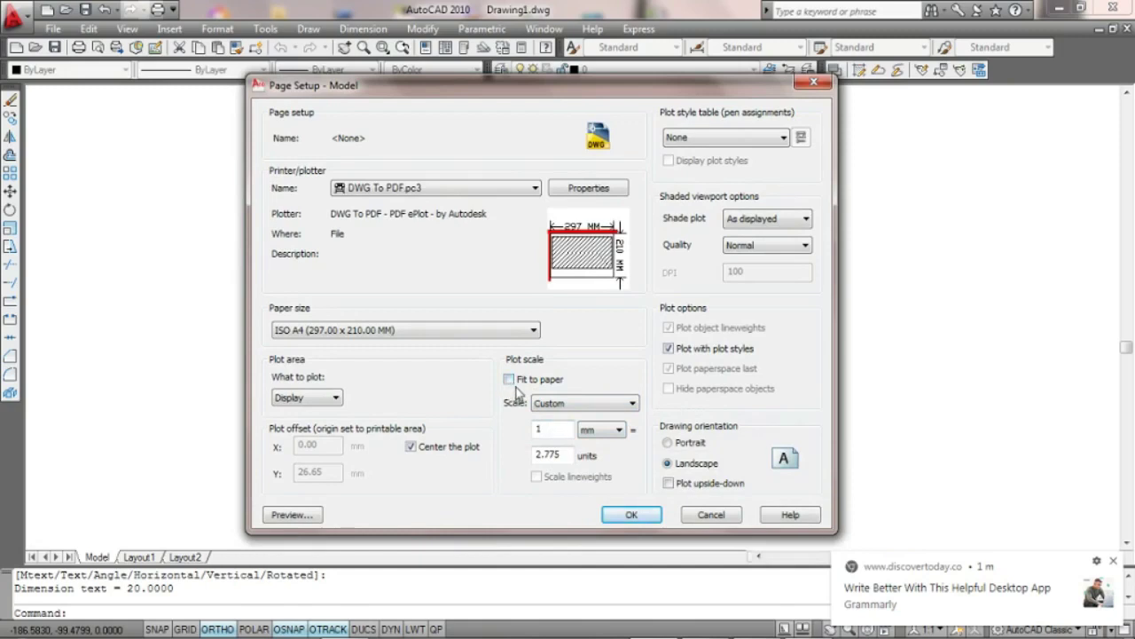
Set Maximum quality, window the plot area from origin to the drawing's top-right, and preview.
left_click(747, 251)
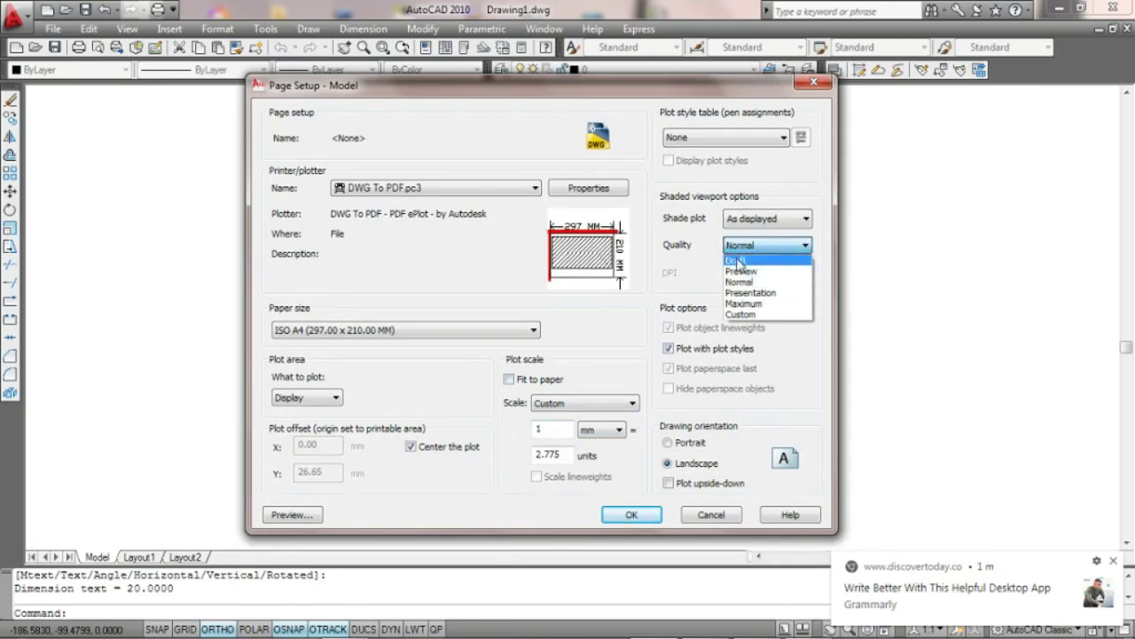
left_click(750, 304)
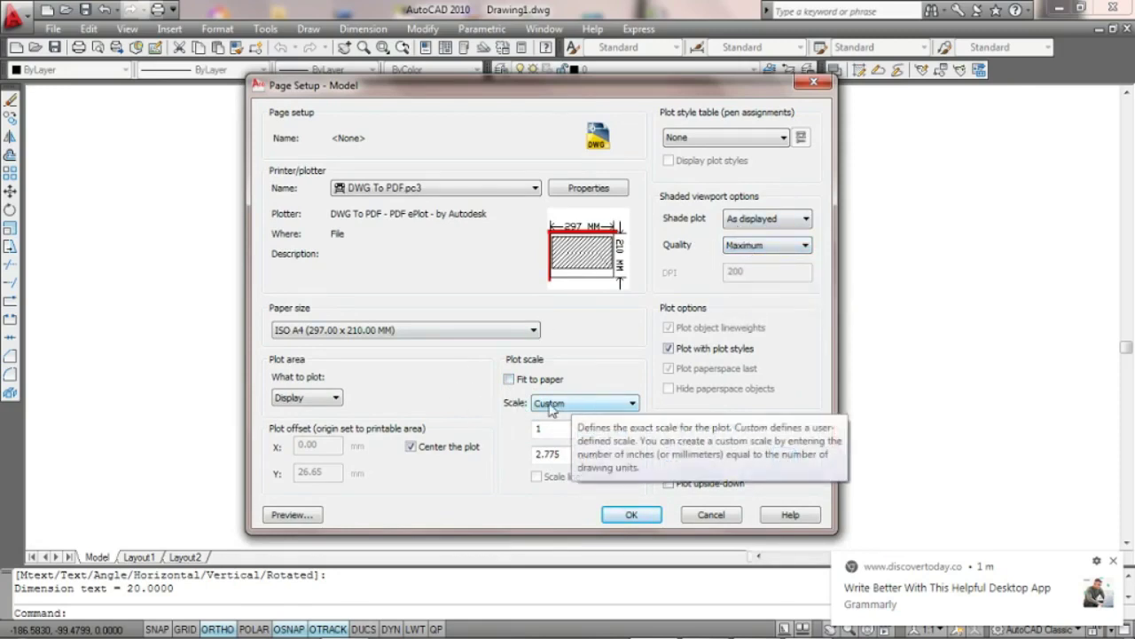
left_click(317, 401)
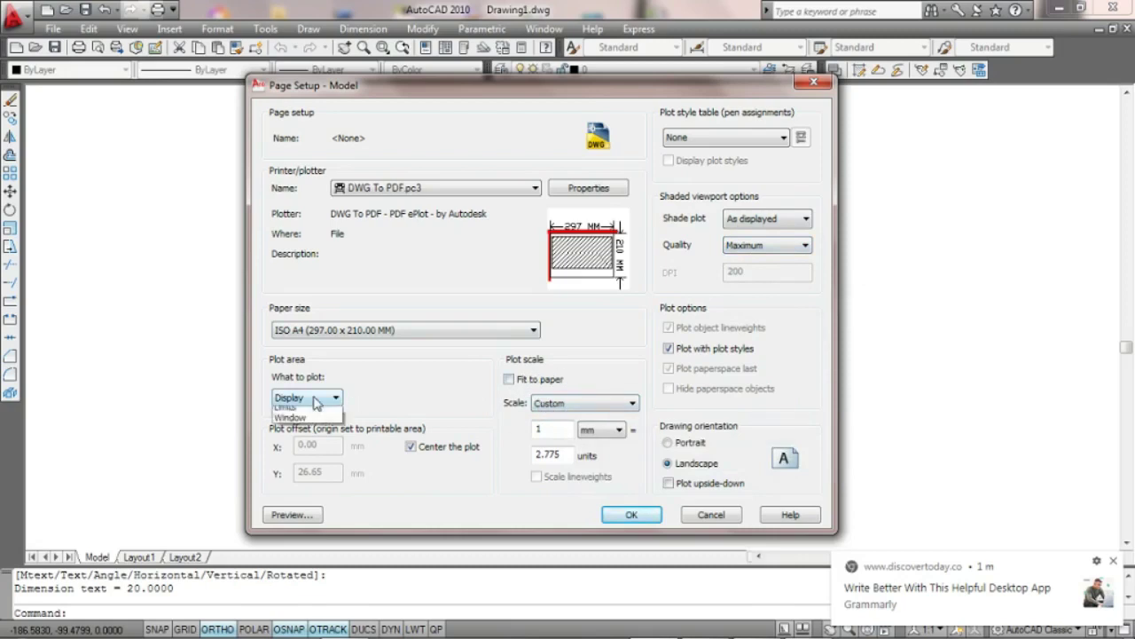
left_click(293, 446)
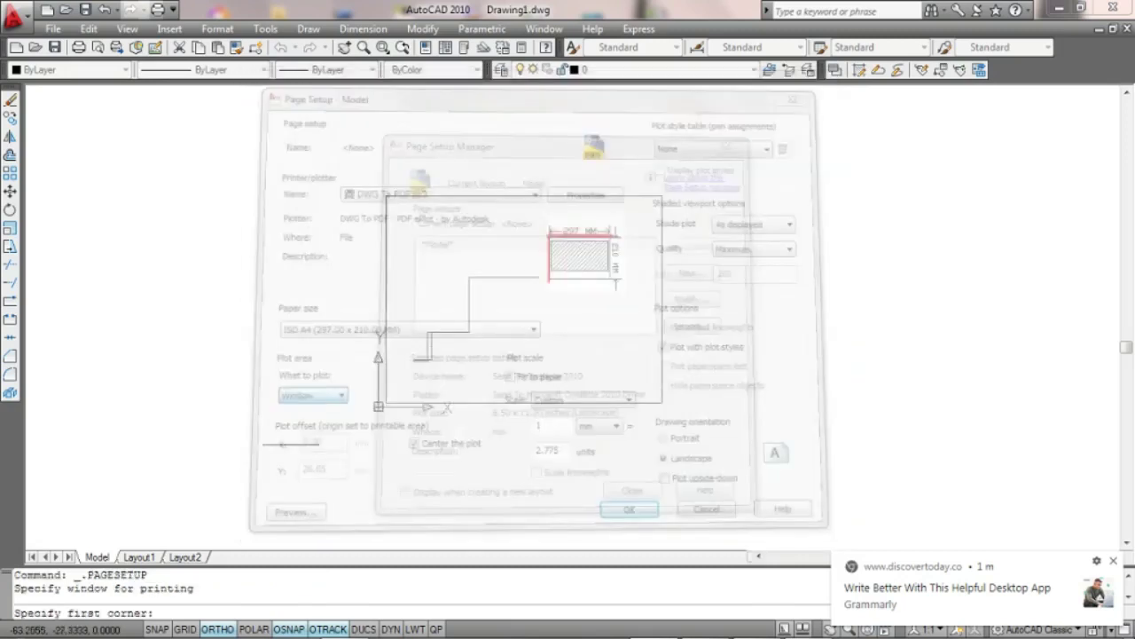
left_click(380, 405)
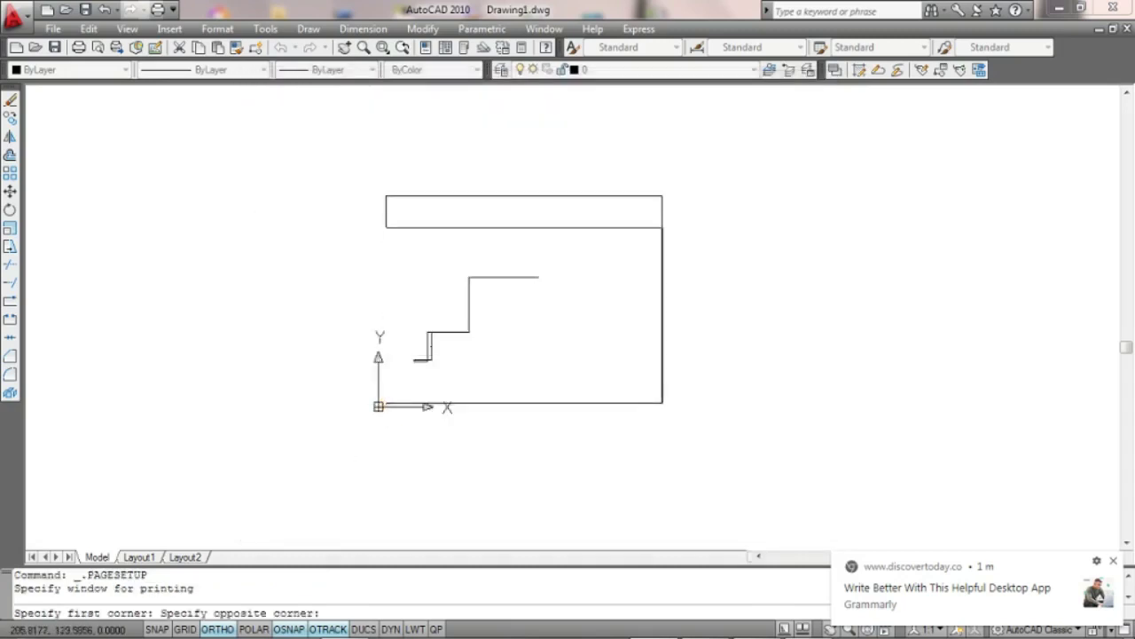
left_click(660, 194)
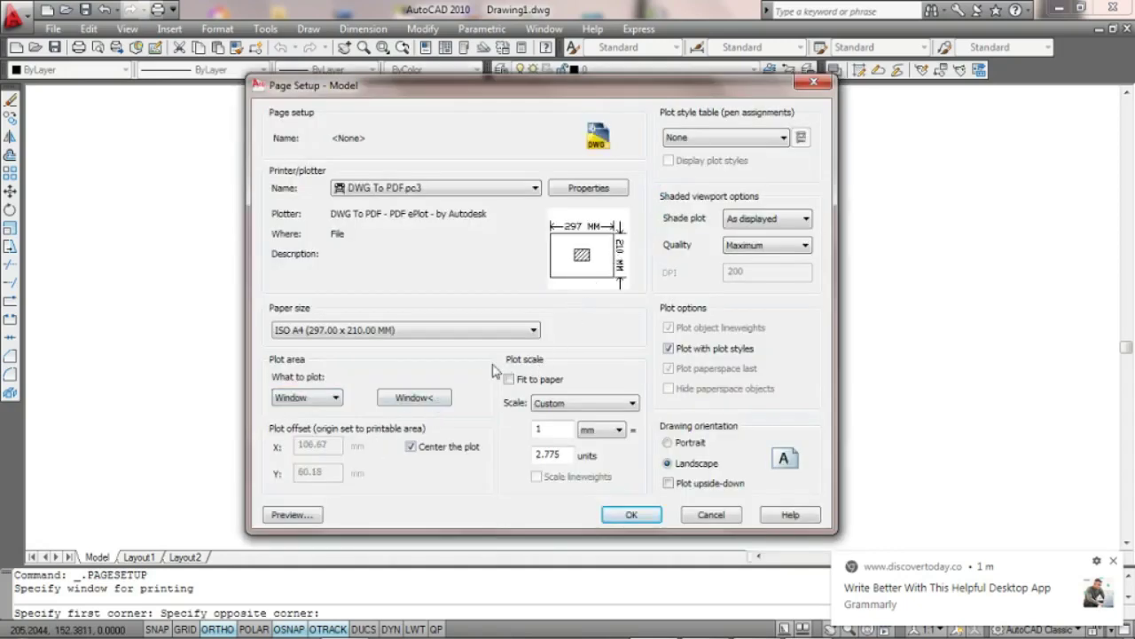
left_click(289, 514)
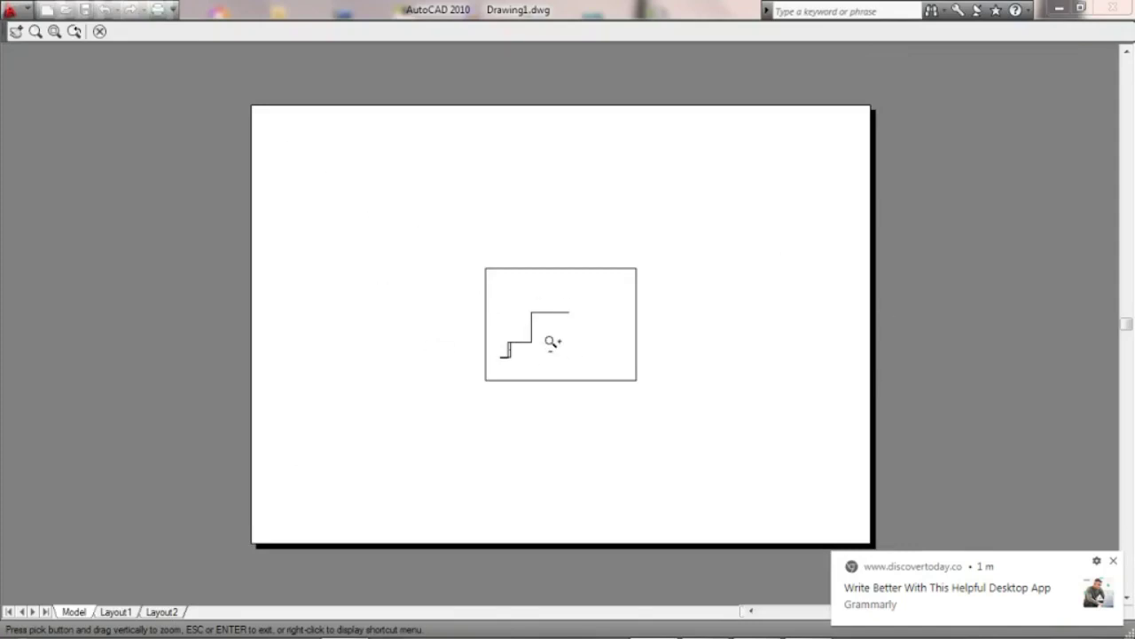
Re-preview the plot with Fit to paper switched back on.
key("Escape")
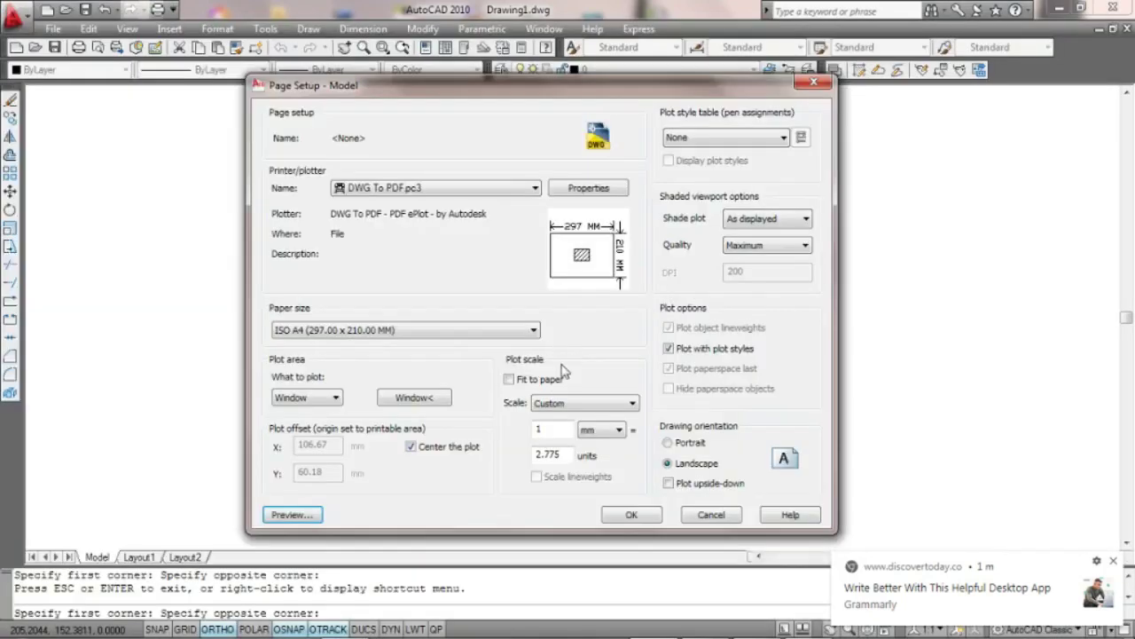
left_click(539, 410)
left_click(509, 379)
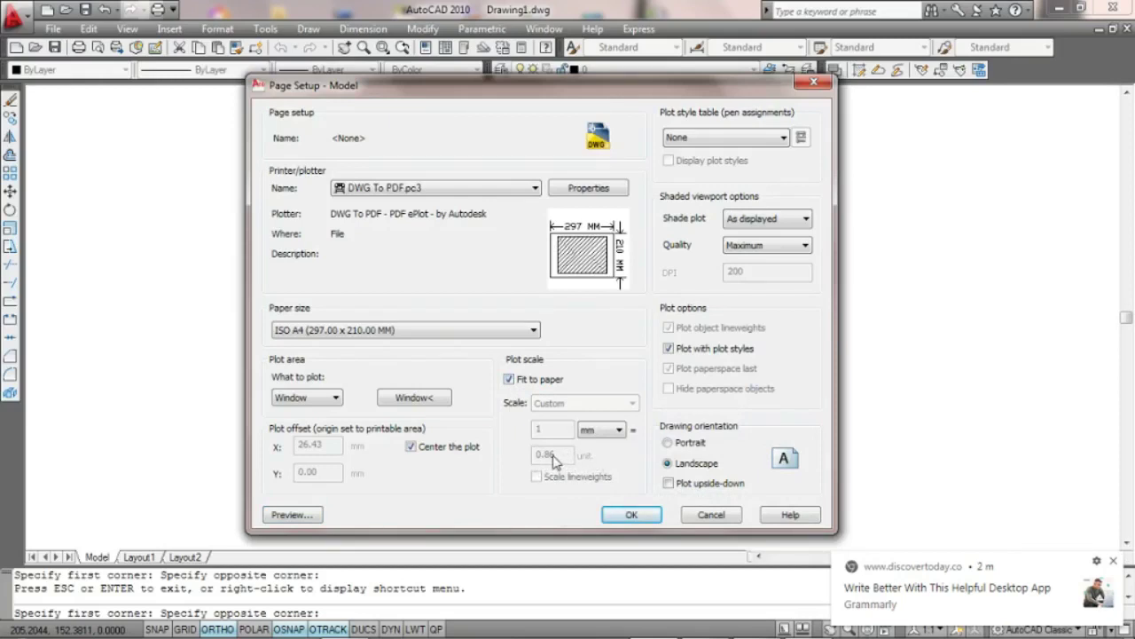
left_click(292, 515)
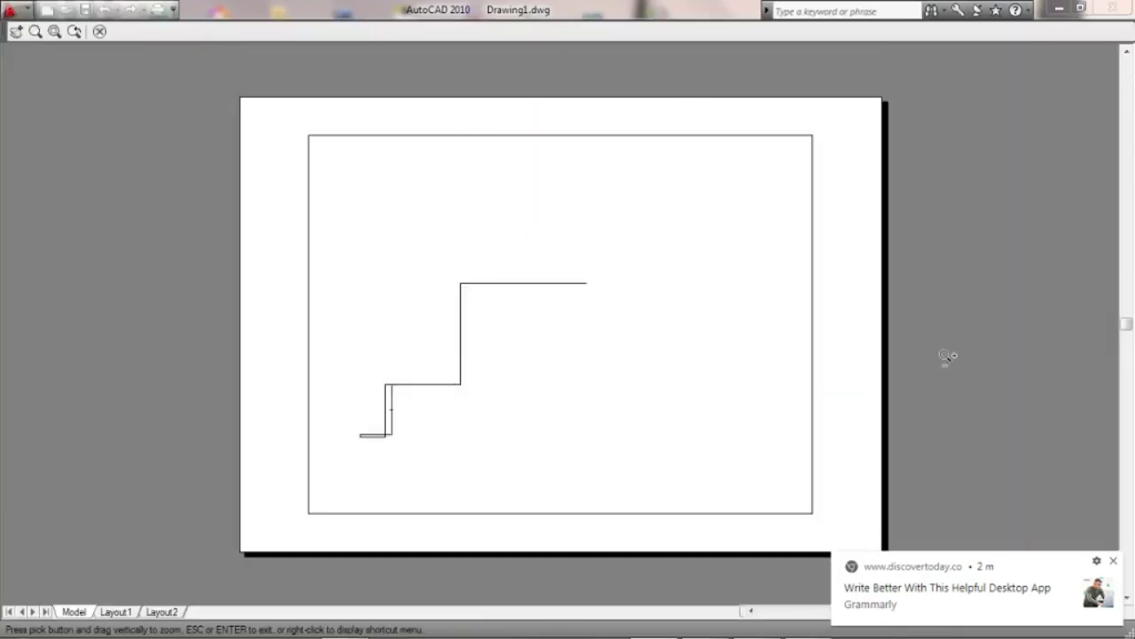
left_click(1113, 561)
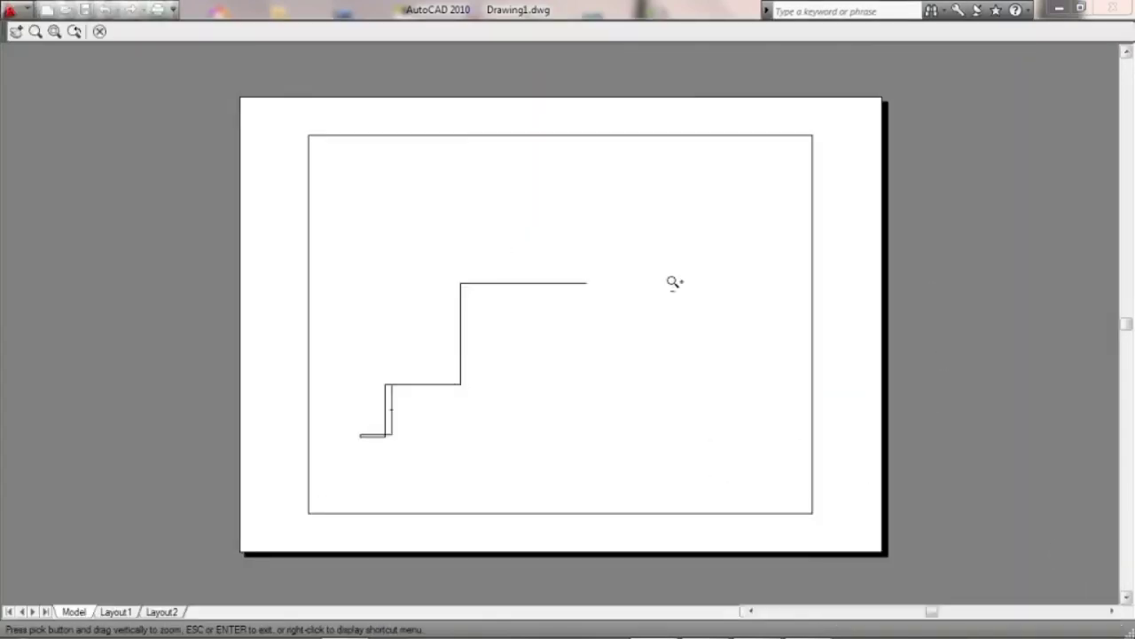
key("Escape")
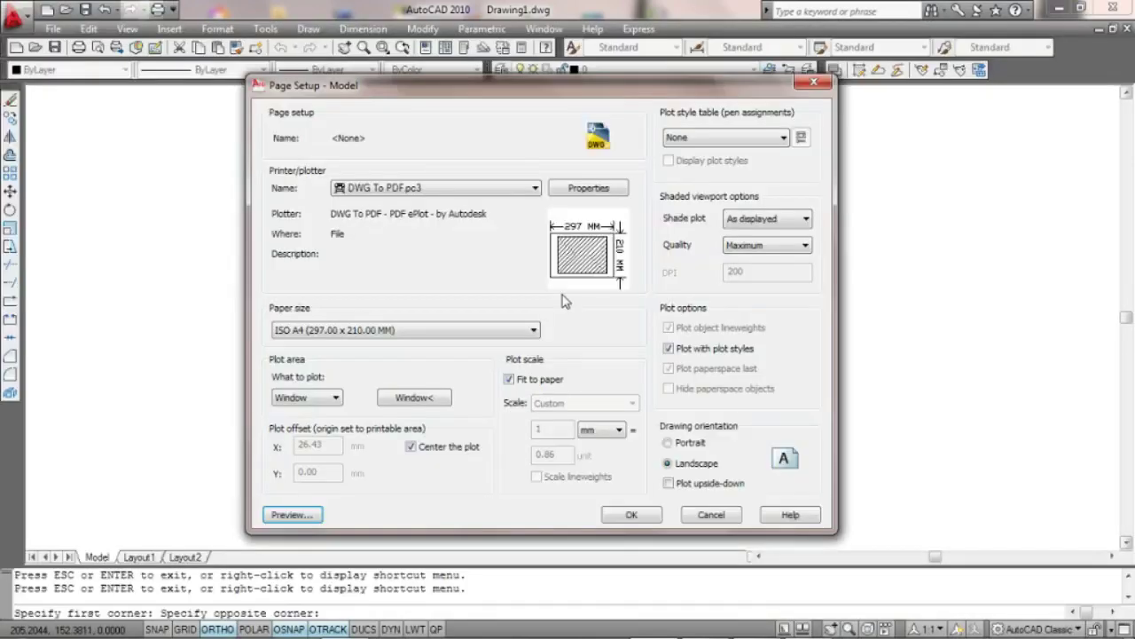
Turn off Fit to paper, set the scale to 1 mm = 0.9 units, and preview.
left_click(509, 379)
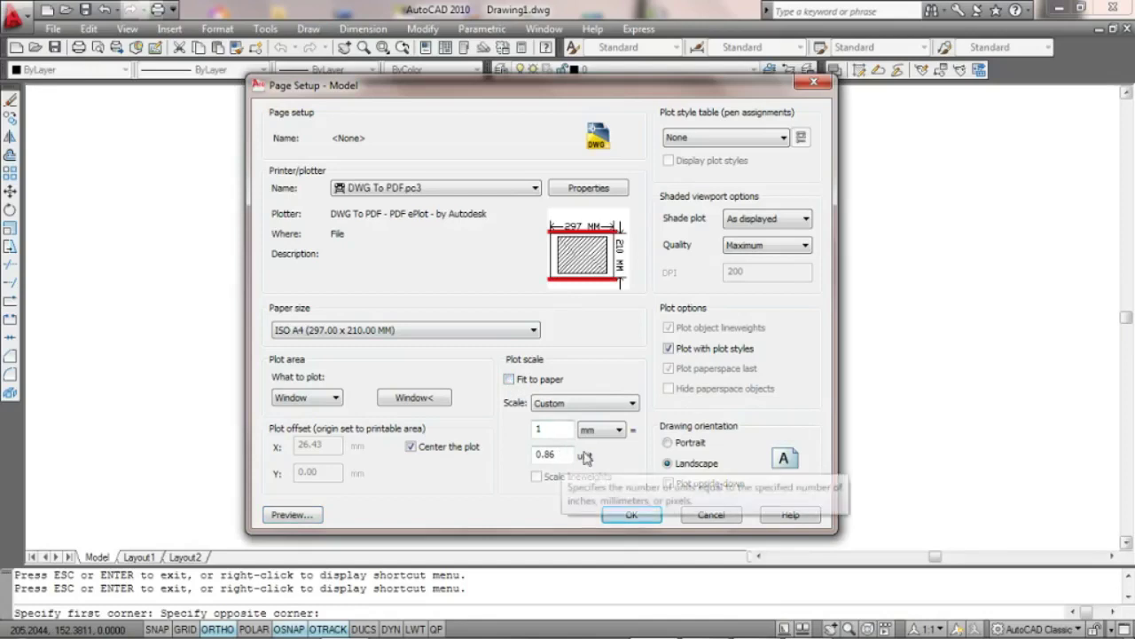
left_click(668, 348)
type("0.9")
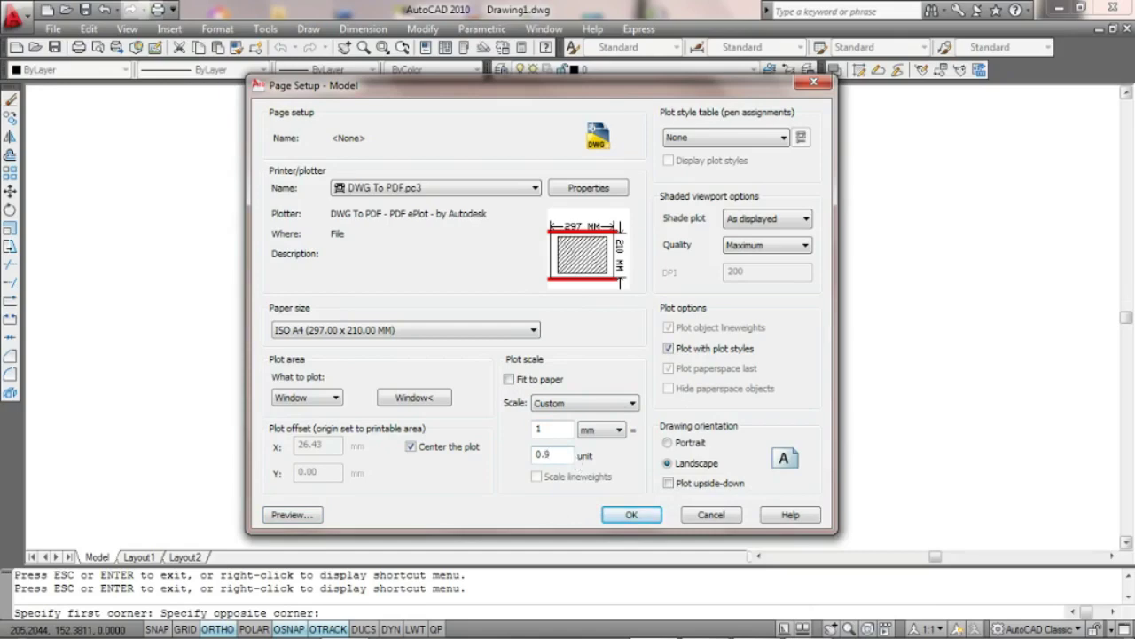
left_click(293, 514)
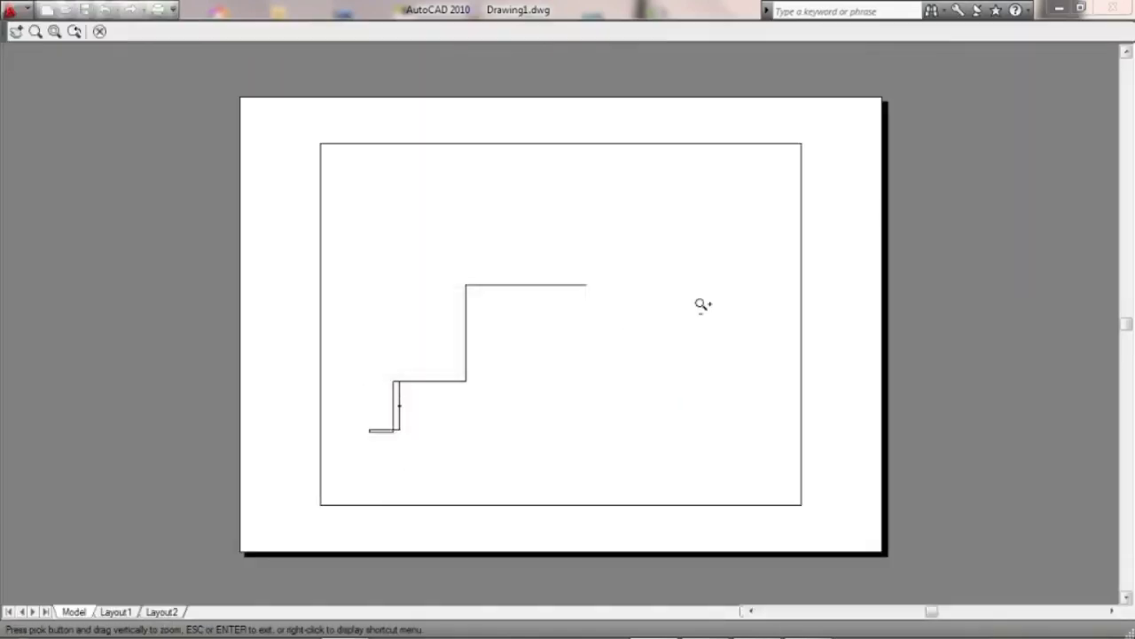
key("Escape")
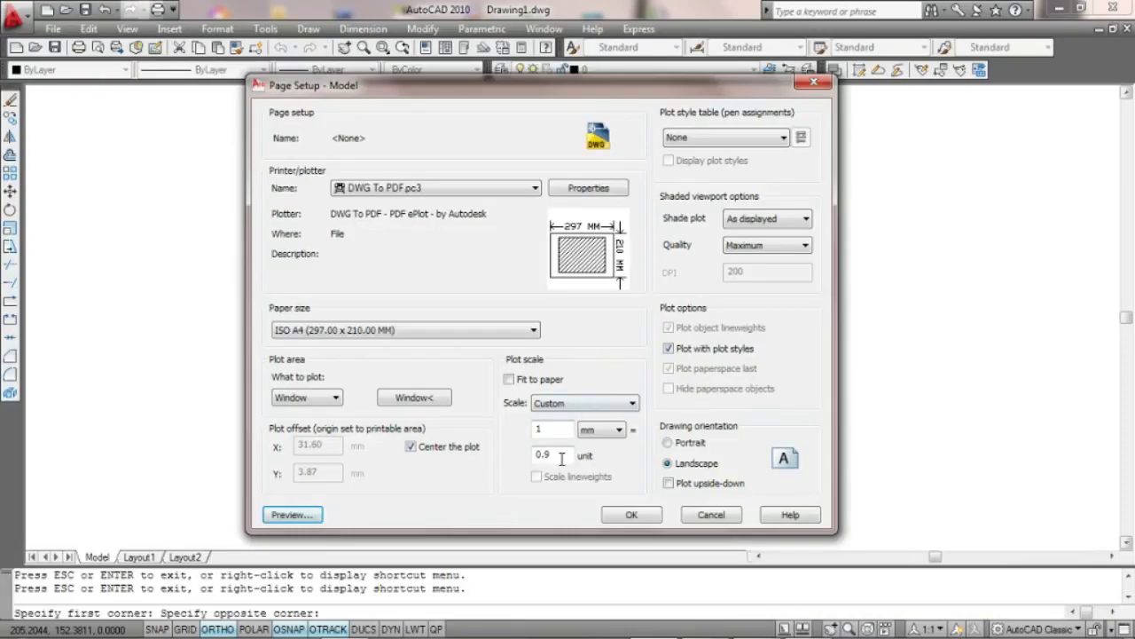
left_click(561, 459)
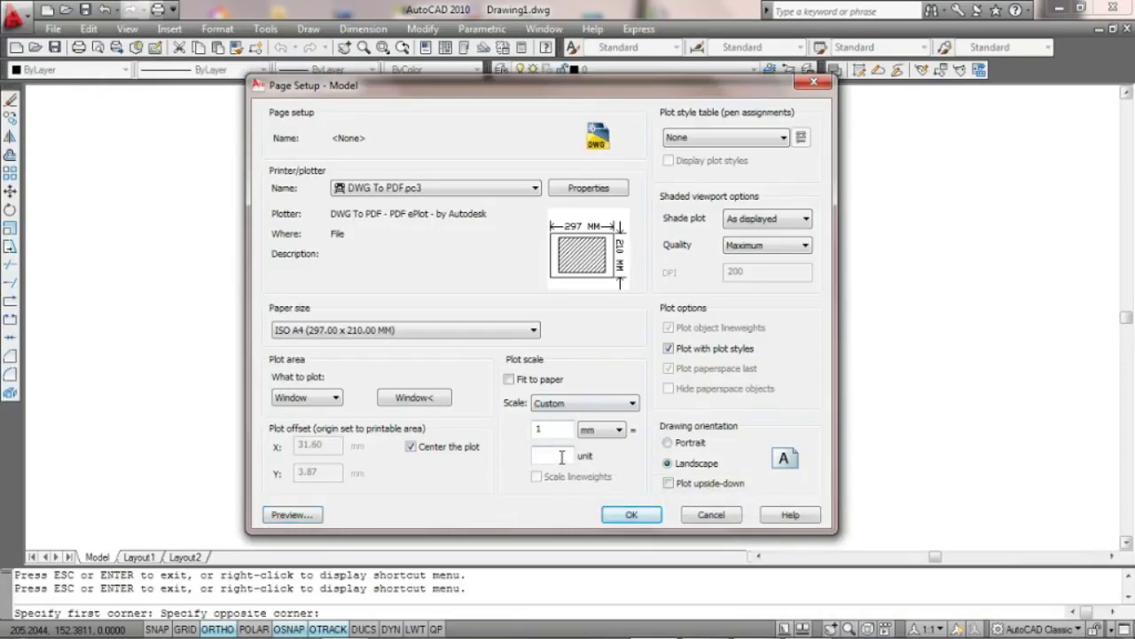
type("1")
left_click(294, 515)
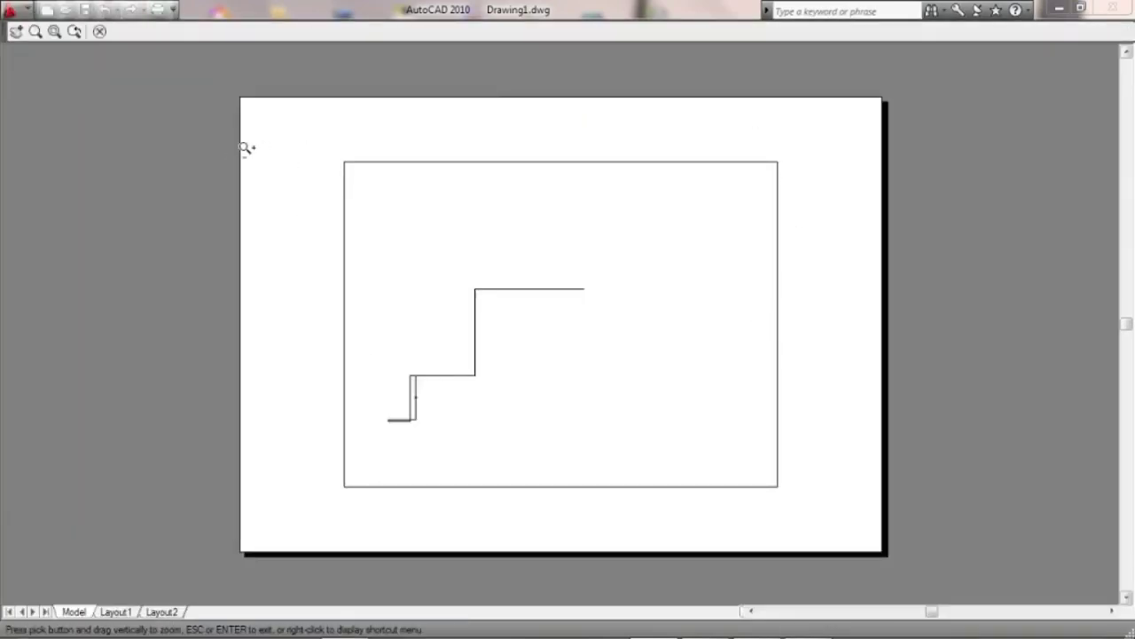
Preview the plot at custom scales of 0.5 and 0.6 units per mm.
key("Escape")
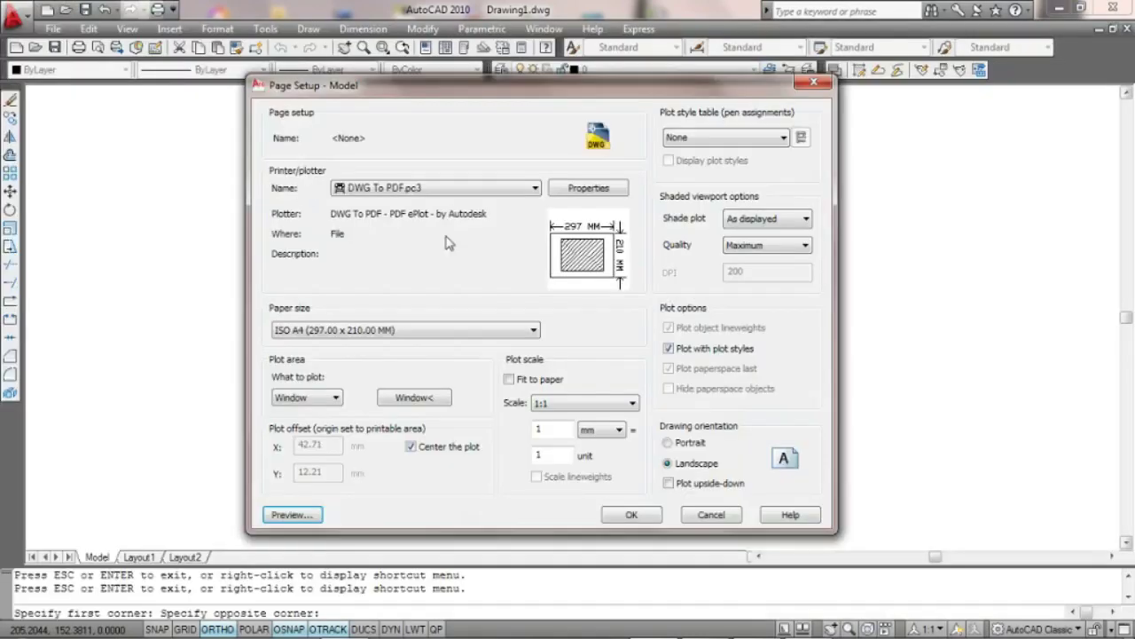
double_click(549, 451)
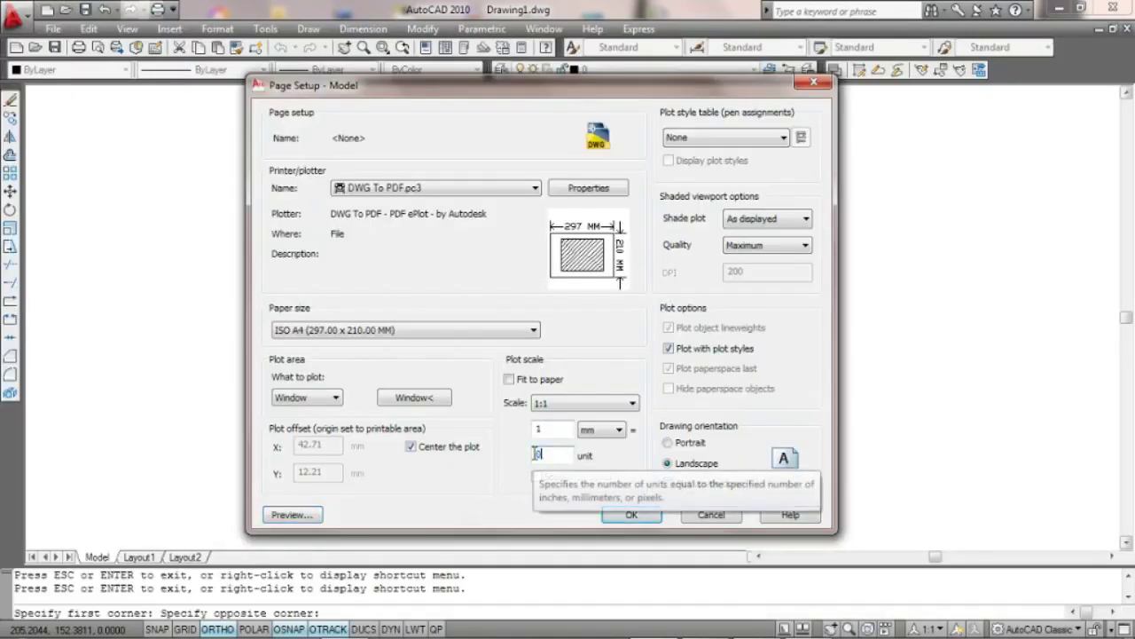
type("0.5")
left_click(296, 513)
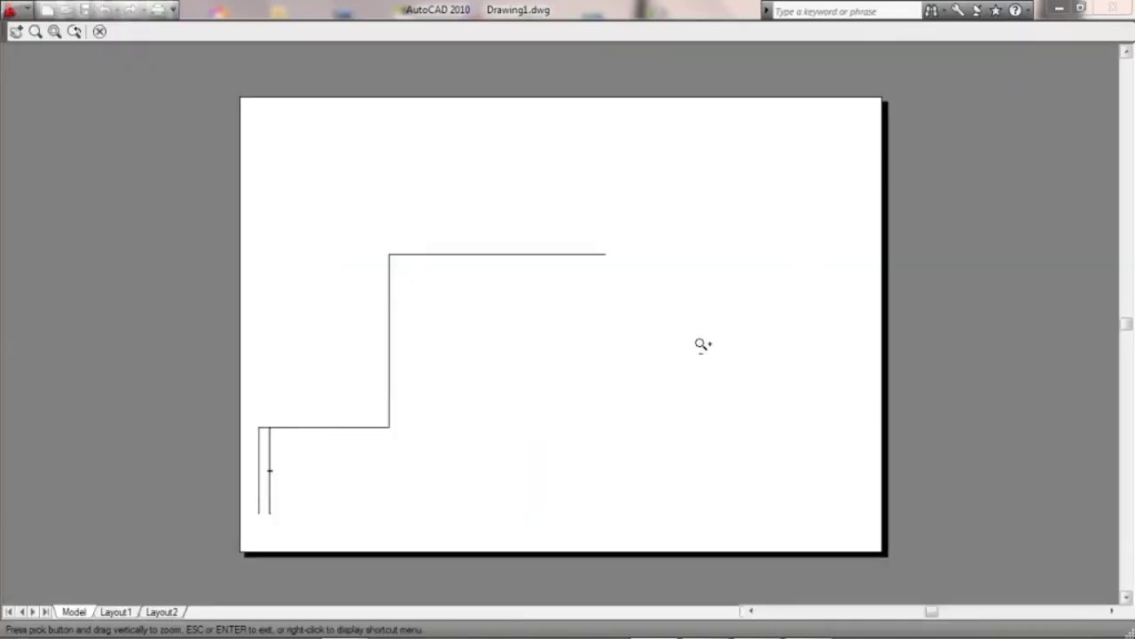
key("Escape")
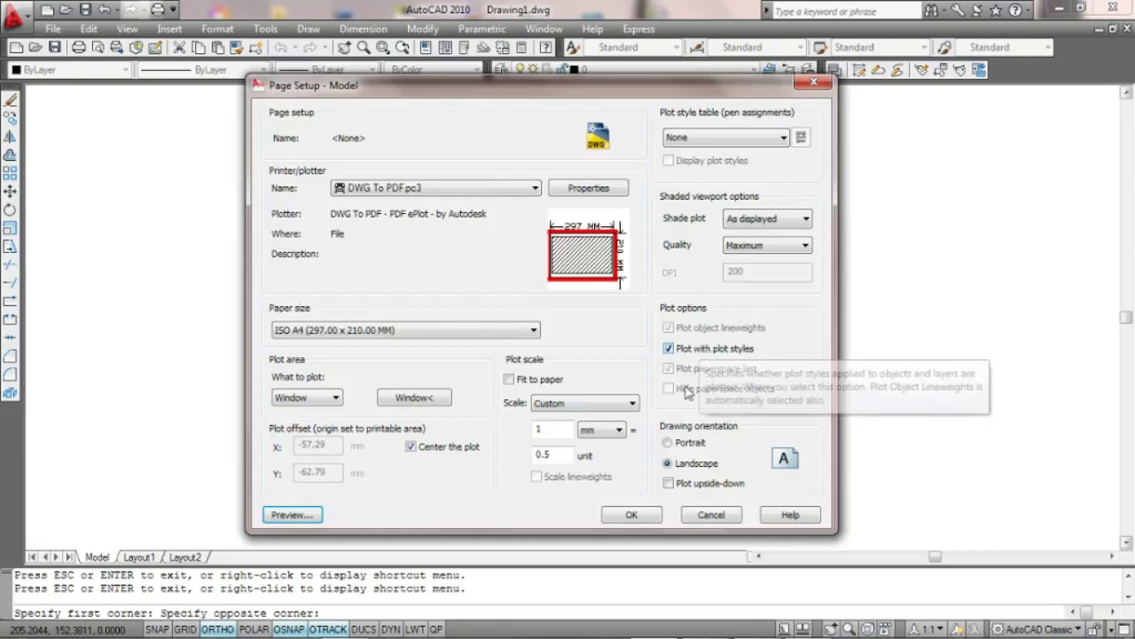
left_click(561, 453)
key("BackSpace")
key("BackSpace")
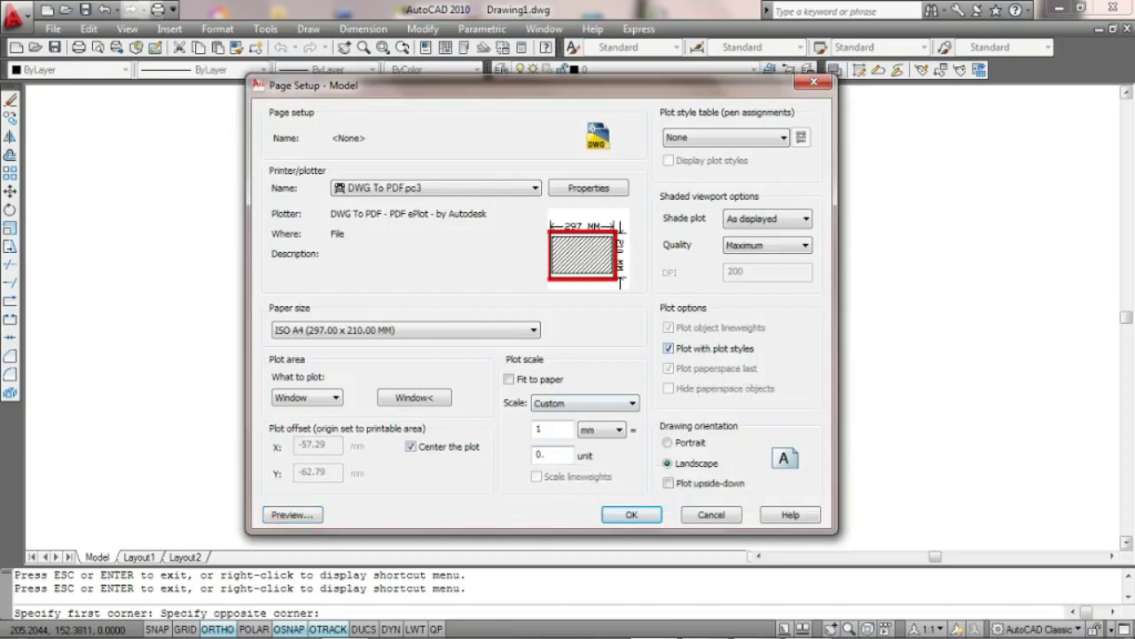
type("6")
left_click(292, 515)
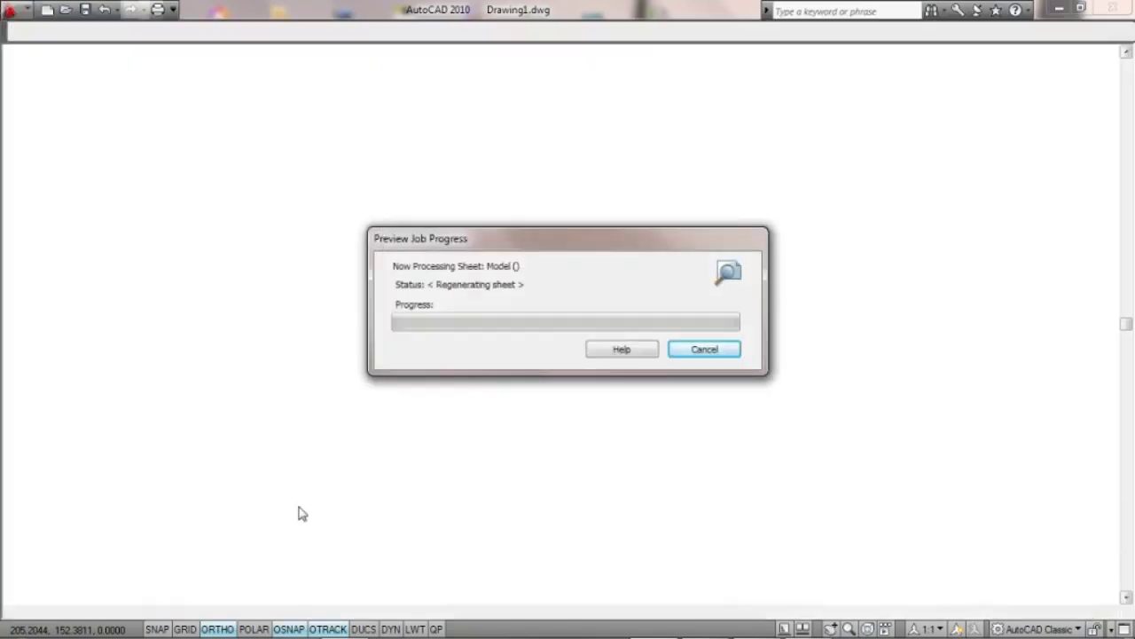
Preview the plot at 0.7 and 0.8 units per mm.
key("Escape")
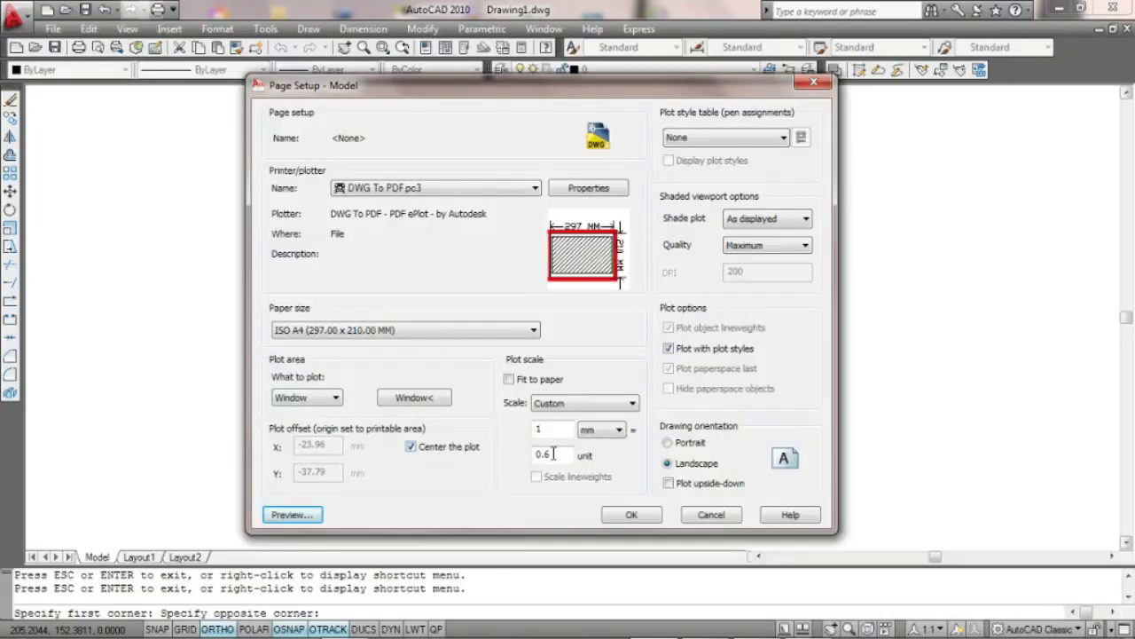
left_click(559, 454)
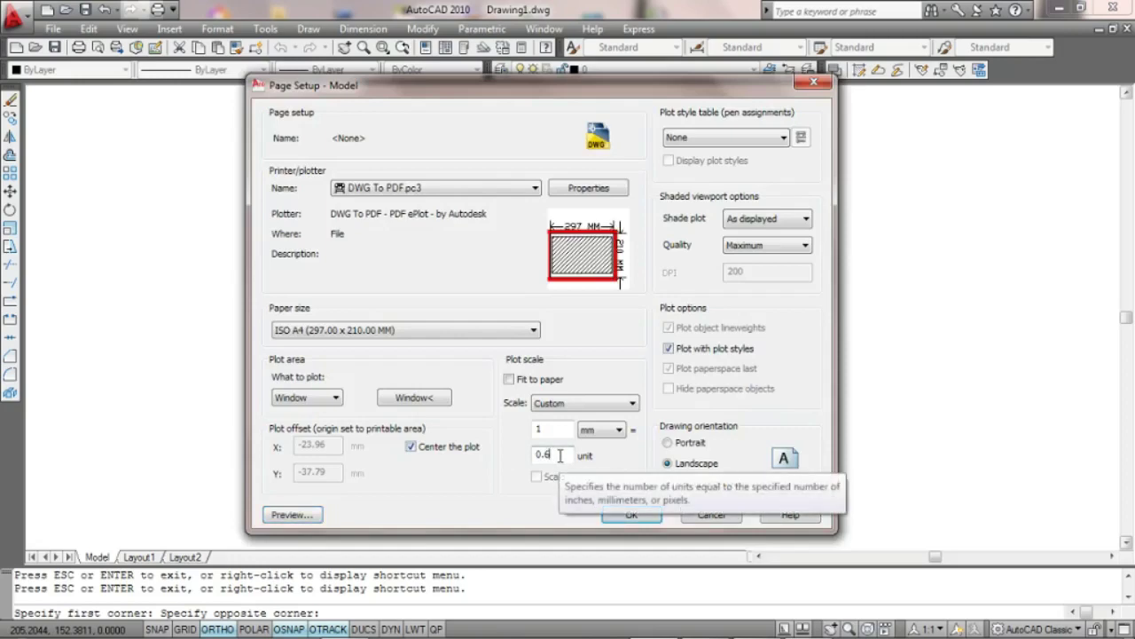
key("BackSpace")
type("7")
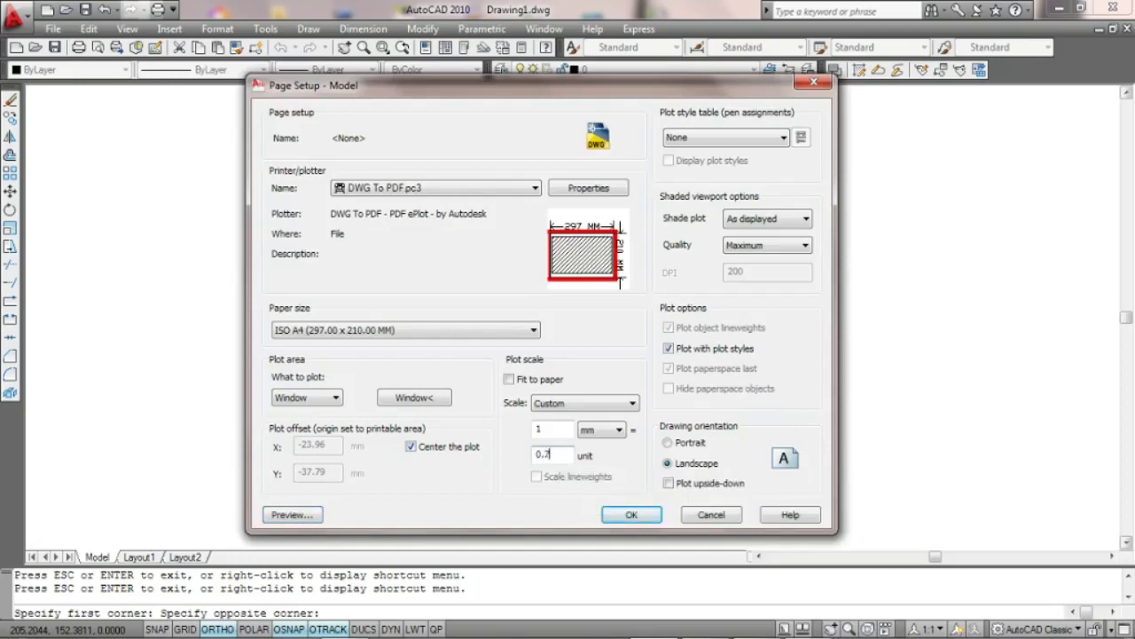
left_click(291, 514)
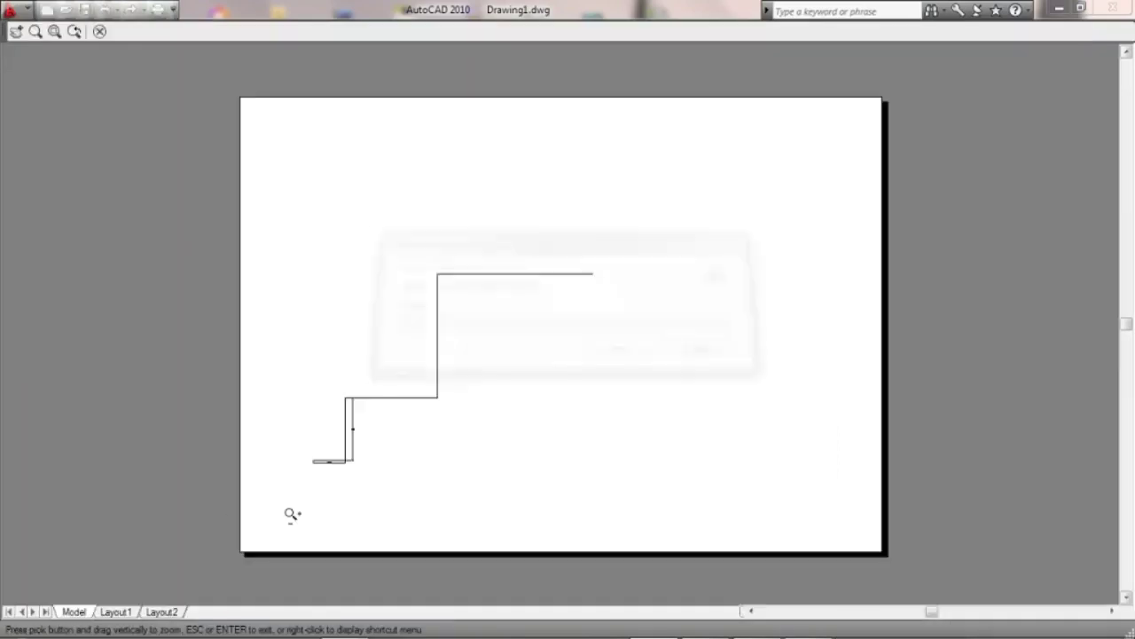
key("Escape")
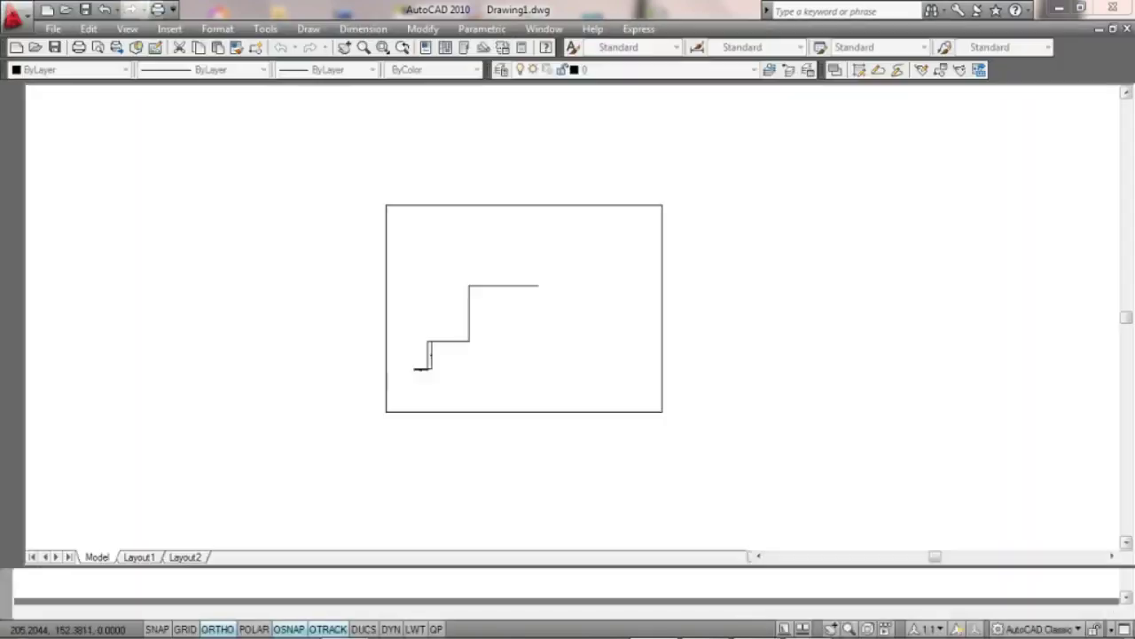
left_click(563, 453)
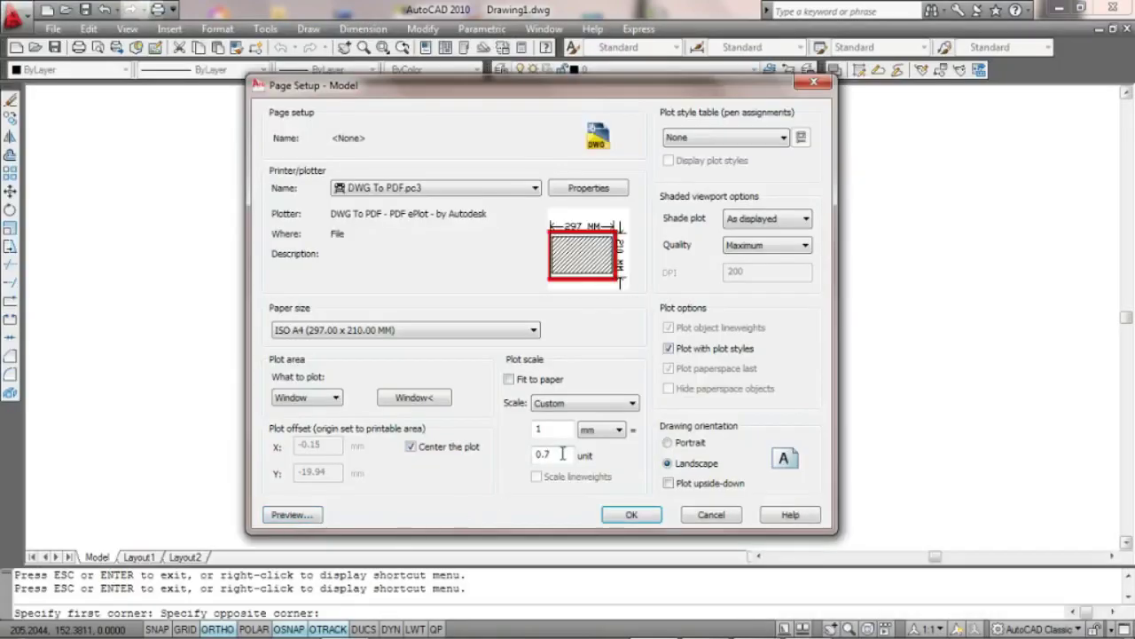
left_click(284, 518)
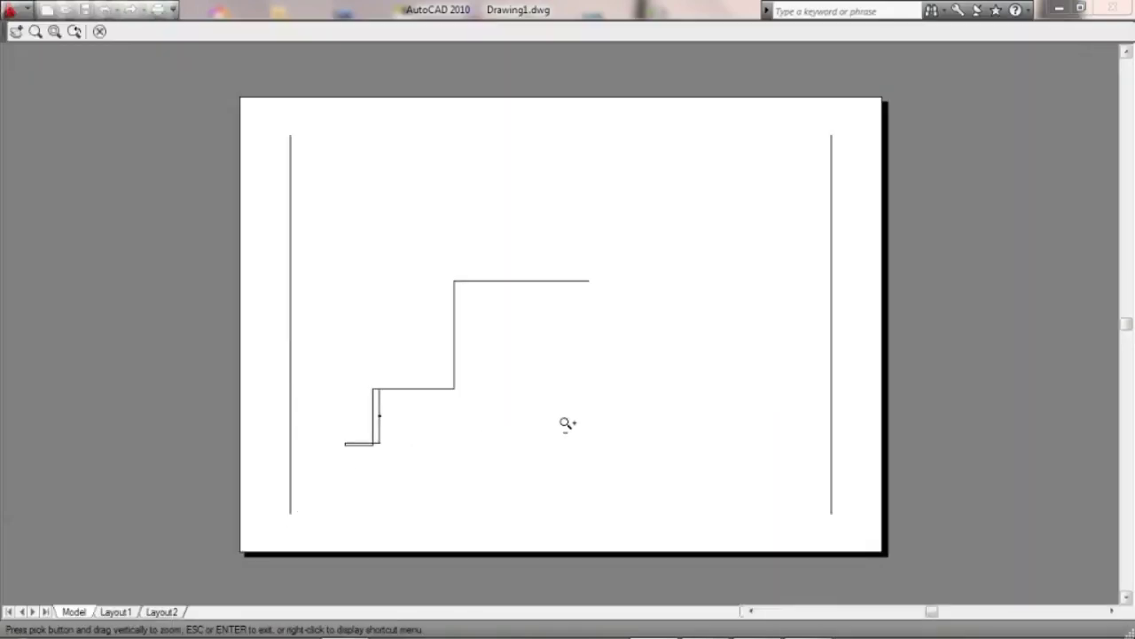
Settle on 1 mm = 0.9 units, preview it, and bring up the Start menu.
key("Escape")
left_click(559, 454)
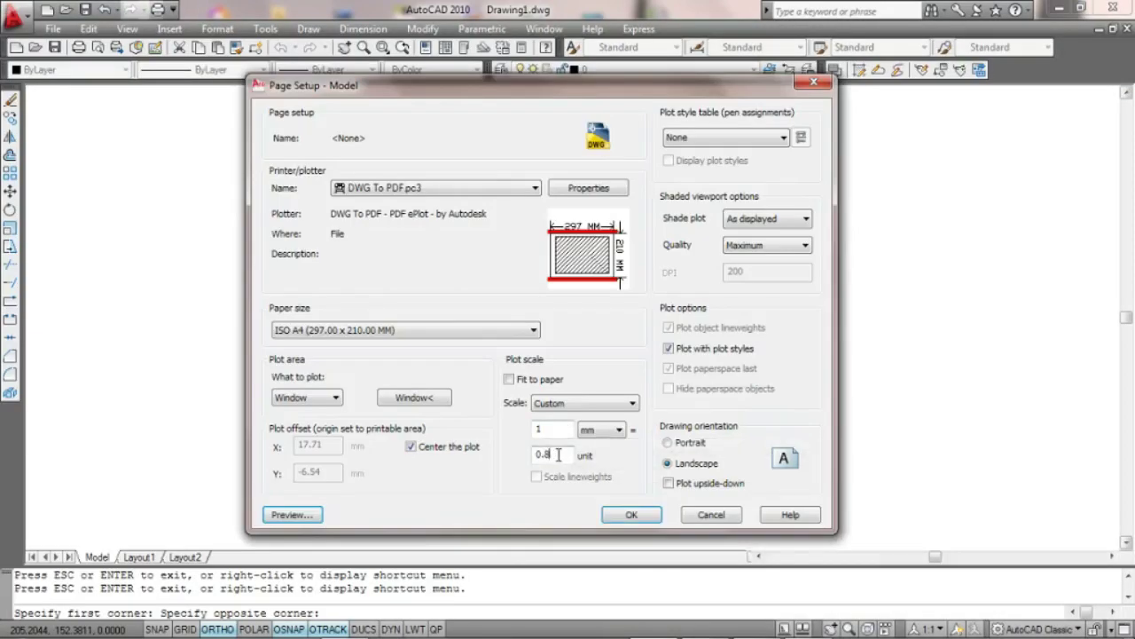
key("BackSpace")
left_click(293, 515)
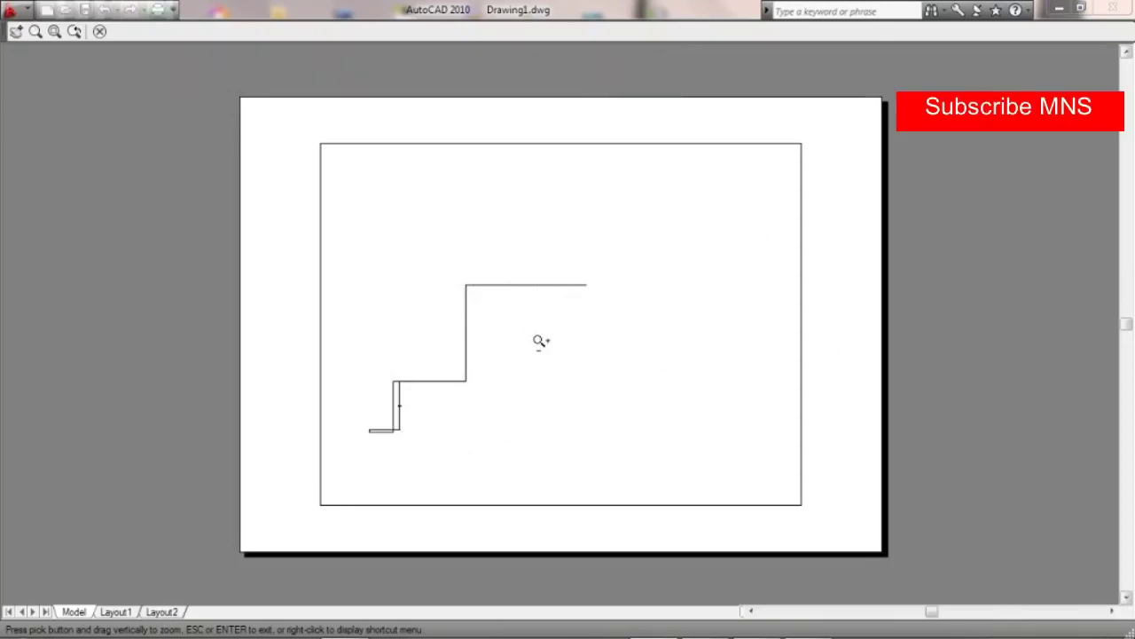
key("Escape")
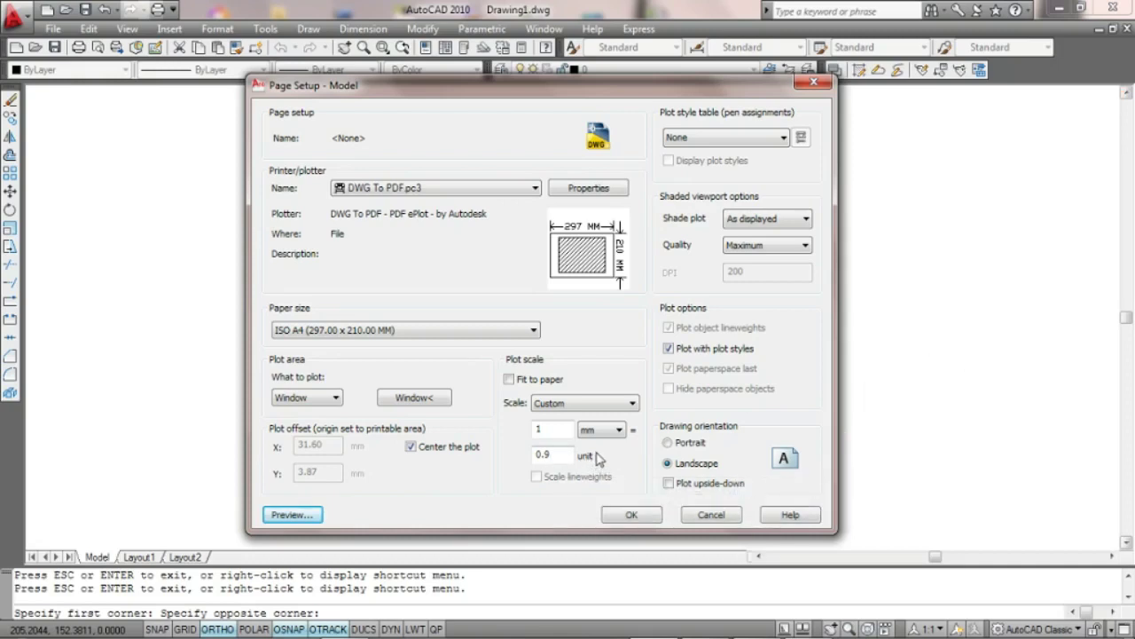
key("super")
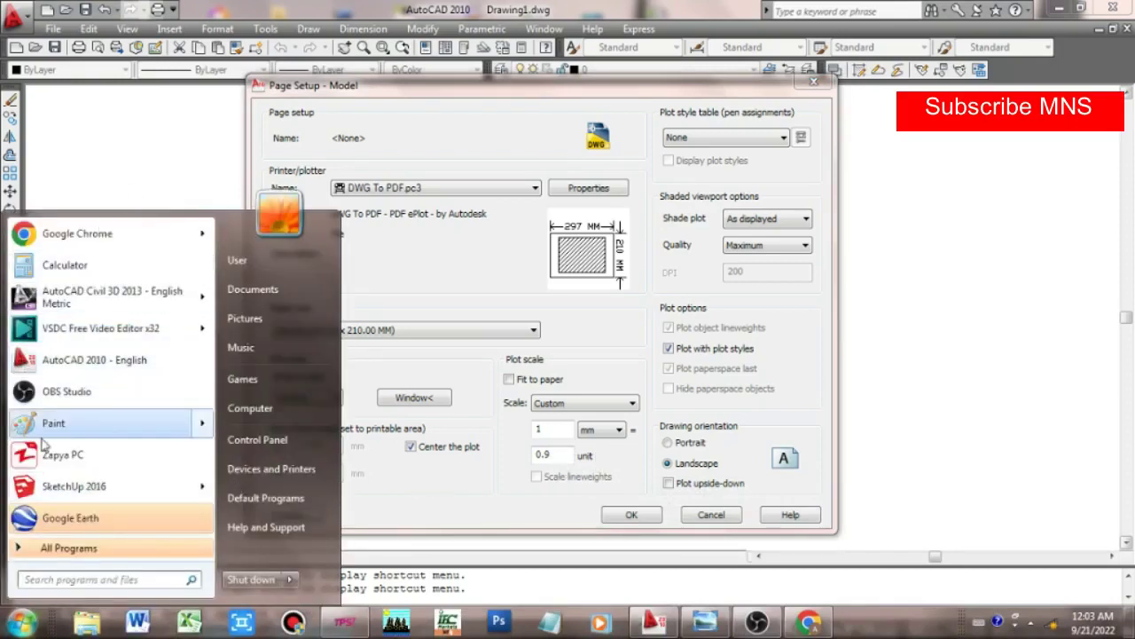
Launch Paint and brush the handwritten note '1 mm = 0.9 unit'.
left_click(82, 432)
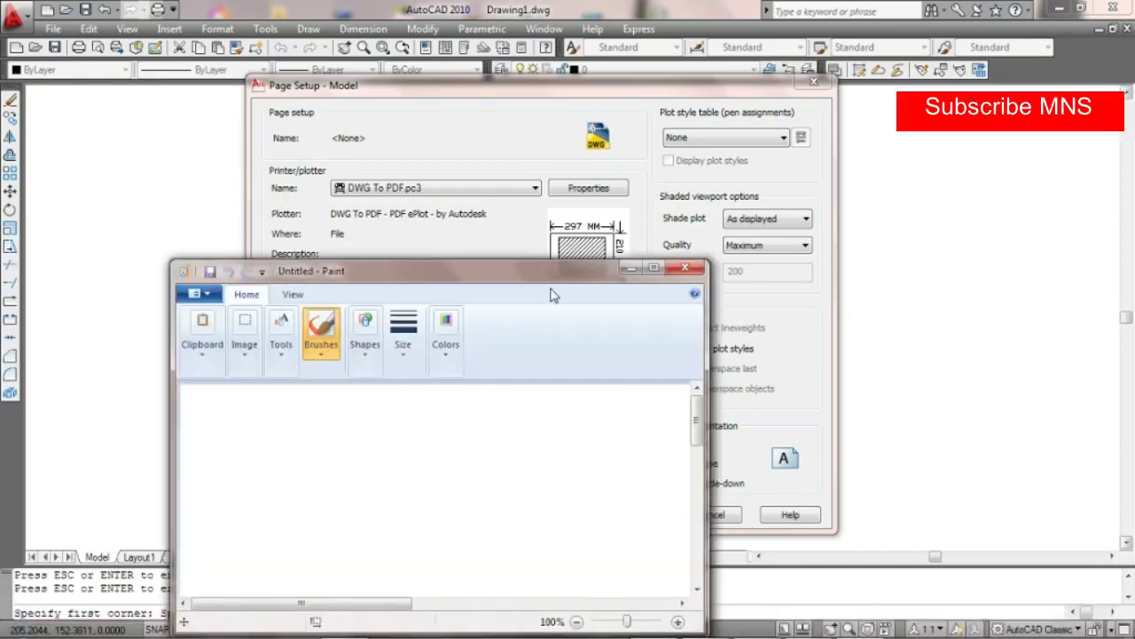
left_click_drag(552, 292, 893, 136)
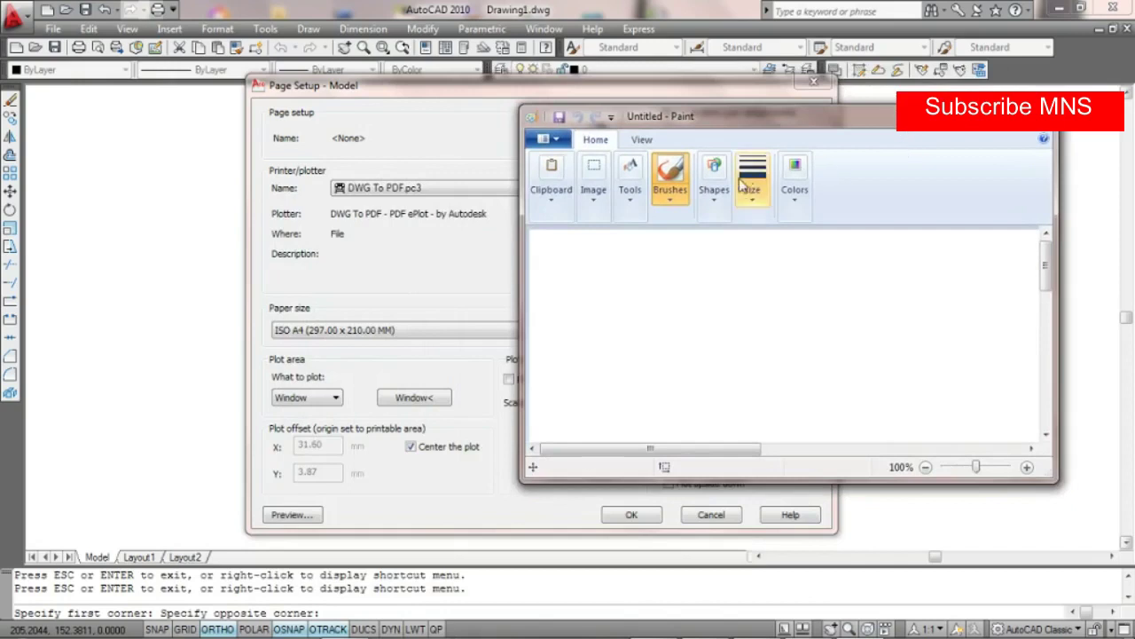
left_click(674, 190)
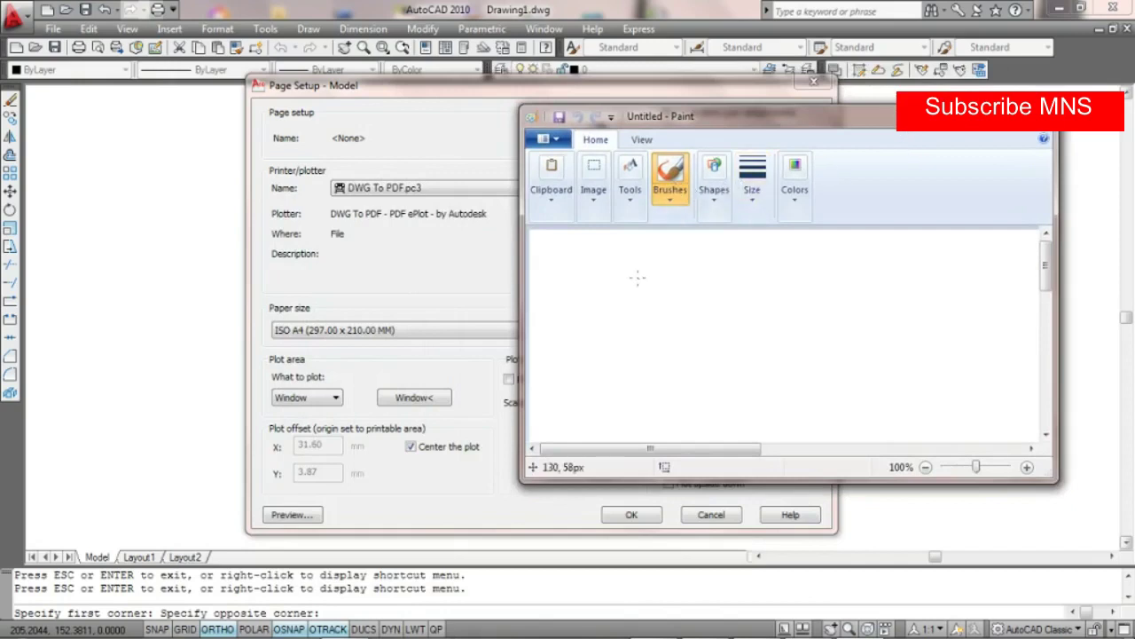
left_click_drag(636, 278, 637, 349)
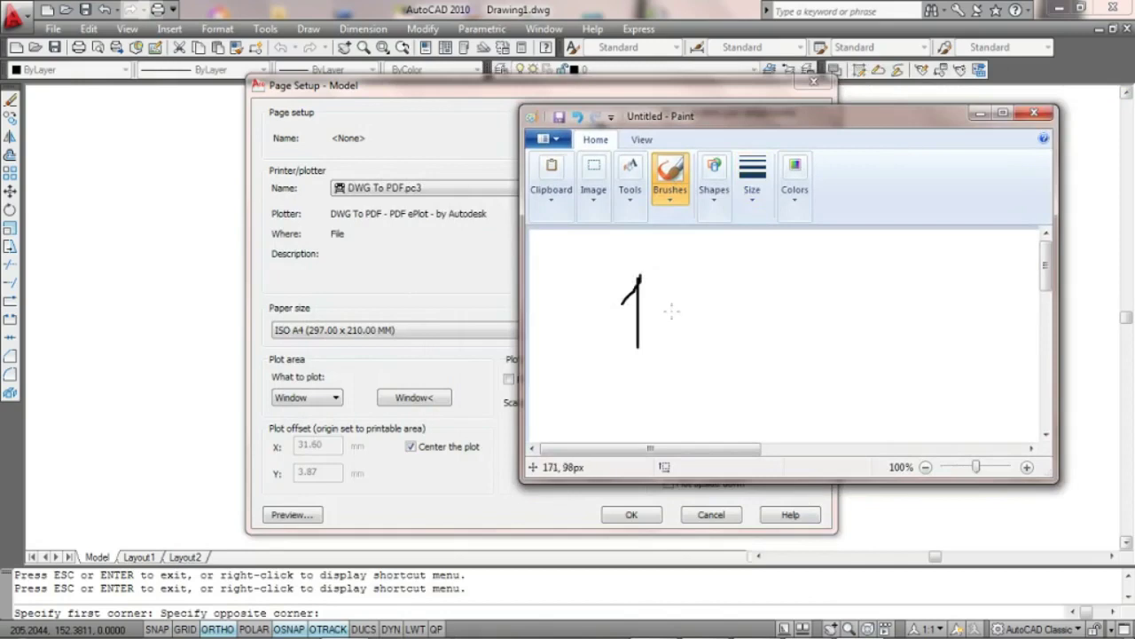
left_click_drag(678, 333, 706, 311)
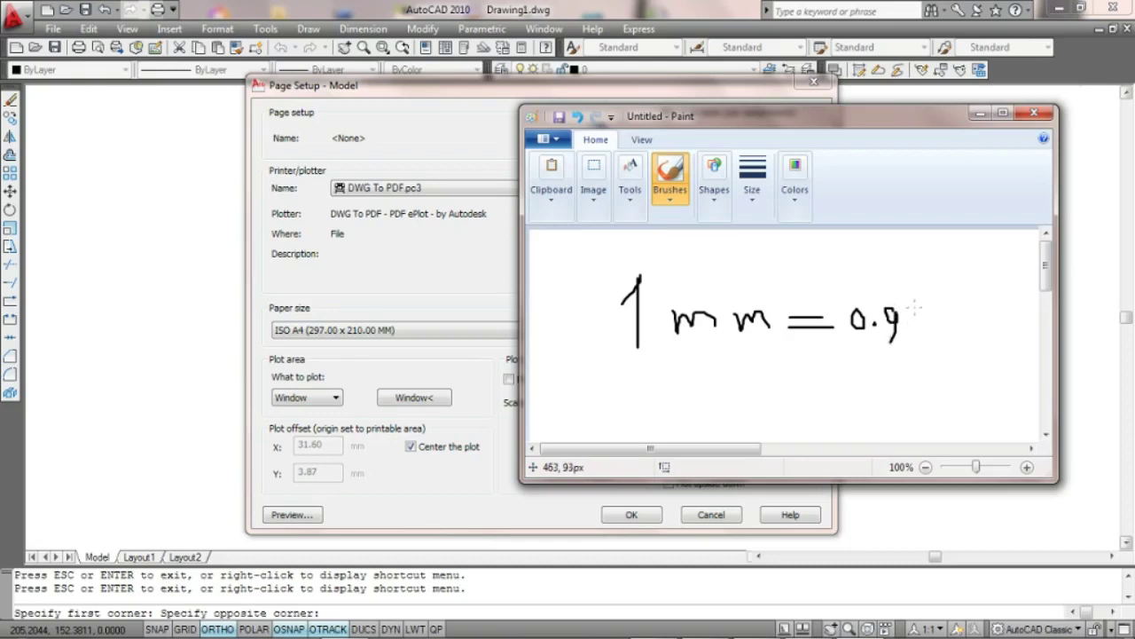
mouse_move(913, 307)
left_mouse_down()
mouse_move(931, 321)
mouse_move(952, 302)
mouse_move(961, 321)
left_mouse_up()
mouse_move(963, 270)
left_mouse_down()
mouse_move(964, 305)
mouse_move(972, 298)
left_mouse_up()
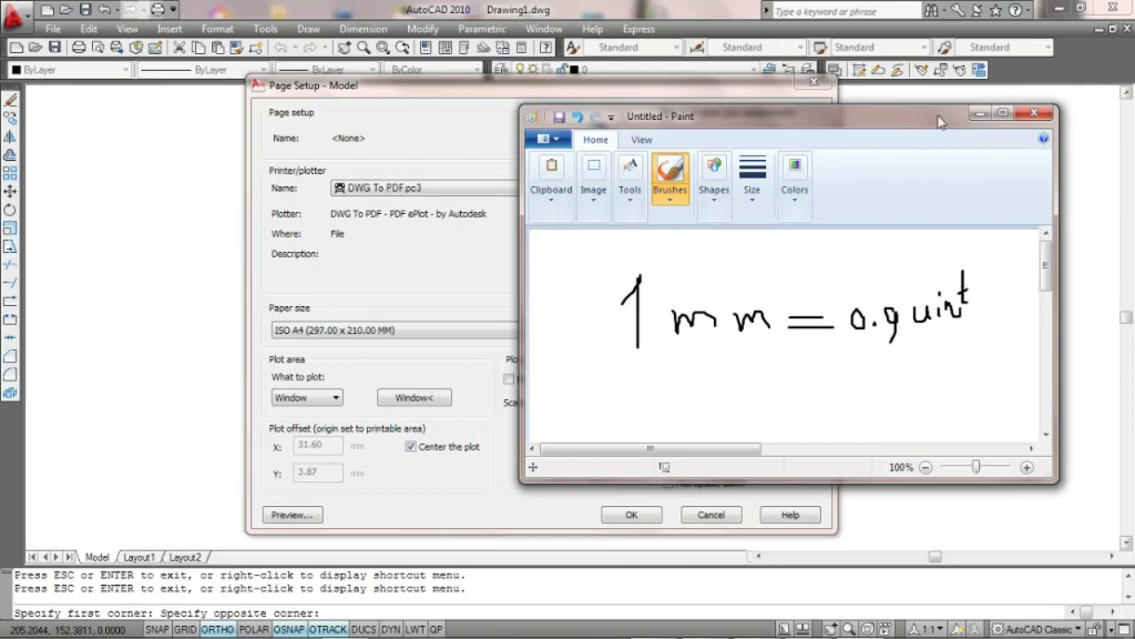
left_click_drag(940, 122, 899, 83)
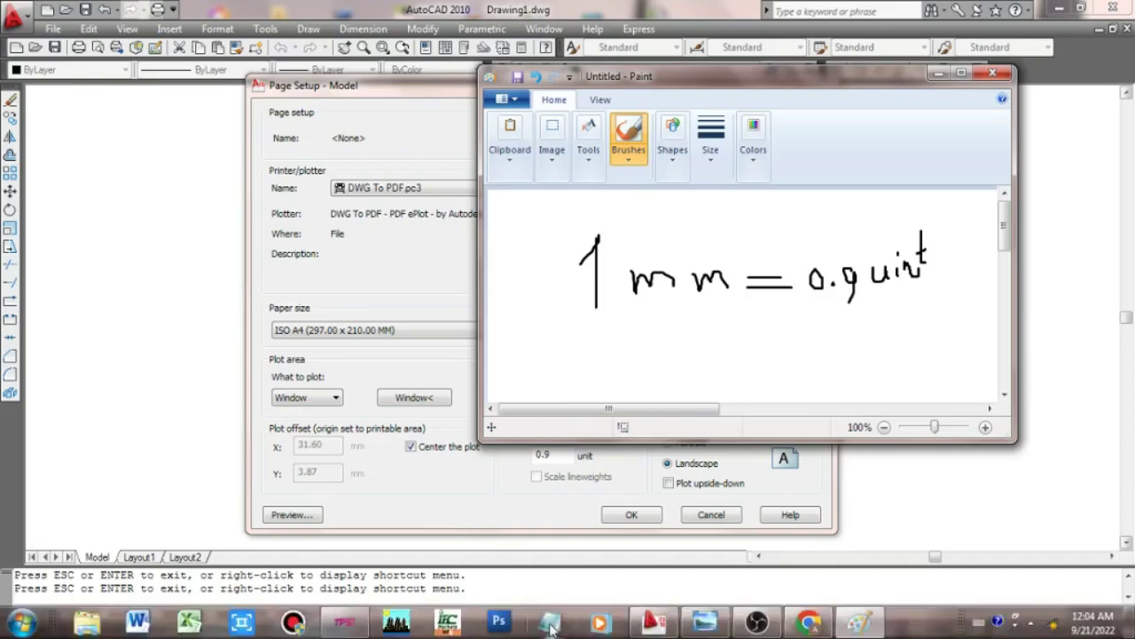
left_click(701, 623)
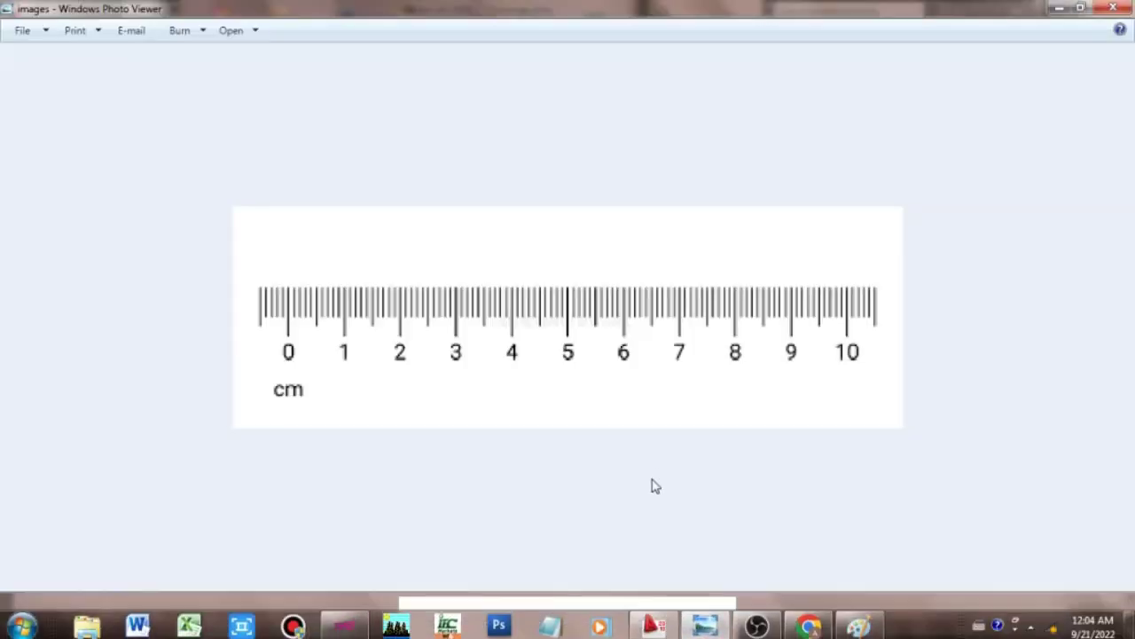
scroll(288, 333, "up", 2)
scroll(293, 328, "up", 1)
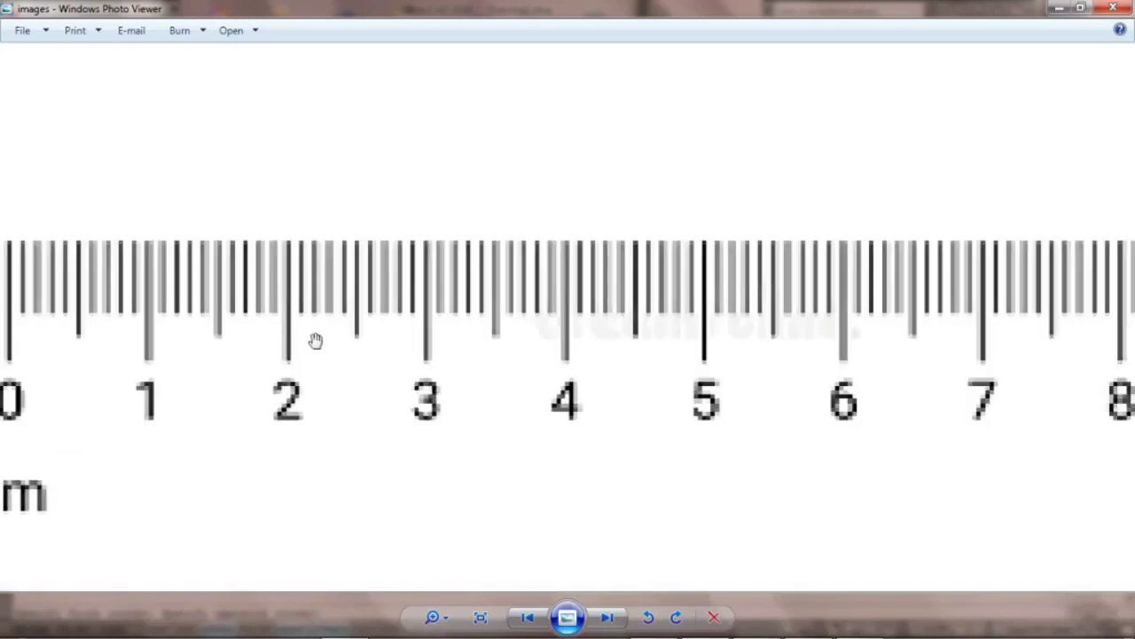
left_click_drag(314, 339, 717, 342)
scroll(281, 337, "up", 1)
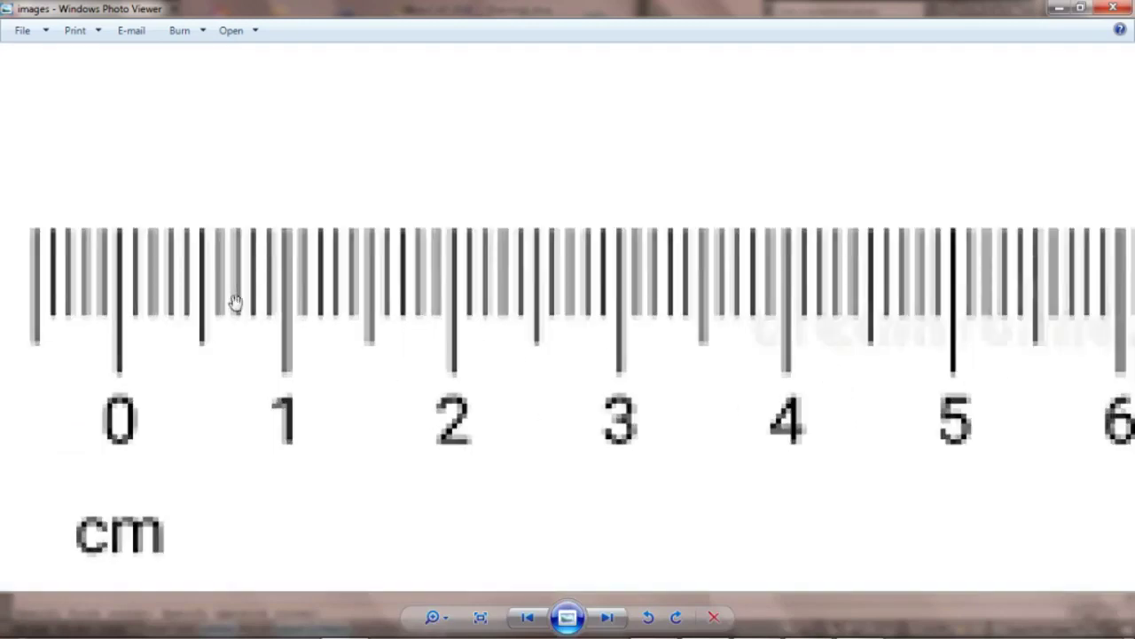
left_click_drag(367, 319, 414, 330)
scroll(222, 355, "down", 1)
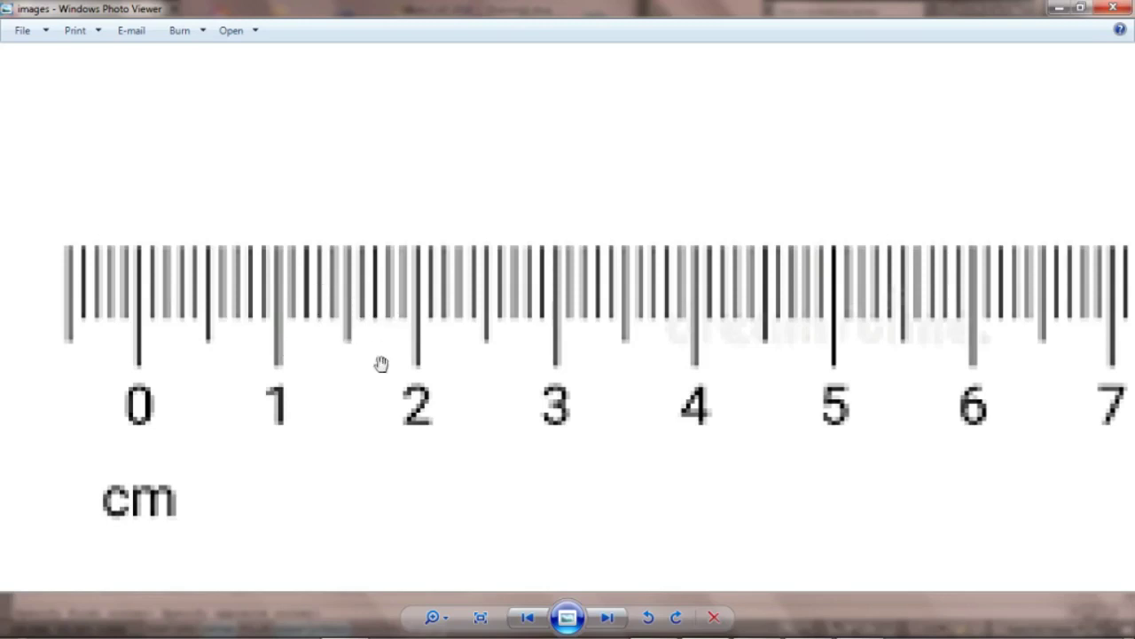
left_click(1056, 11)
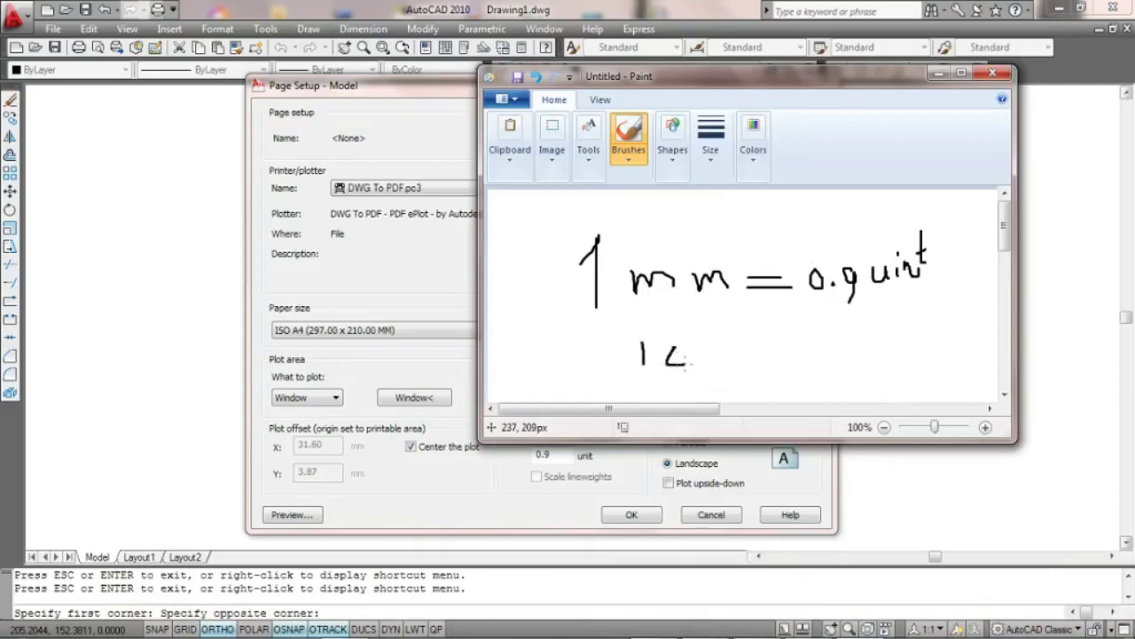
Handwrite '1 cm = 9 m' with '9 m' boxed, then close Paint.
mouse_move(700, 348)
left_mouse_down()
mouse_move(703, 365)
mouse_move(726, 351)
left_mouse_up()
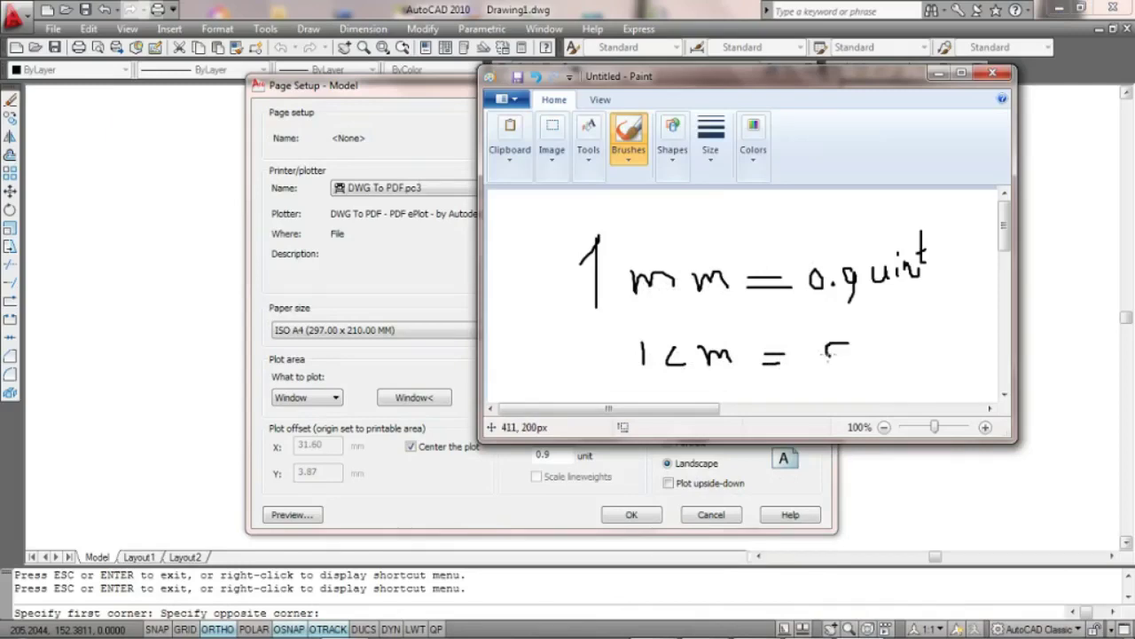
mouse_move(828, 352)
left_mouse_down()
mouse_move(850, 339)
mouse_move(834, 379)
left_mouse_up()
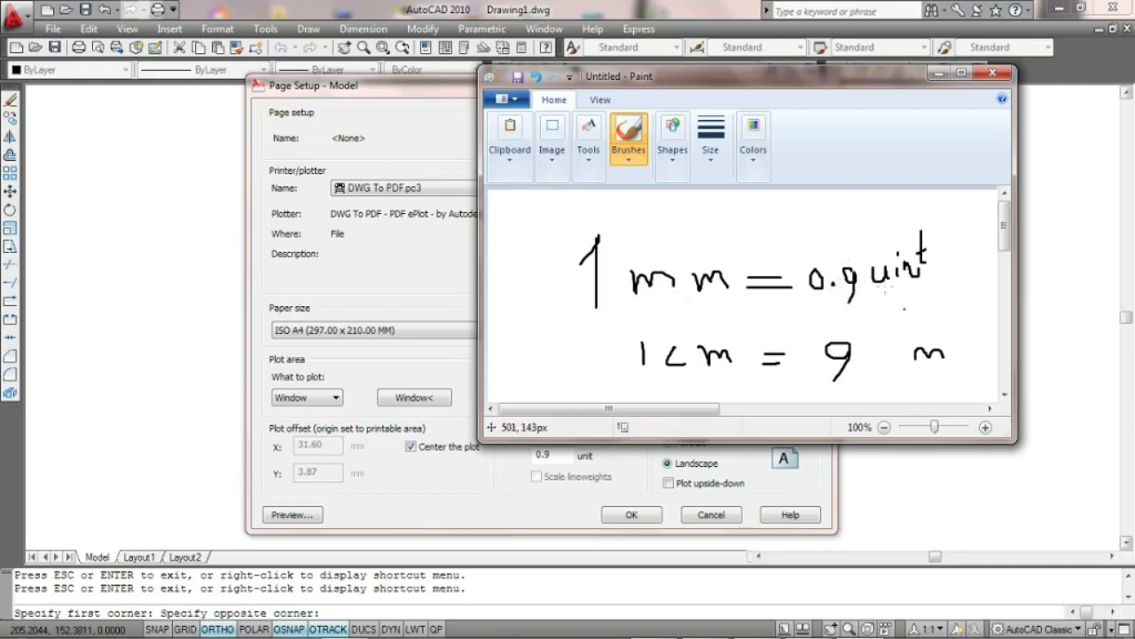
mouse_move(933, 368)
left_mouse_down()
mouse_move(903, 378)
mouse_move(817, 340)
mouse_move(970, 328)
mouse_move(961, 371)
mouse_move(930, 375)
left_mouse_up()
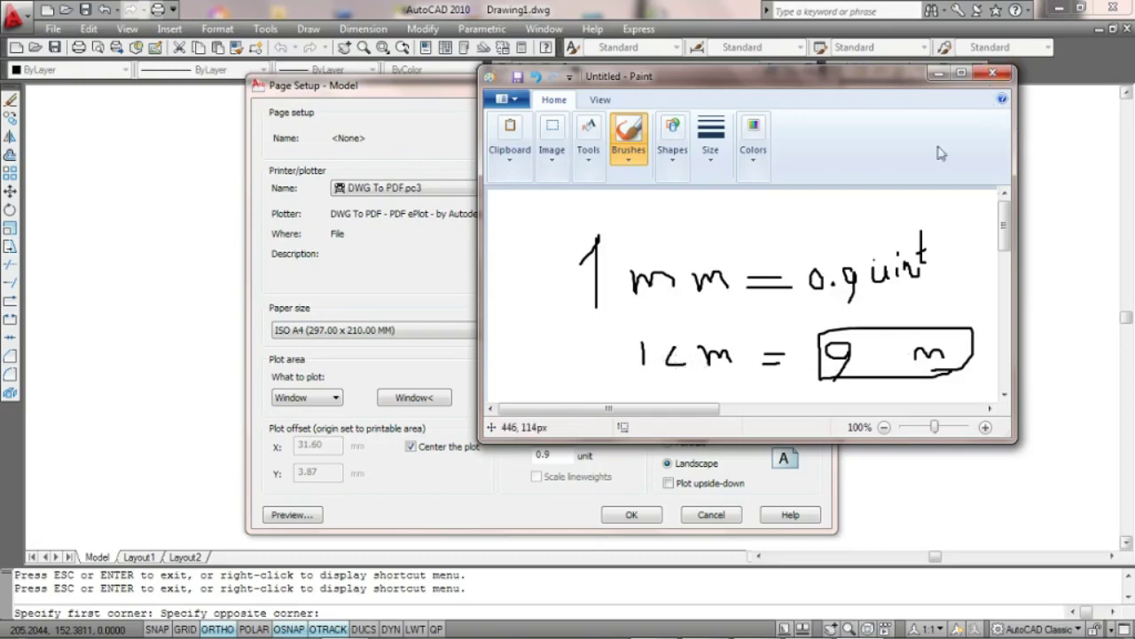
left_click(994, 75)
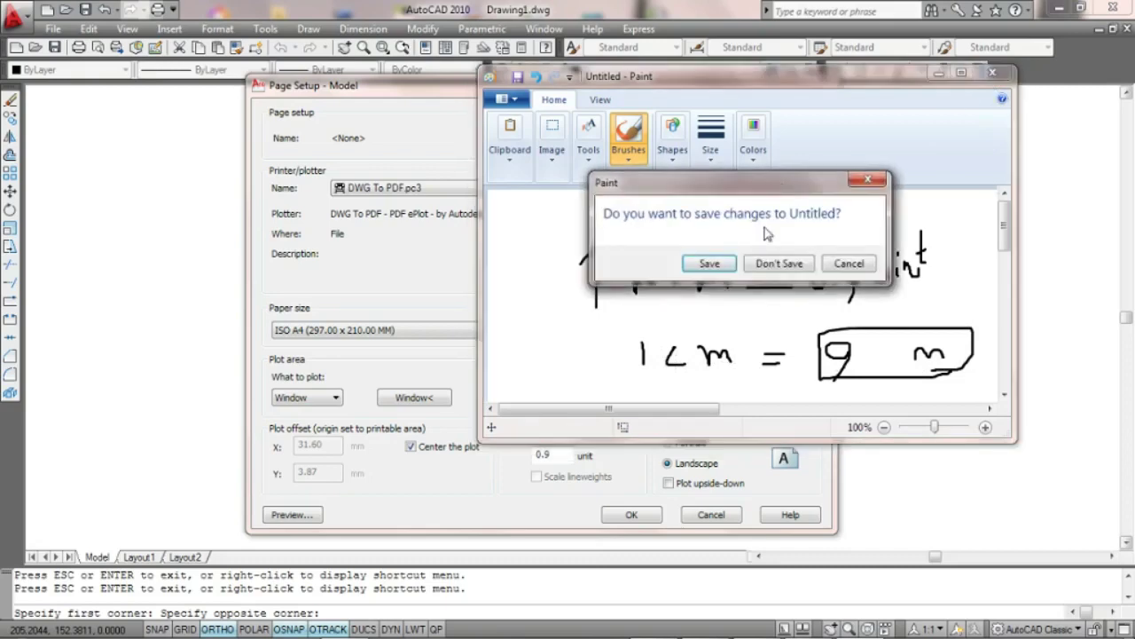
Discard the Paint sketch unsaved and close the Page Setup and Page Setup Manager dialogs.
left_click(765, 264)
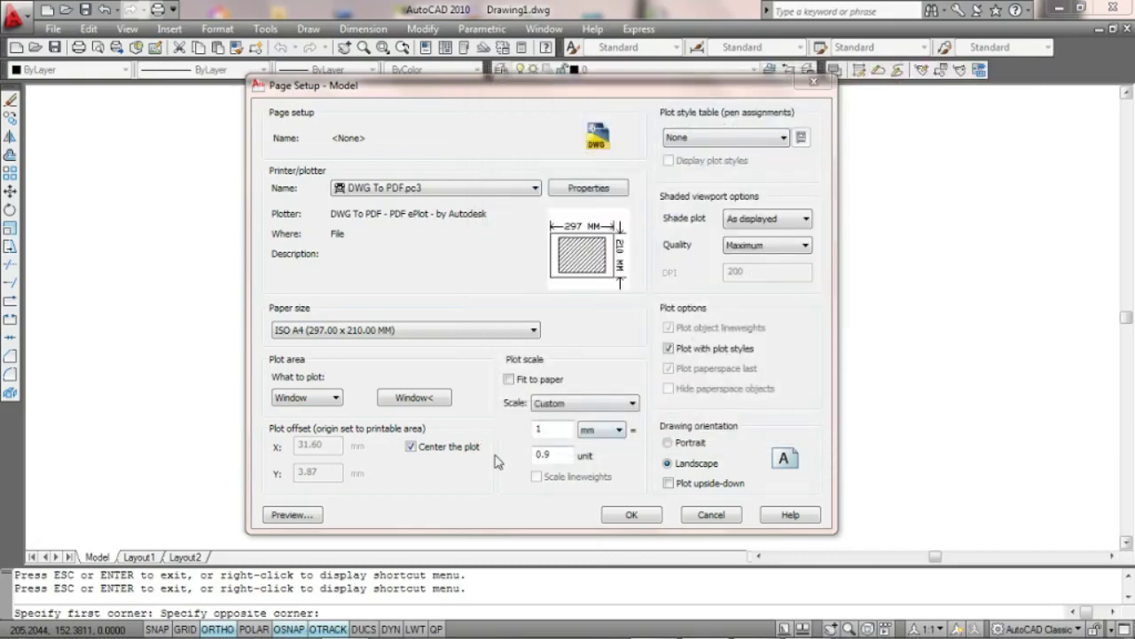
left_click(619, 518)
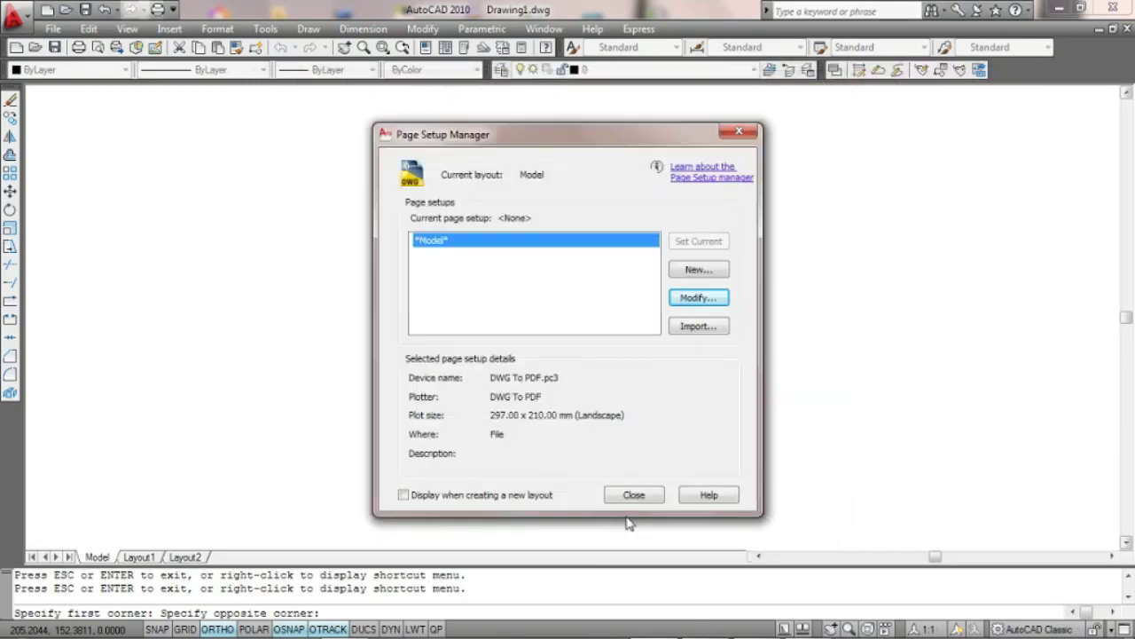
left_click(641, 491)
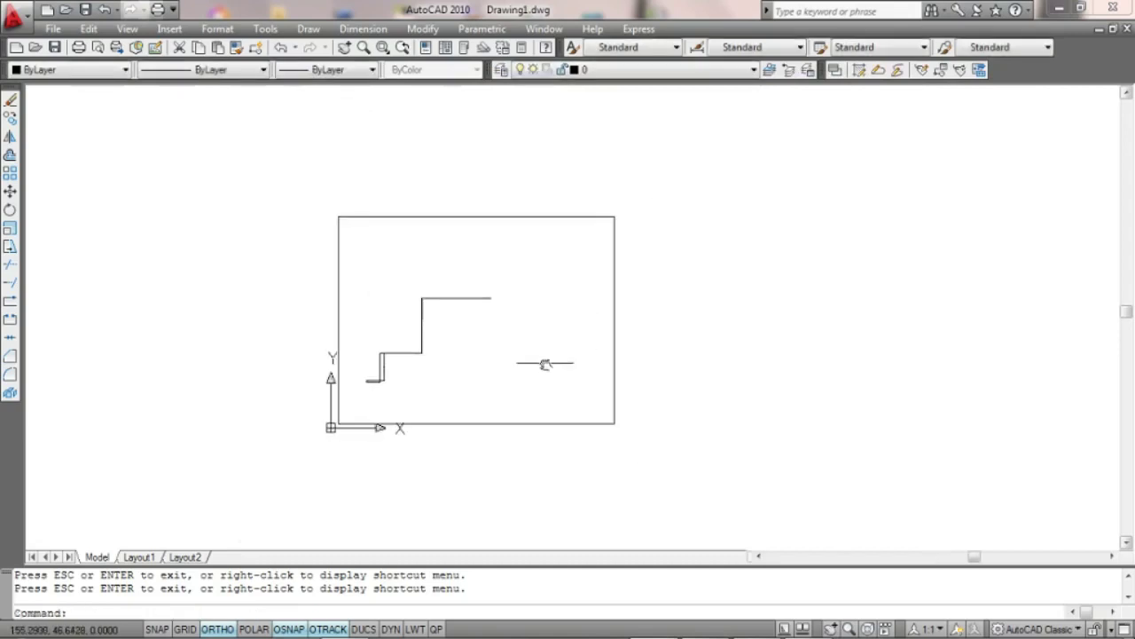
Zoom back in on the staircase and start a multiline text note.
scroll(519, 366, "up", 2)
scroll(536, 396, "up", 2)
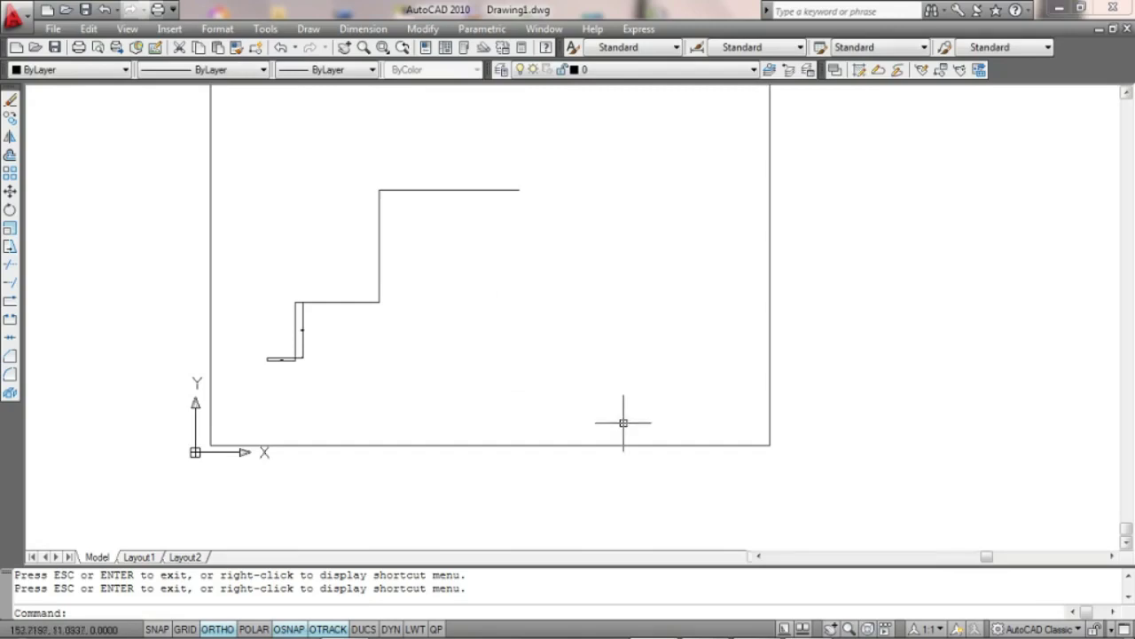
type("t")
key("Return")
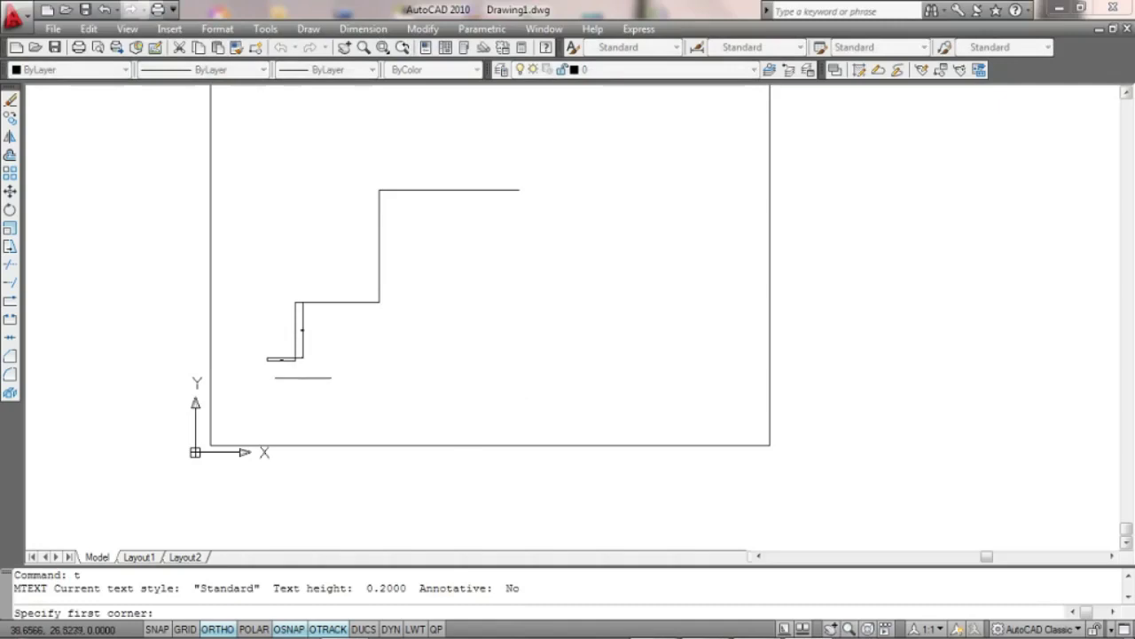
Draw the note's text box and write '1 cm = 9 m' in it.
left_click(549, 389)
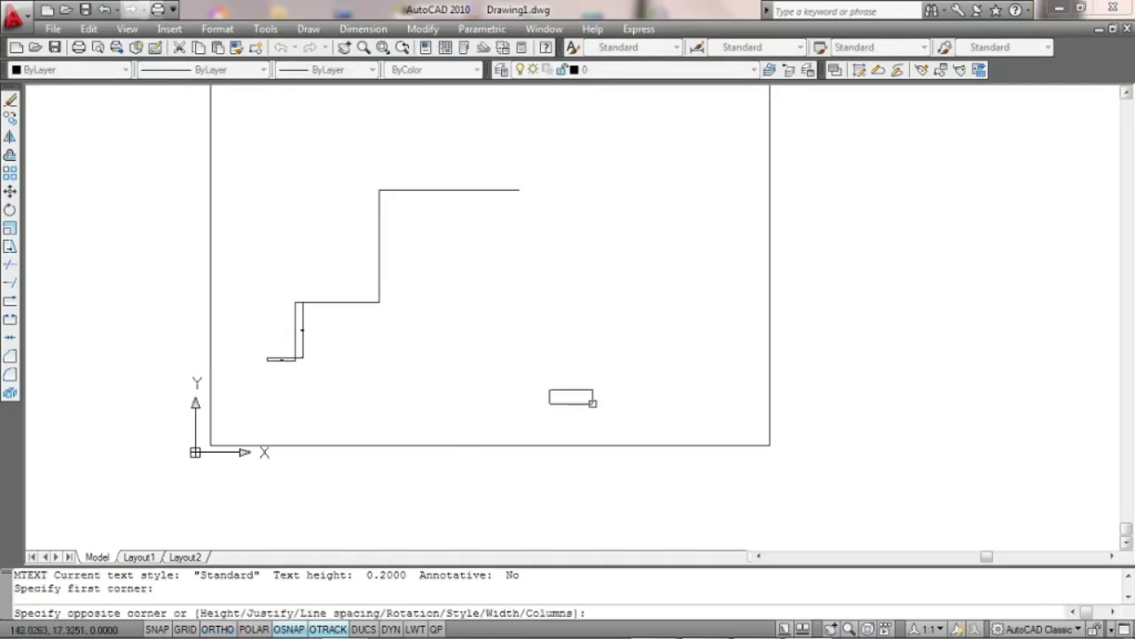
left_click(745, 430)
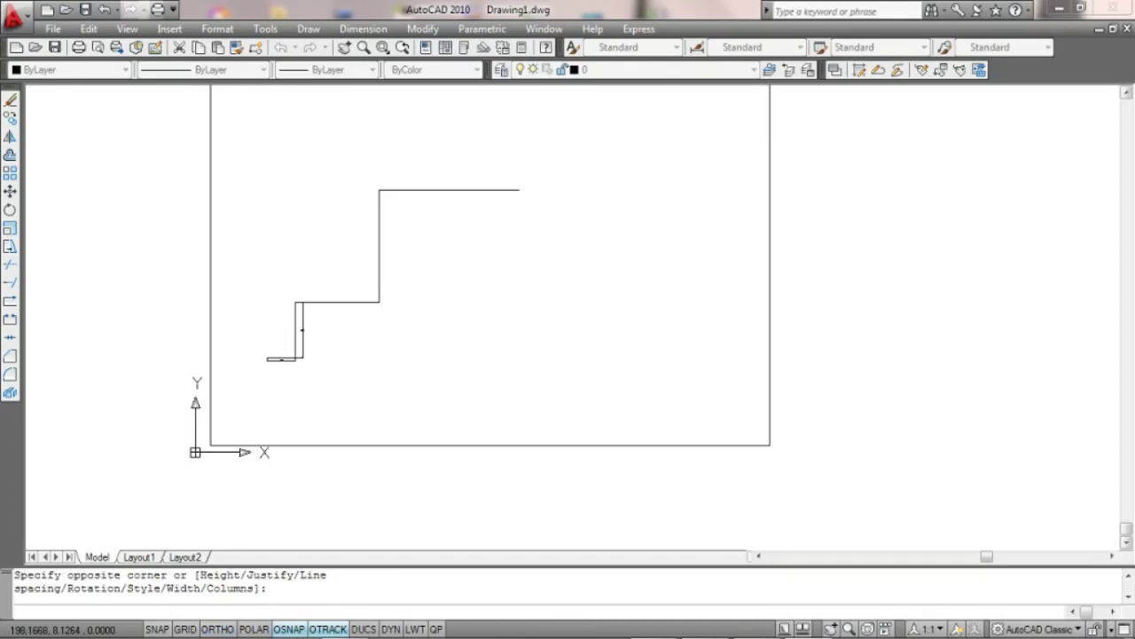
left_click(750, 436)
type("1 cm = 9 m")
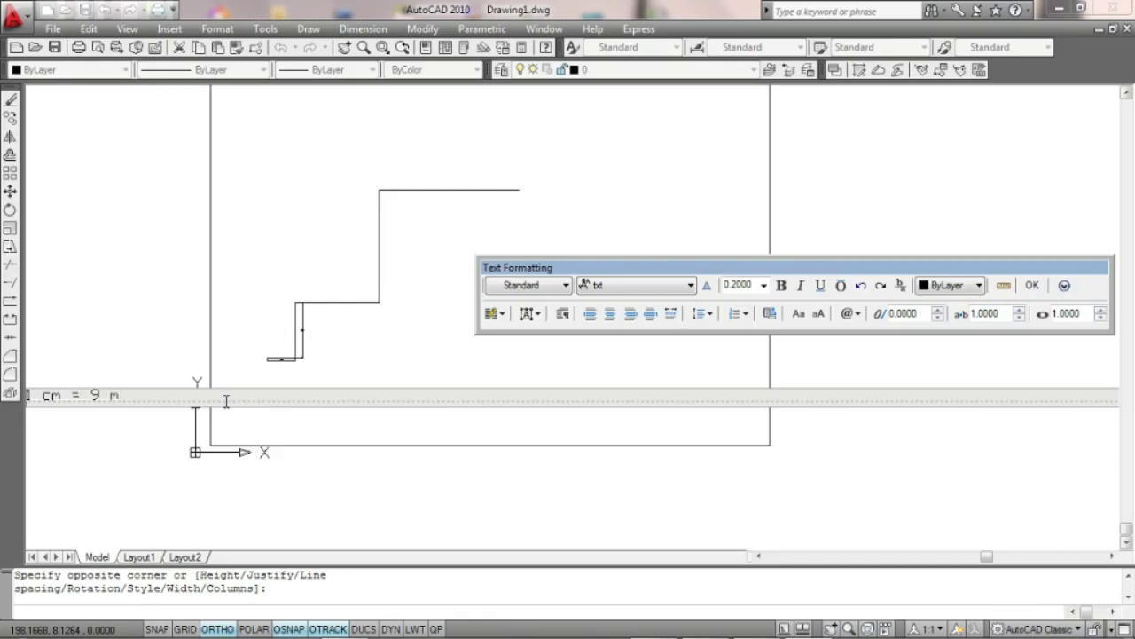
Format the whole note in Tahoma at text height 2 and place it.
key("ctrl+a")
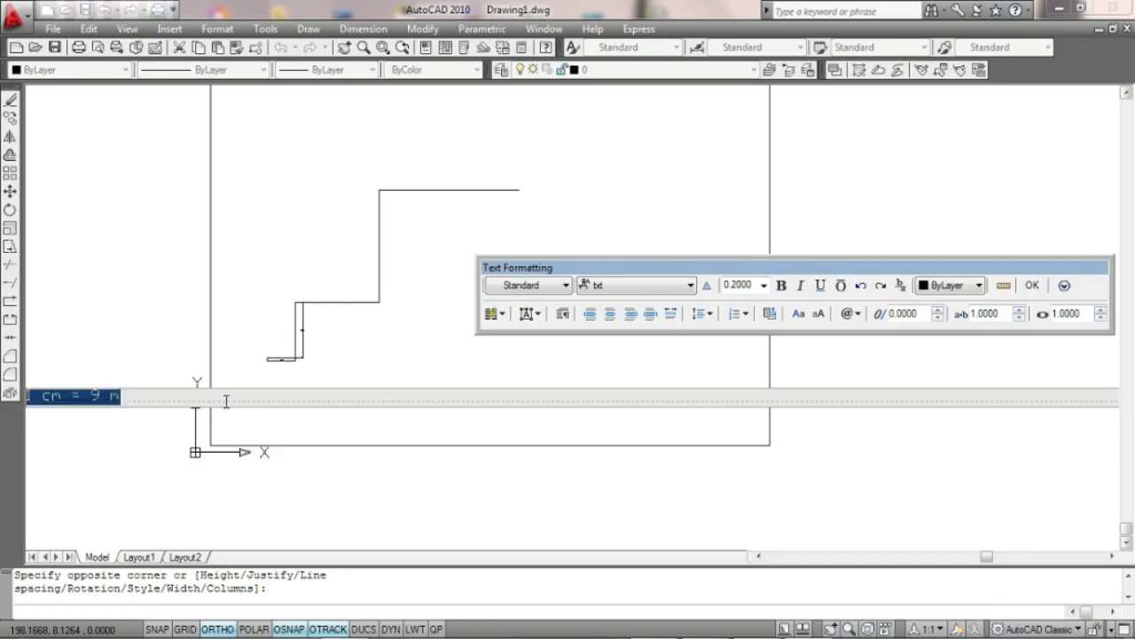
left_click(667, 286)
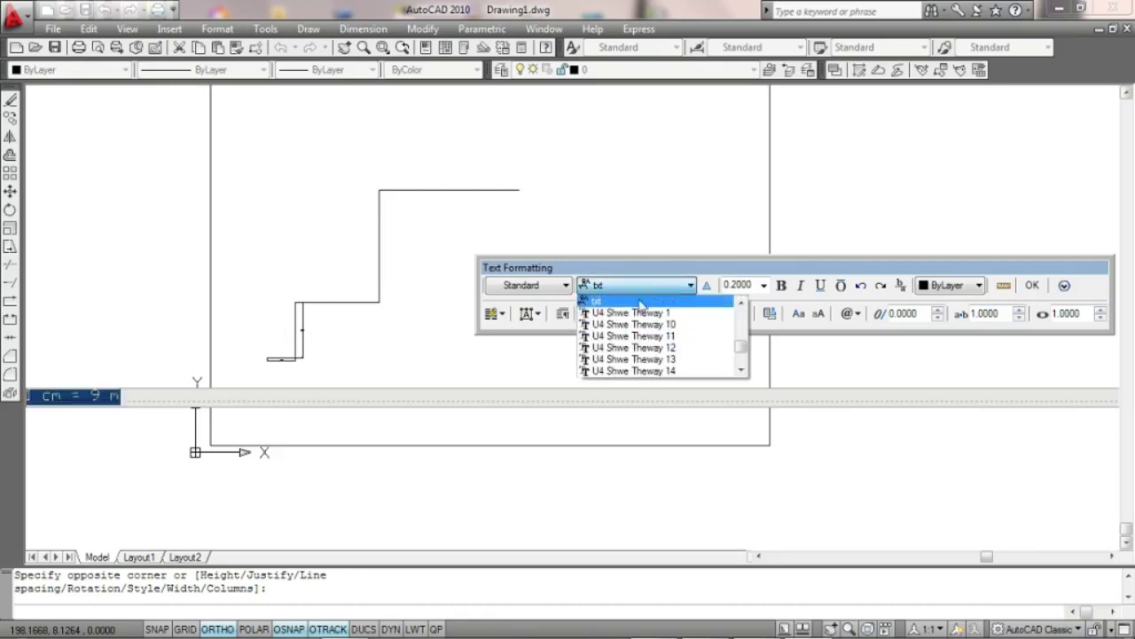
key("y")
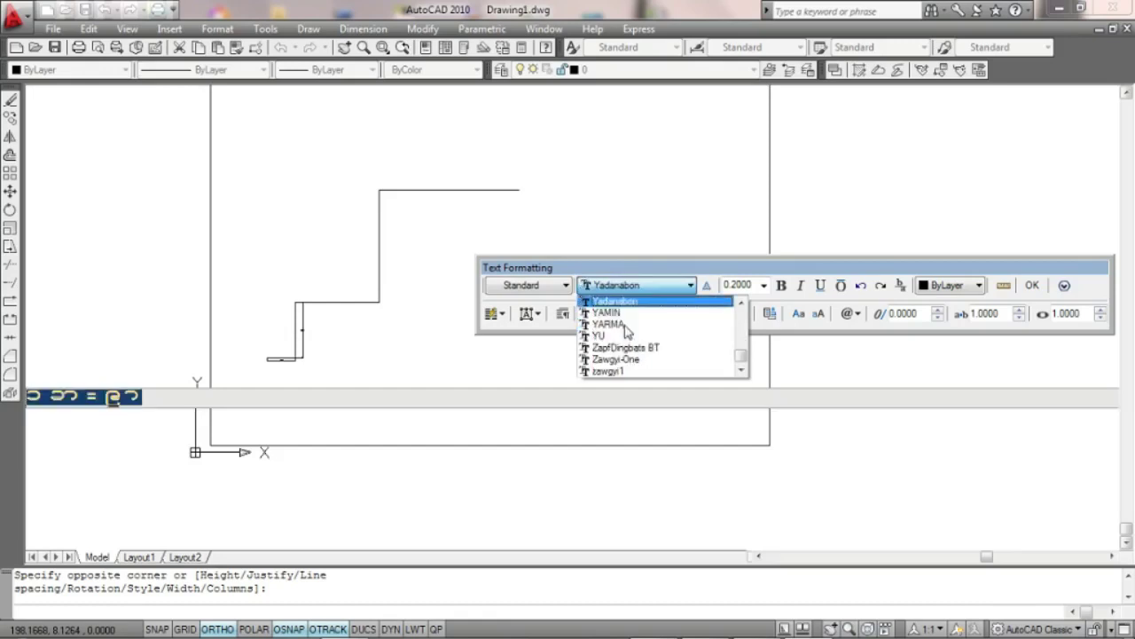
key("t")
key("Return")
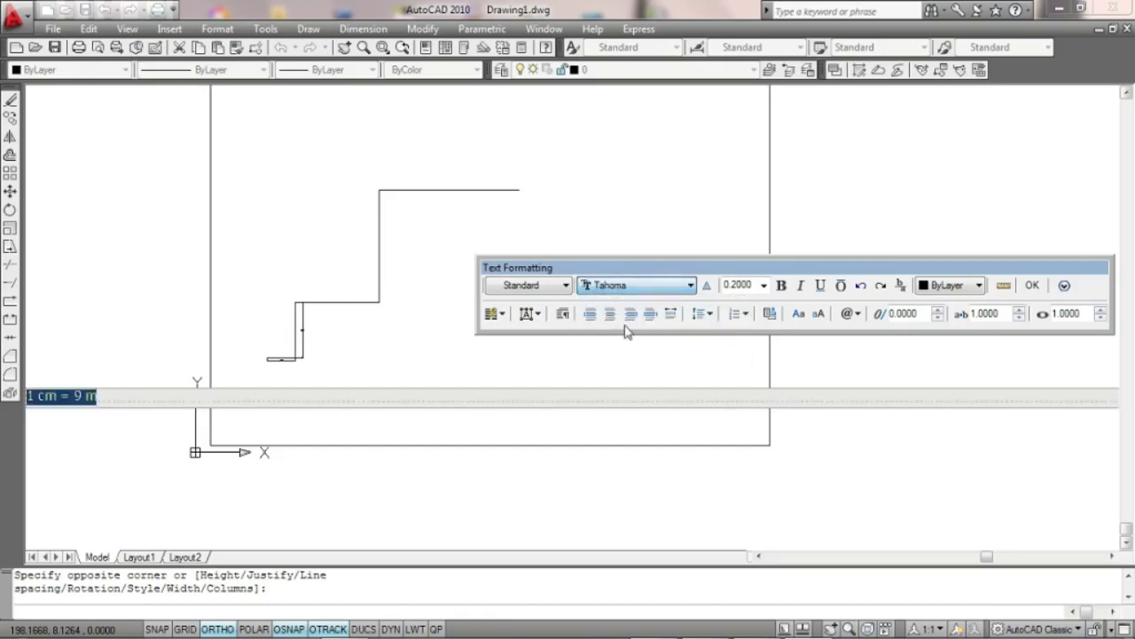
left_click(763, 285)
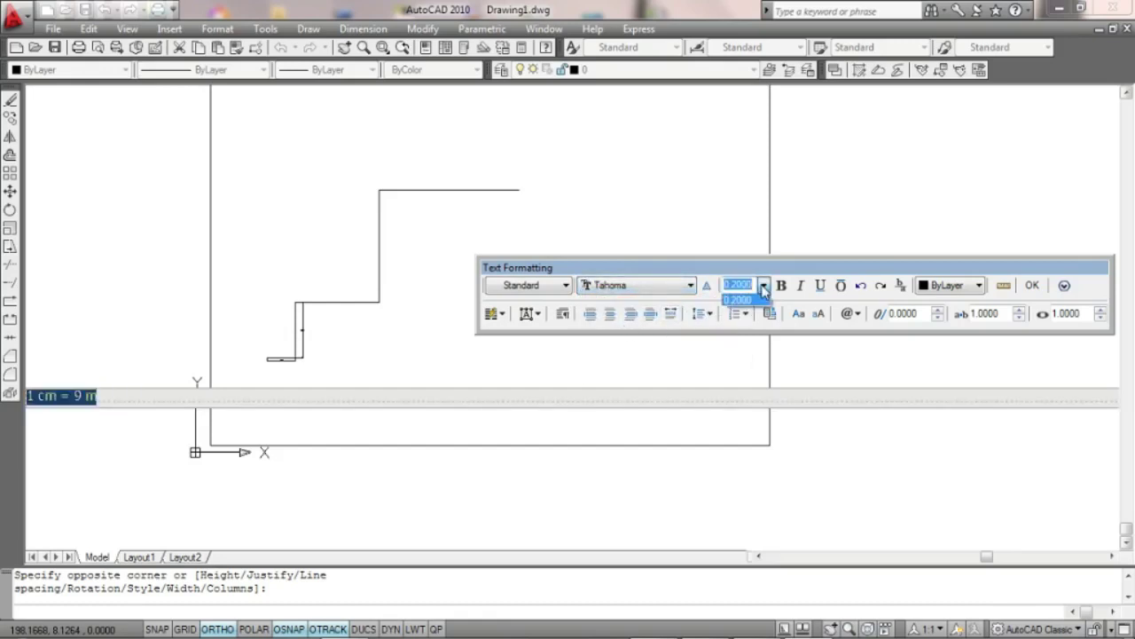
type("2")
key("Return")
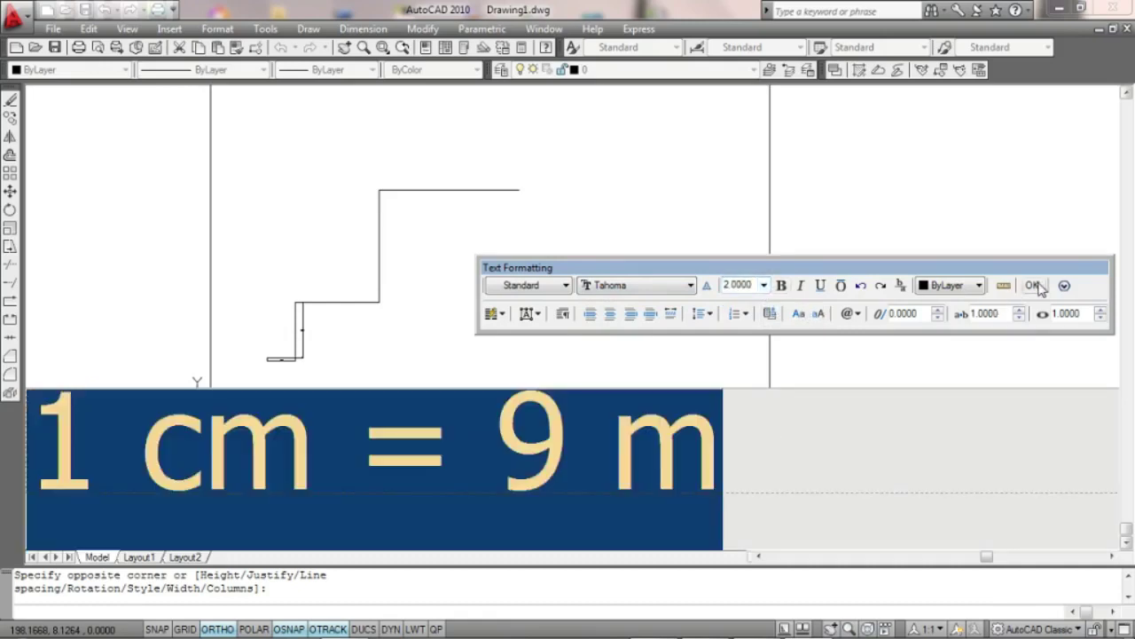
left_click(1033, 284)
Scale the '1 cm = 9 m' text by a factor of 5 from its left end.
scroll(615, 349, "down", 2)
scroll(583, 331, "up", 5)
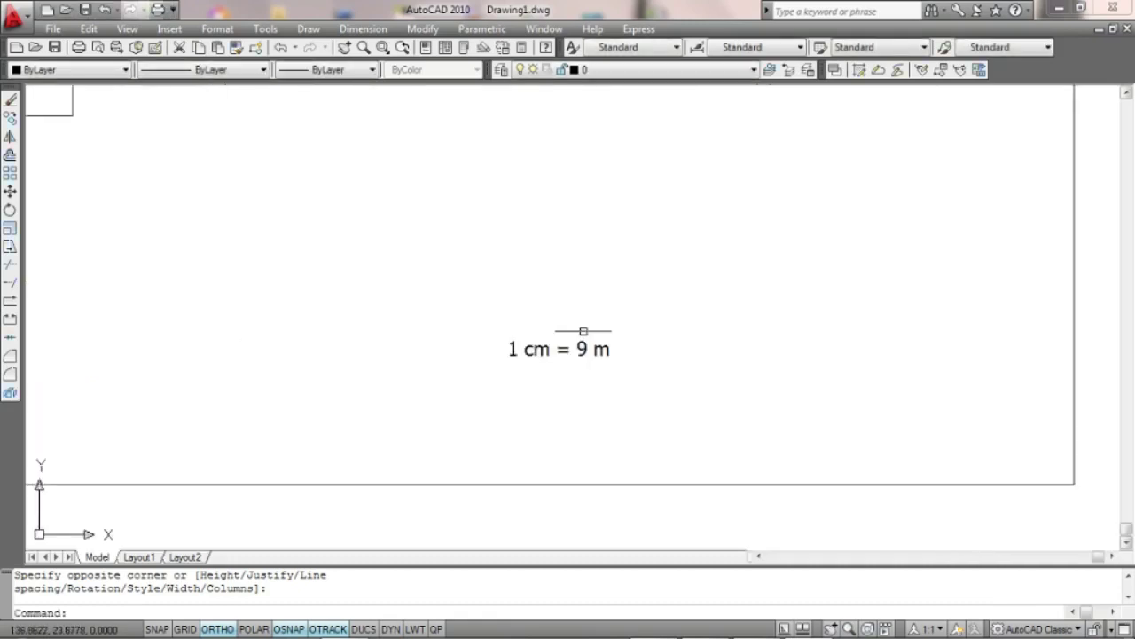
scroll(567, 346, "up", 3)
scroll(545, 363, "up", 2)
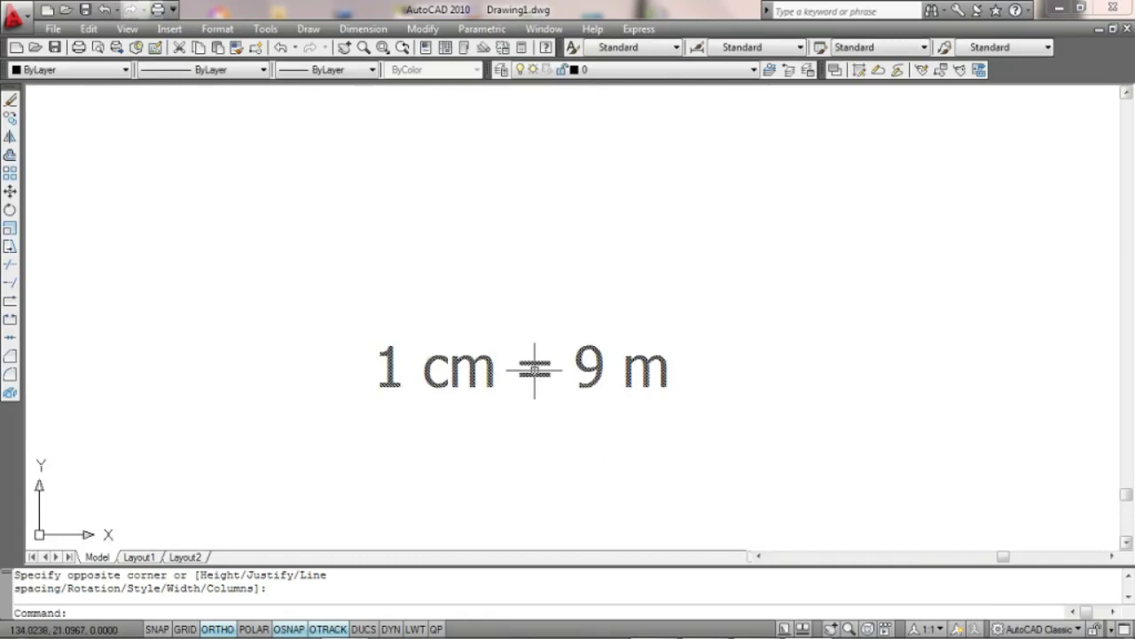
type("sc")
key("Return")
left_click(462, 362)
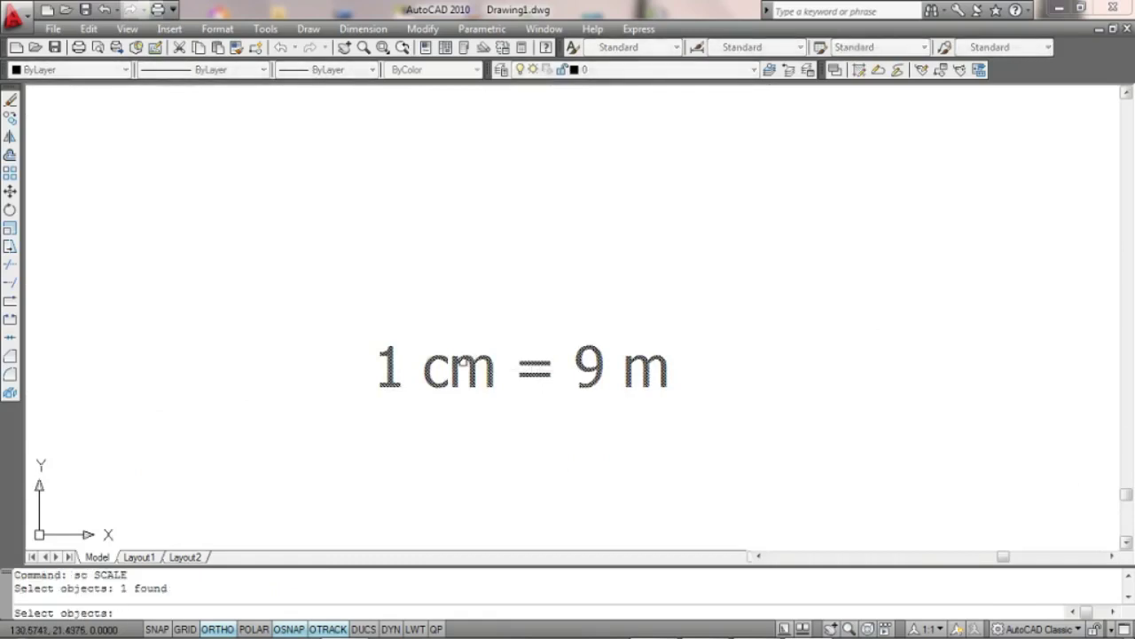
key("Return")
left_click(393, 390)
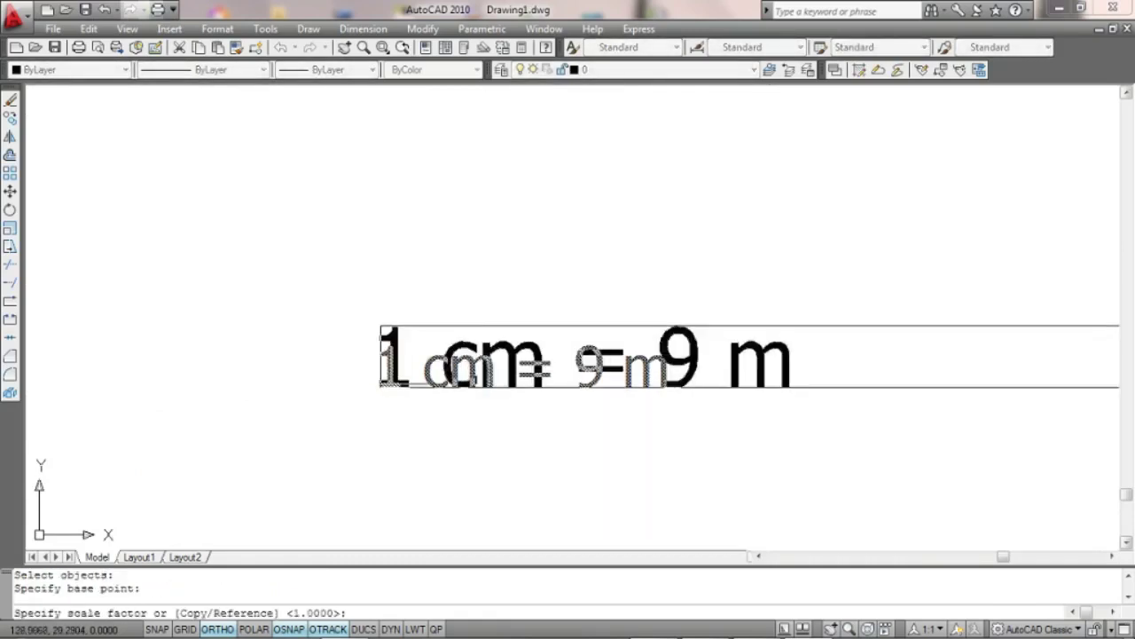
scroll(405, 380, "down", 3)
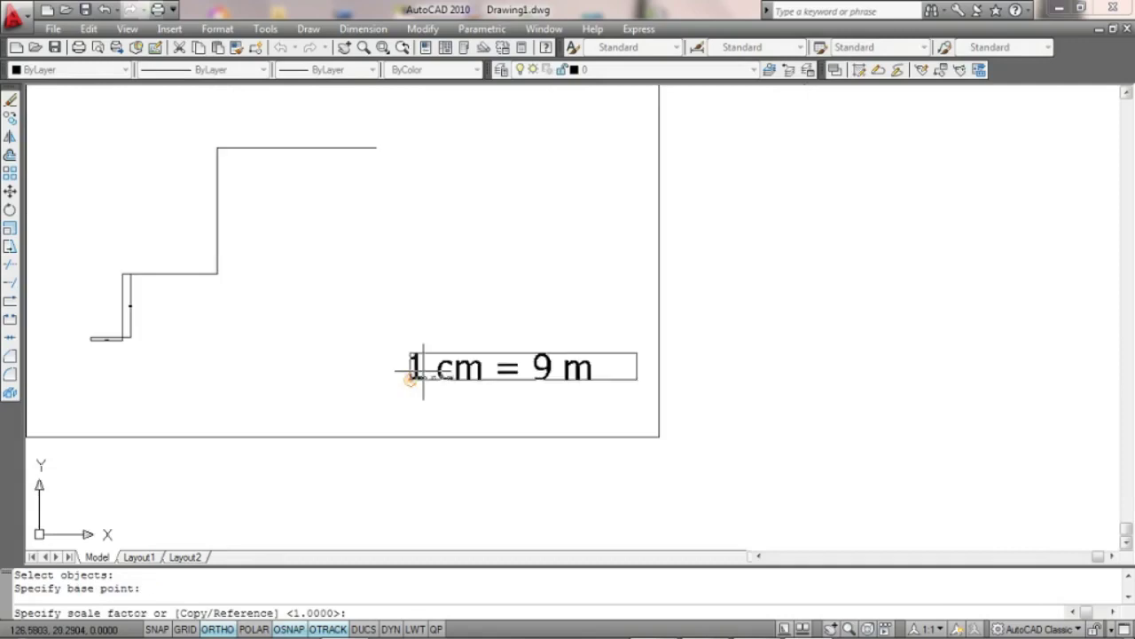
left_click(416, 383)
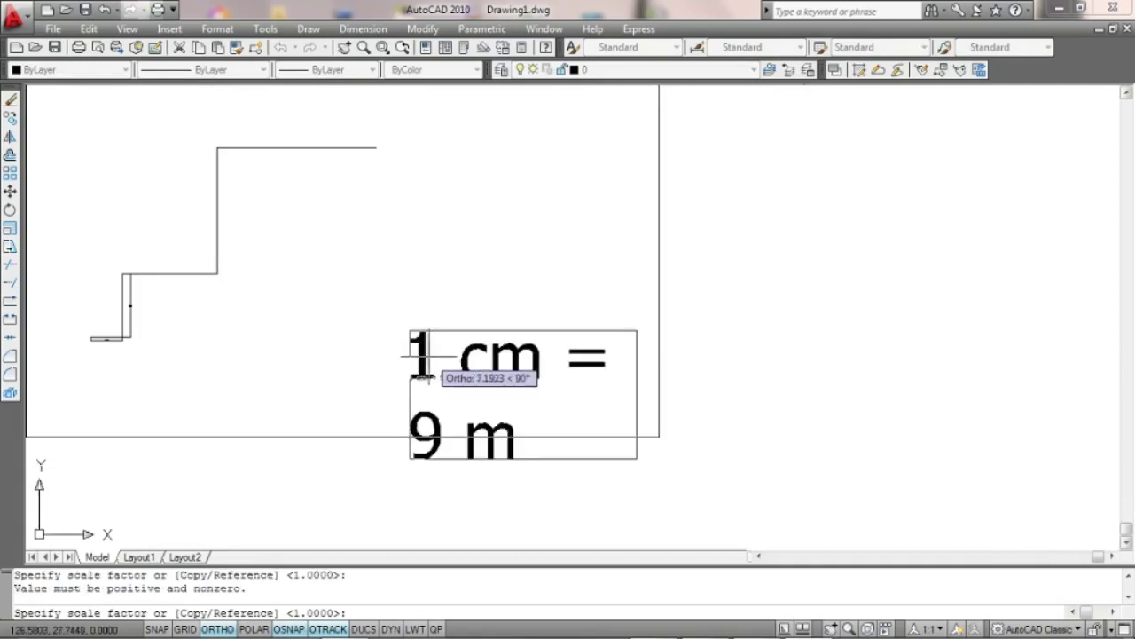
type("5")
key("Return")
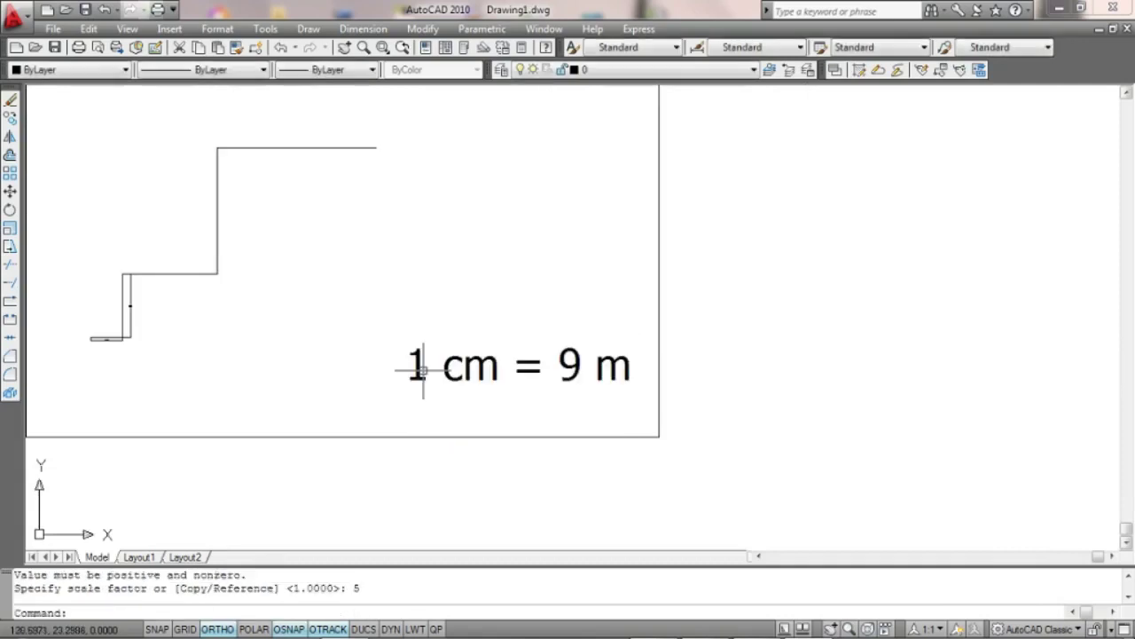
Zoom and pan around the frame to inspect the enlarged note and the steps.
scroll(664, 373, "down", 2)
middle_click_drag(598, 343, 741, 377)
scroll(740, 377, "up", 2)
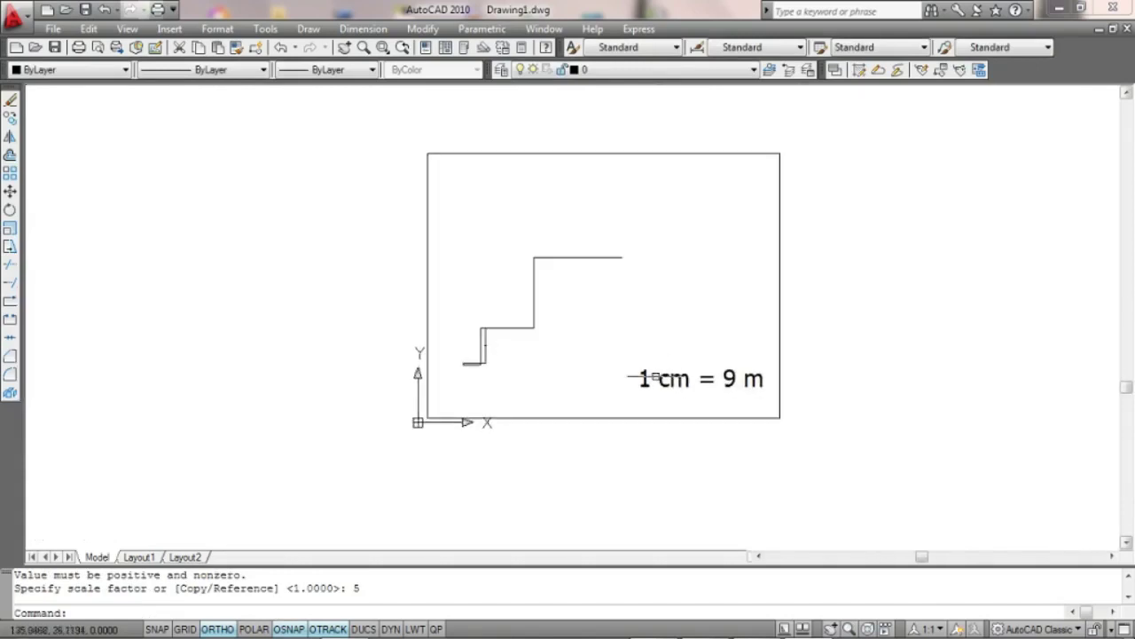
middle_click_drag(551, 321, 476, 311)
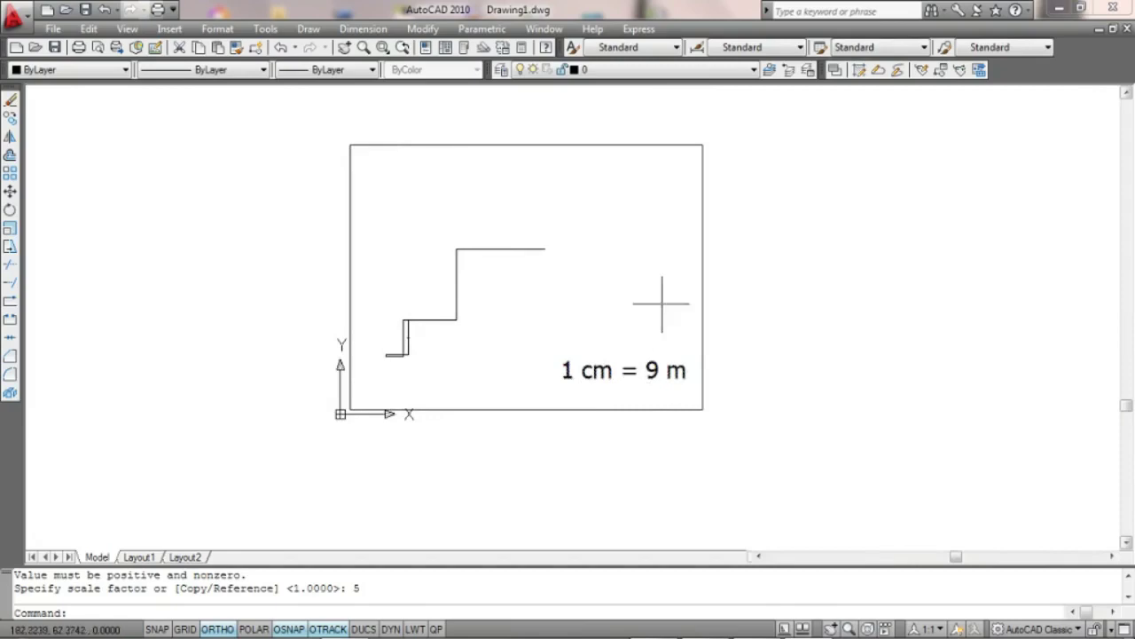
scroll(595, 372, "up", 2)
middle_click_drag(595, 372, 538, 347)
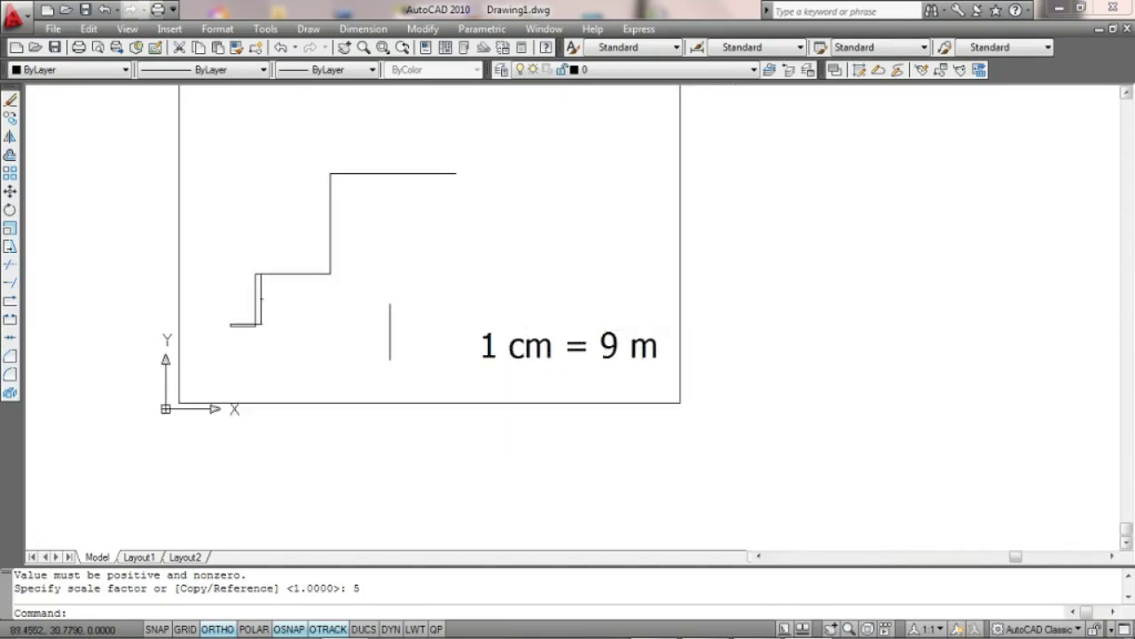
middle_click_drag(320, 329, 438, 329)
scroll(375, 310, "up", 3)
scroll(374, 296, "up", 3)
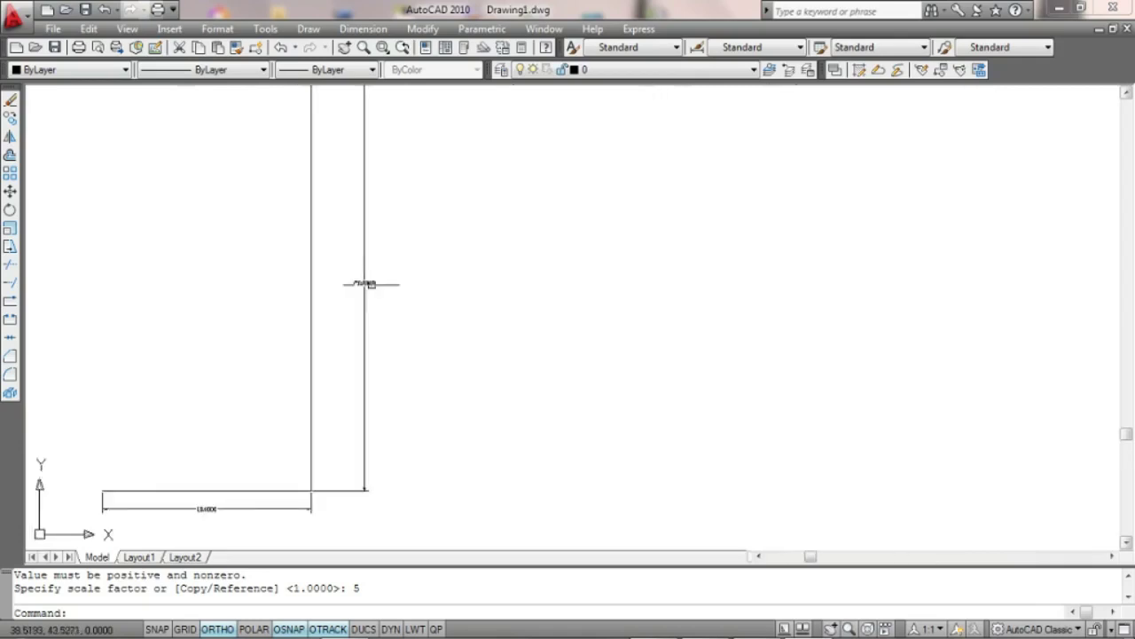
scroll(367, 282, "up", 2)
scroll(330, 266, "down", 2)
scroll(336, 278, "down", 1)
scroll(338, 276, "down", 1)
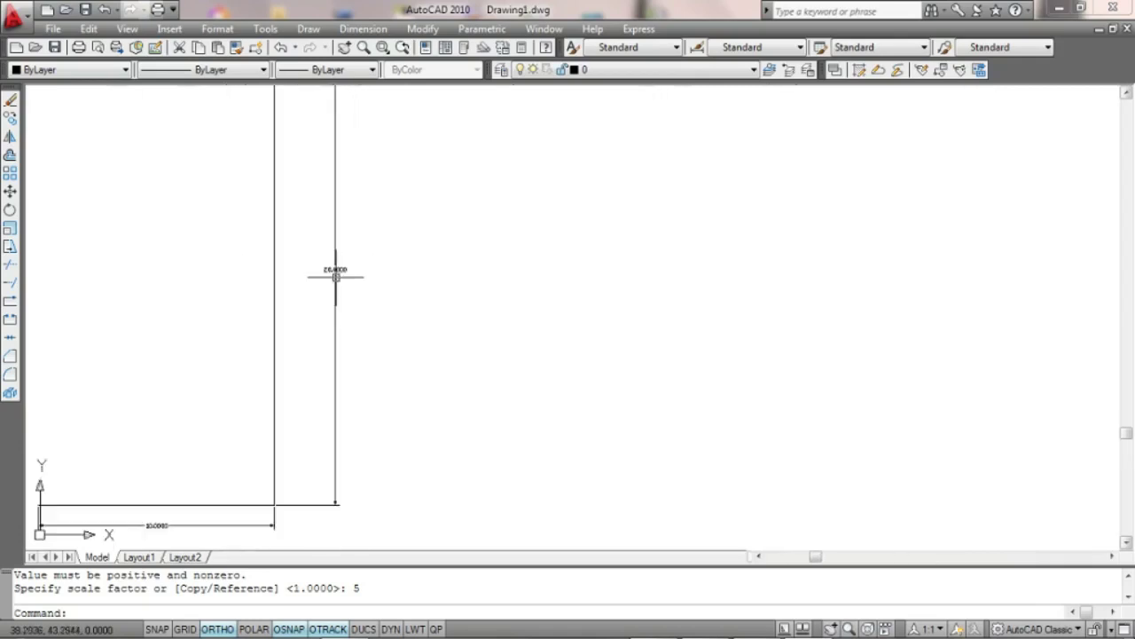
scroll(355, 244, "down", 3)
scroll(367, 296, "up", 1)
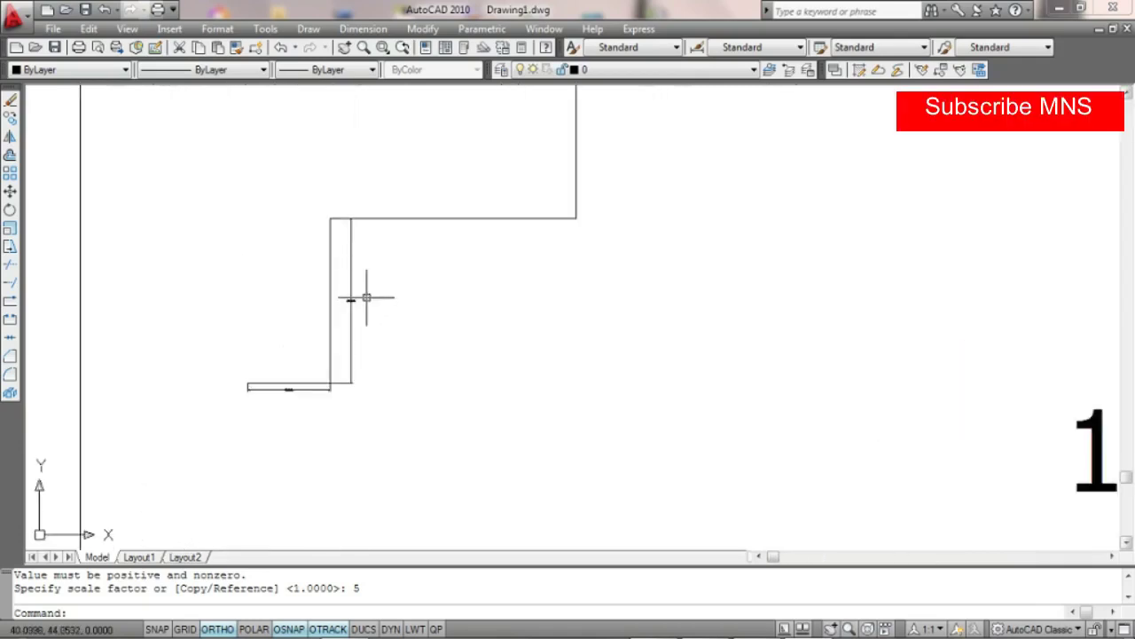
scroll(368, 303, "up", 2)
scroll(368, 304, "up", 2)
scroll(355, 297, "down", 2)
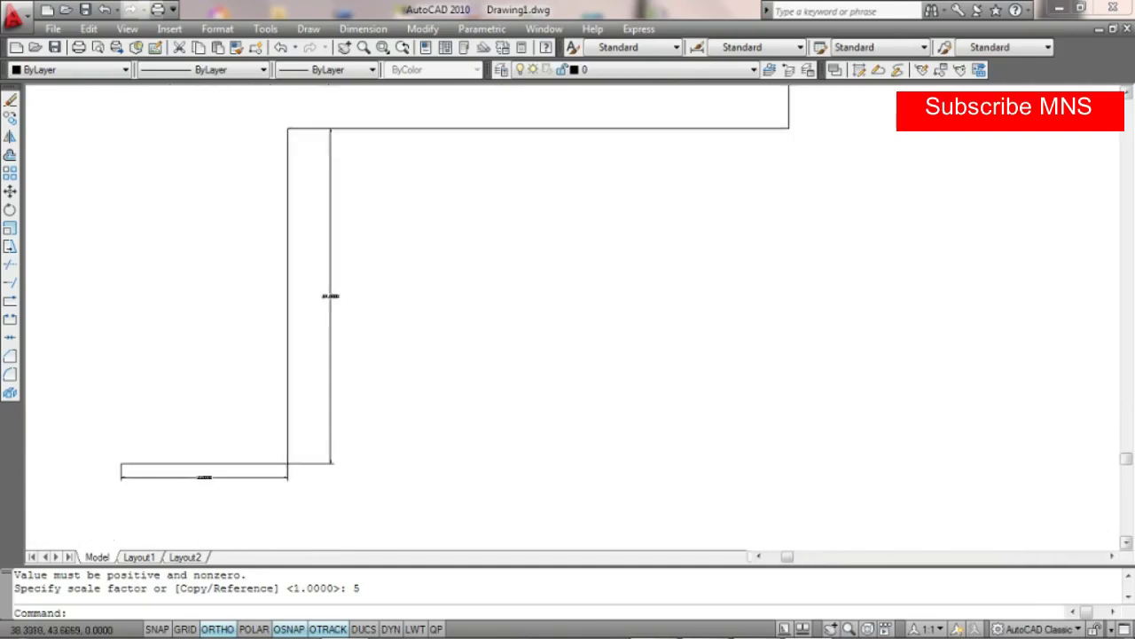
scroll(418, 311, "down", 2)
scroll(533, 321, "down", 1)
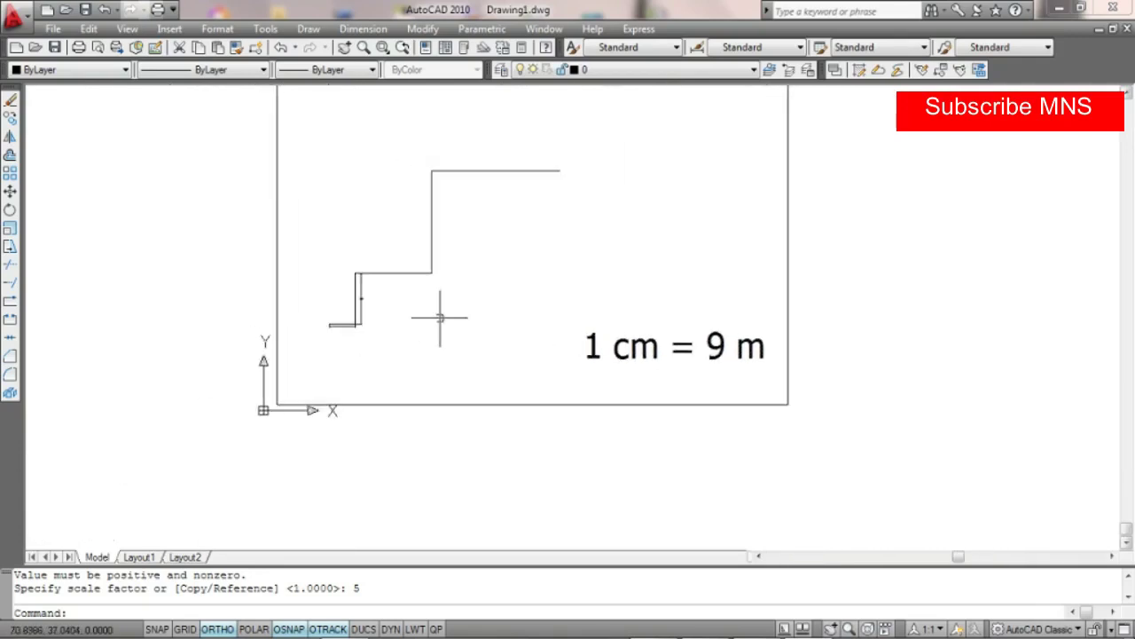
scroll(440, 323, "up", 2)
Draw an 18-unit horizontal line to the right of the upper step.
type("l")
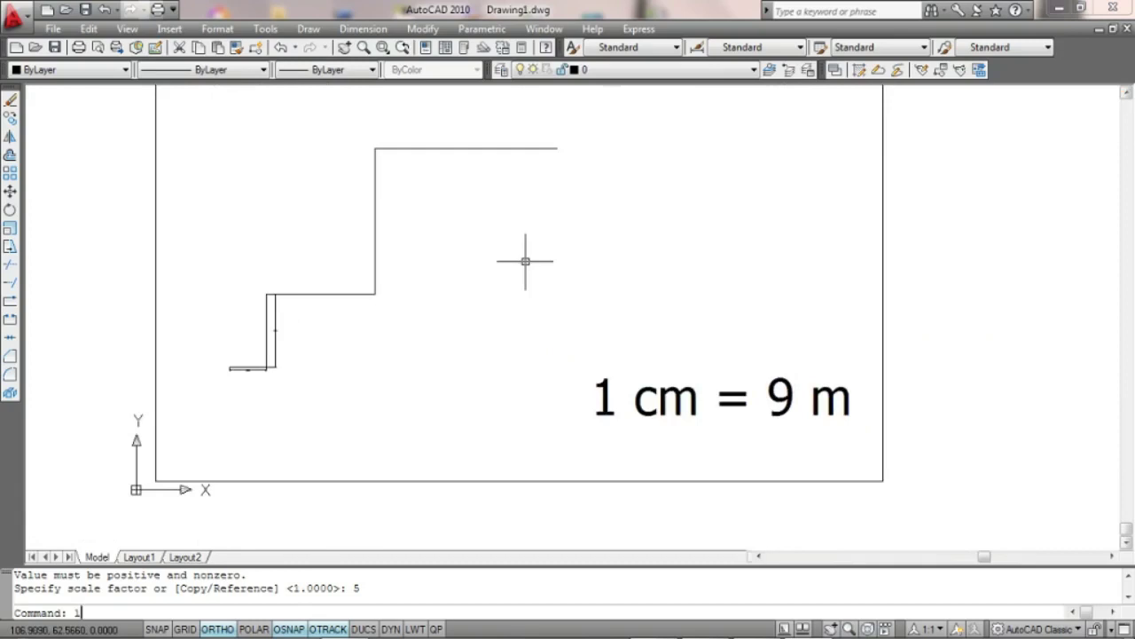
key("Return")
left_click(462, 261)
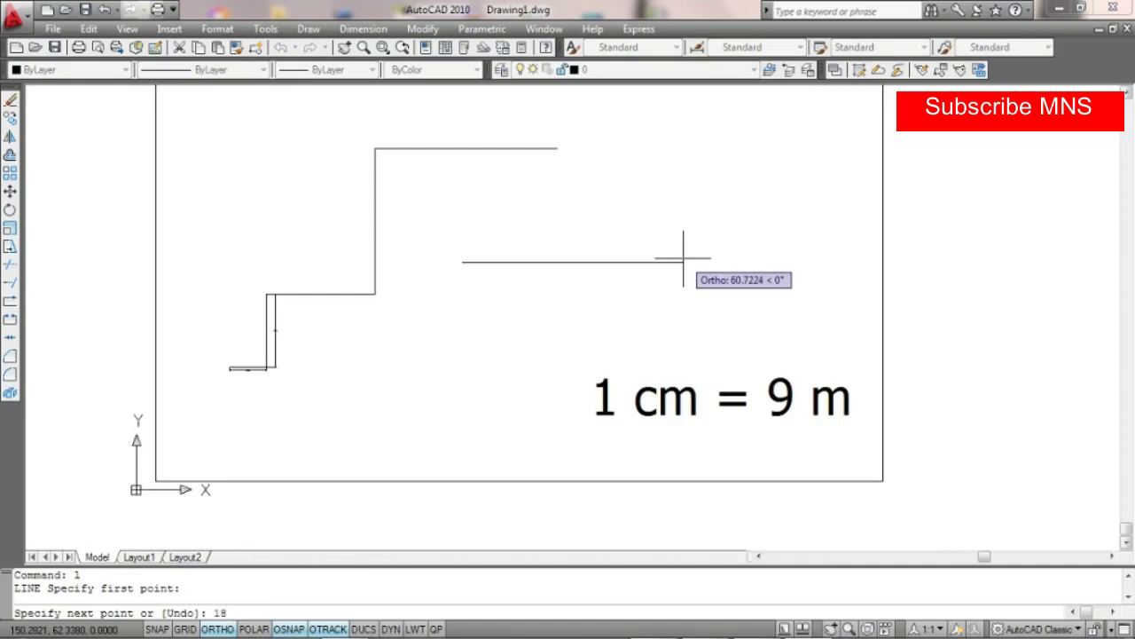
key("Return")
key("Return")
scroll(539, 266, "up", 2)
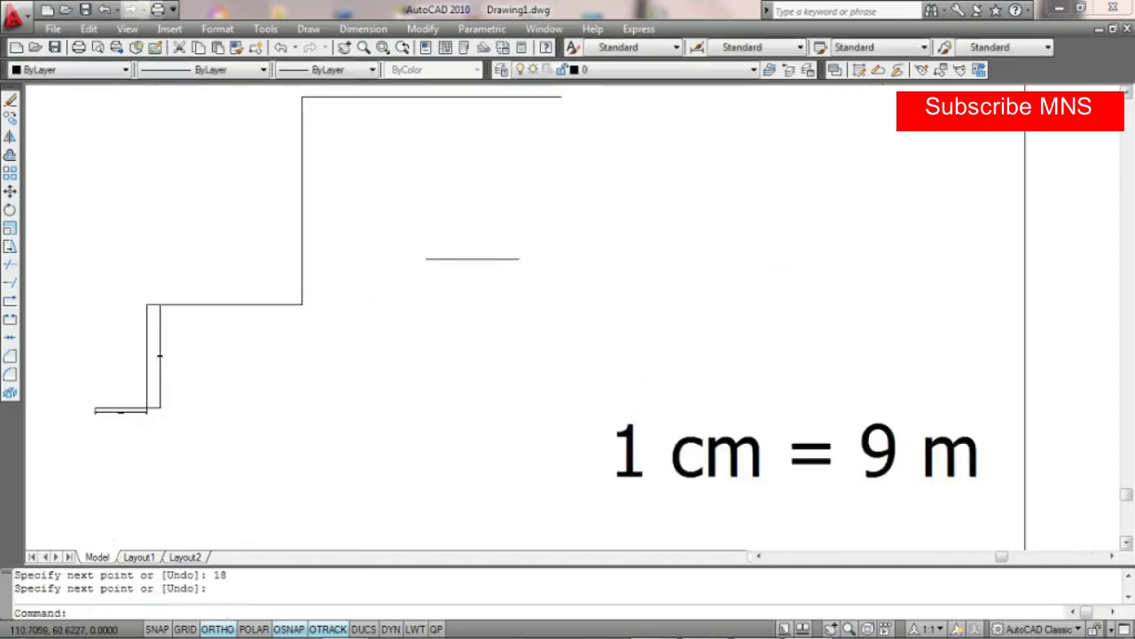
scroll(532, 264, "up", 3)
type("dli")
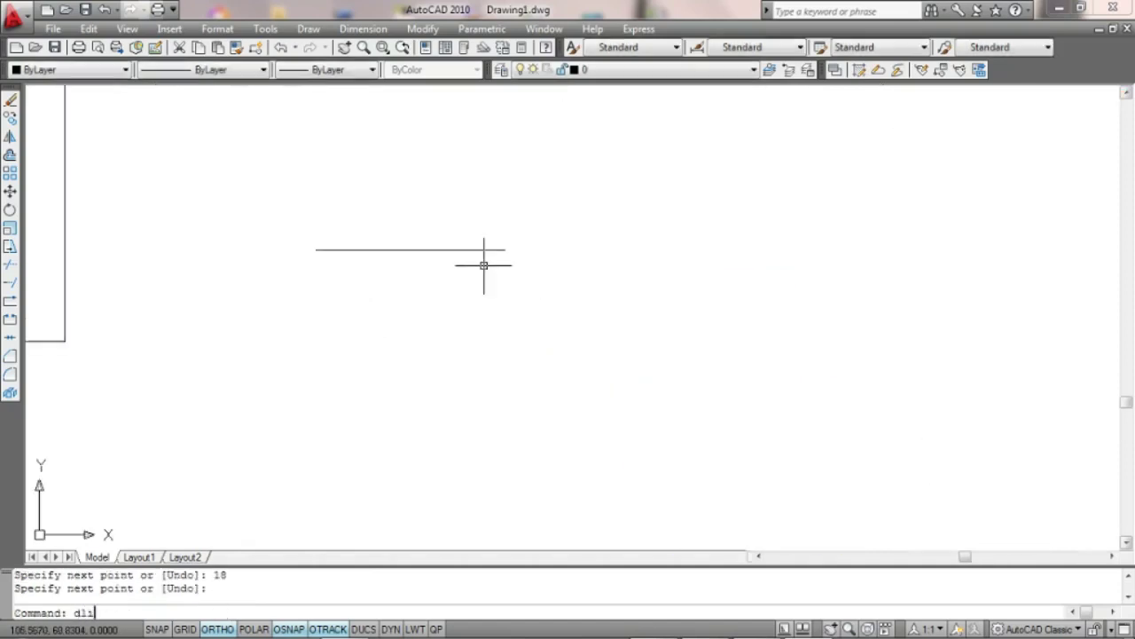
key("Return")
Place an 18.0000 linear dimension above the new line.
left_click(317, 249)
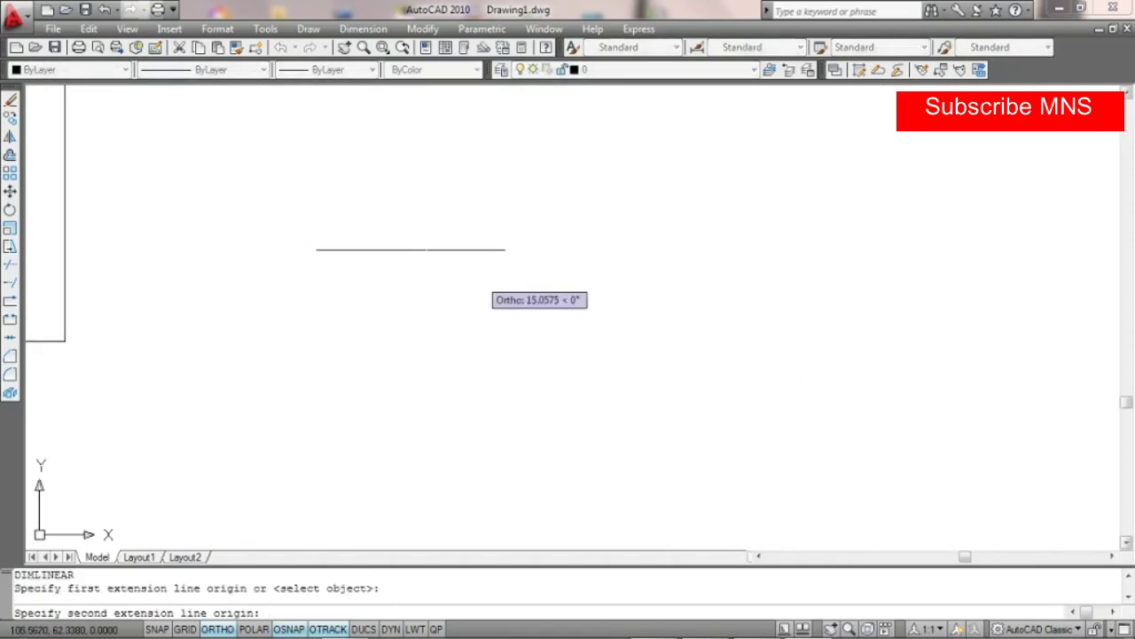
left_click(505, 249)
left_click(418, 221)
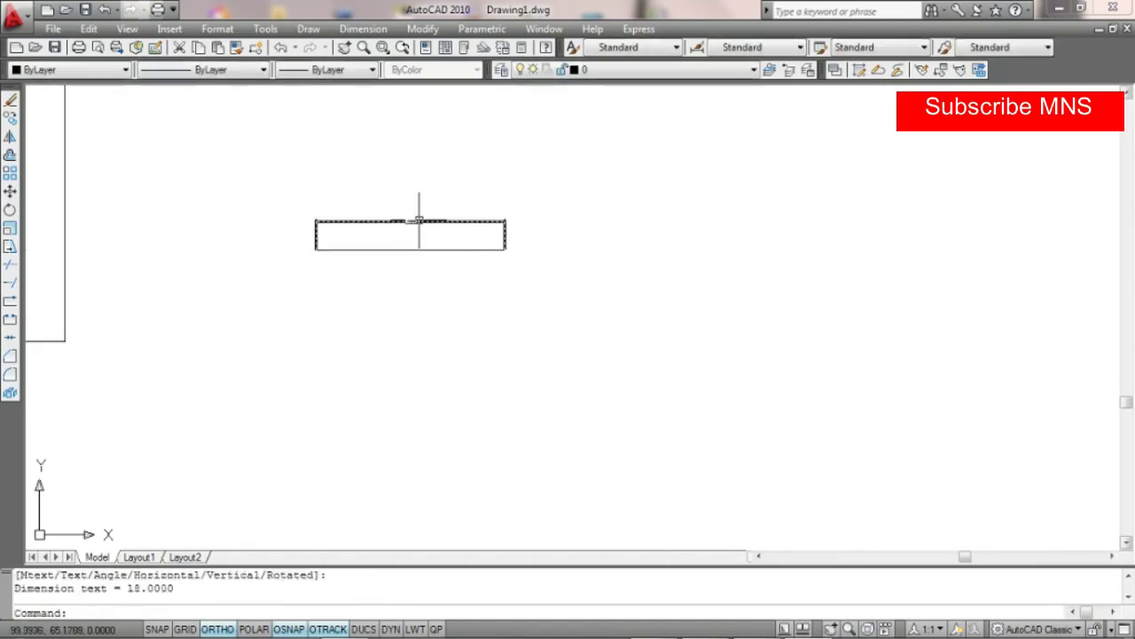
scroll(419, 221, "up", 3)
scroll(393, 222, "up", 2)
Set the Standard dimension style's overall scale to 5 on the Fit tab.
type("d")
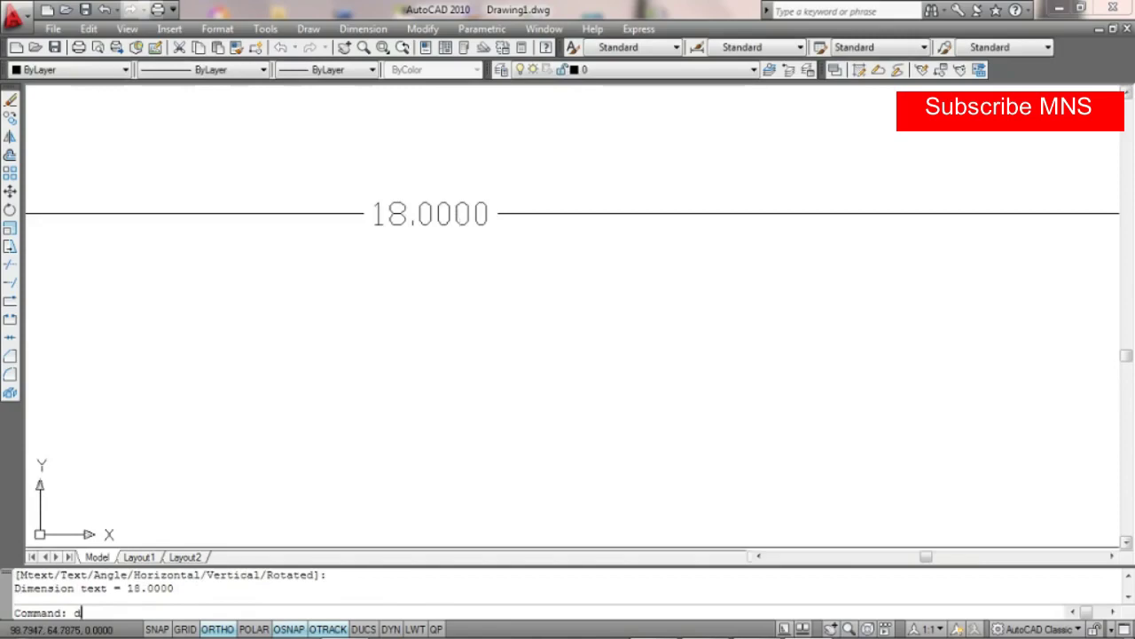
key("Return")
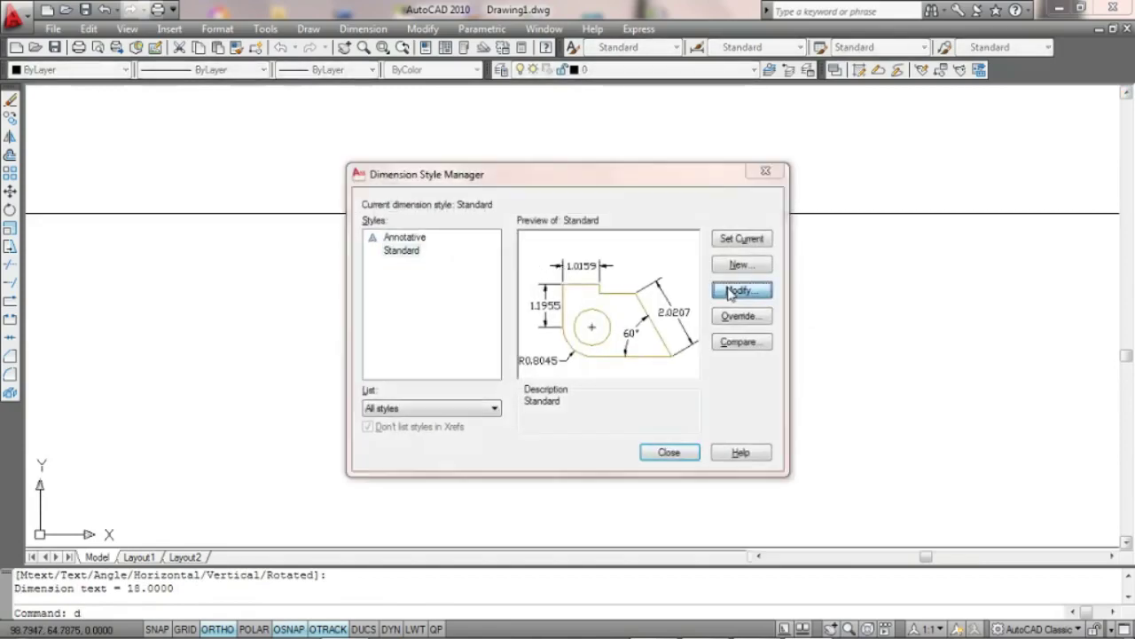
left_click(729, 291)
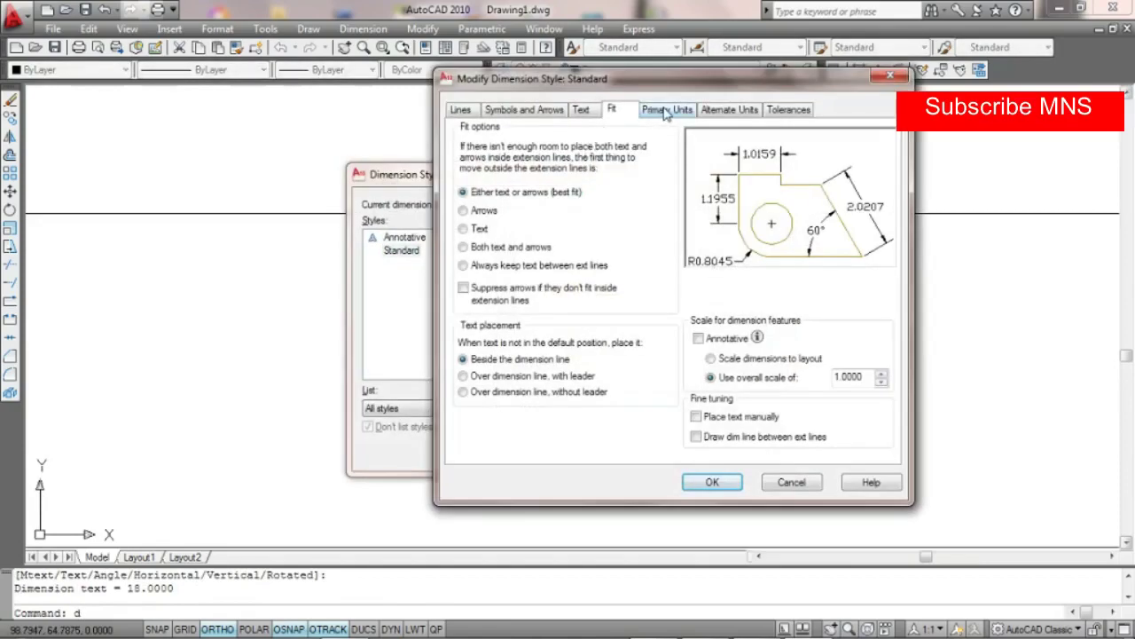
left_click(667, 109)
left_click(611, 109)
left_click_drag(859, 376, 800, 381)
type("5")
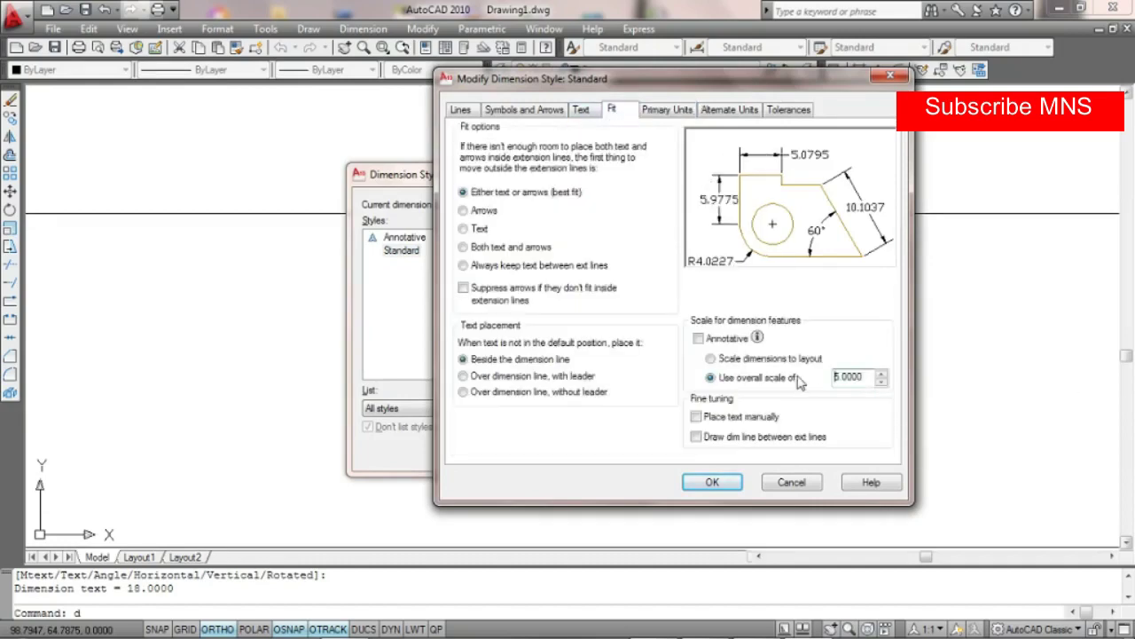
left_click(713, 482)
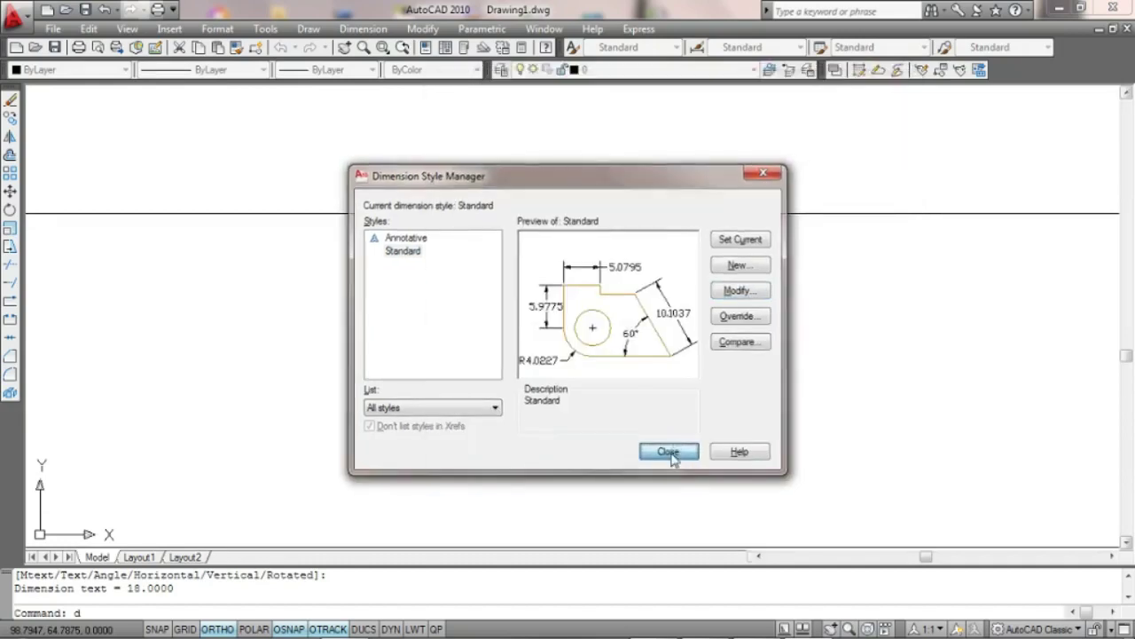
left_click(667, 452)
scroll(468, 351, "down", 6)
scroll(515, 381, "down", 2)
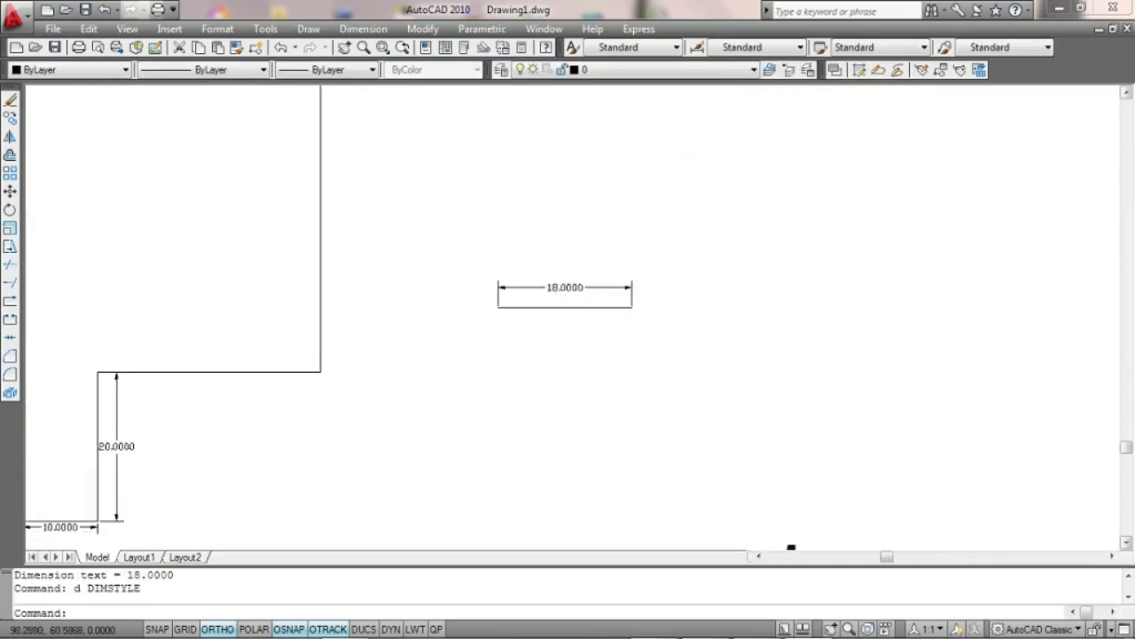
scroll(547, 304, "down", 2)
scroll(546, 304, "up", 1)
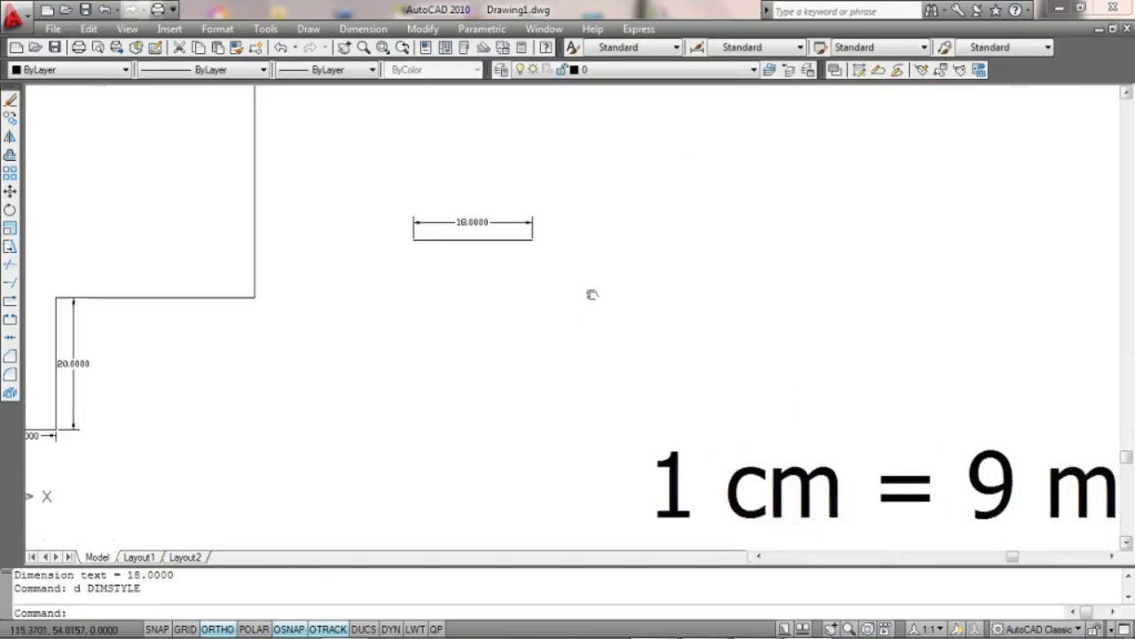
scroll(592, 292, "down", 3)
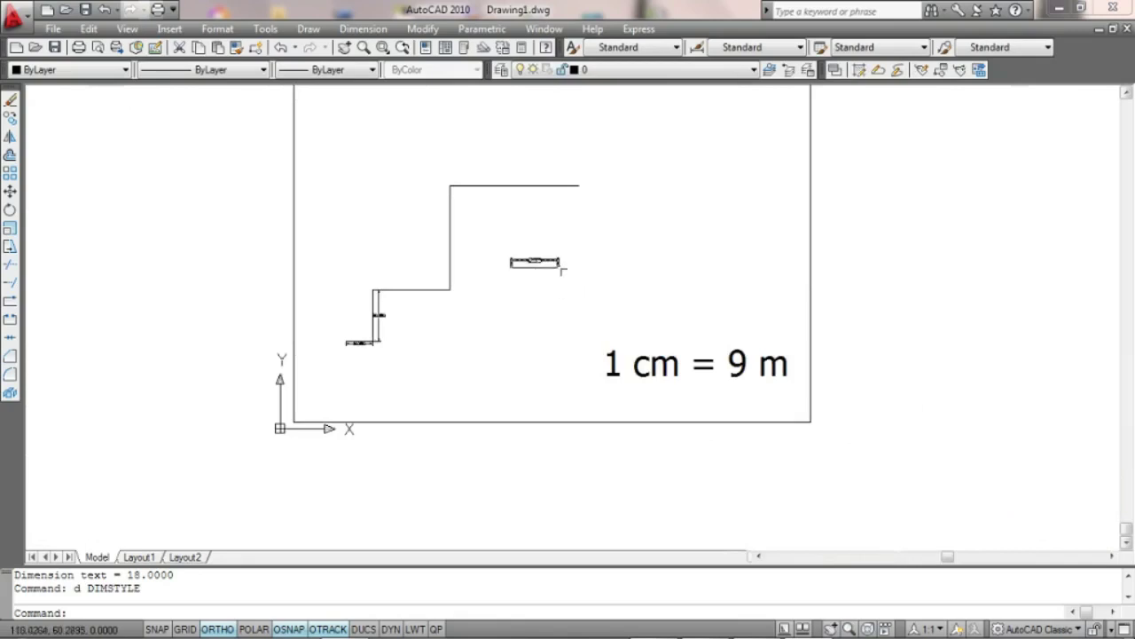
scroll(639, 378, "up", 2)
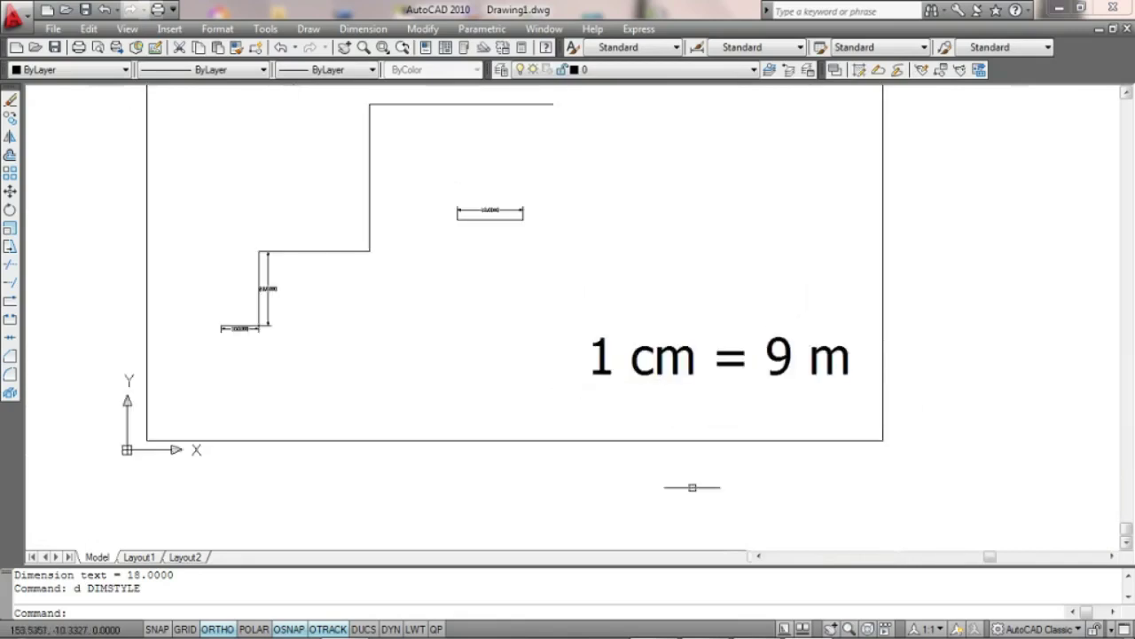
left_click(657, 621)
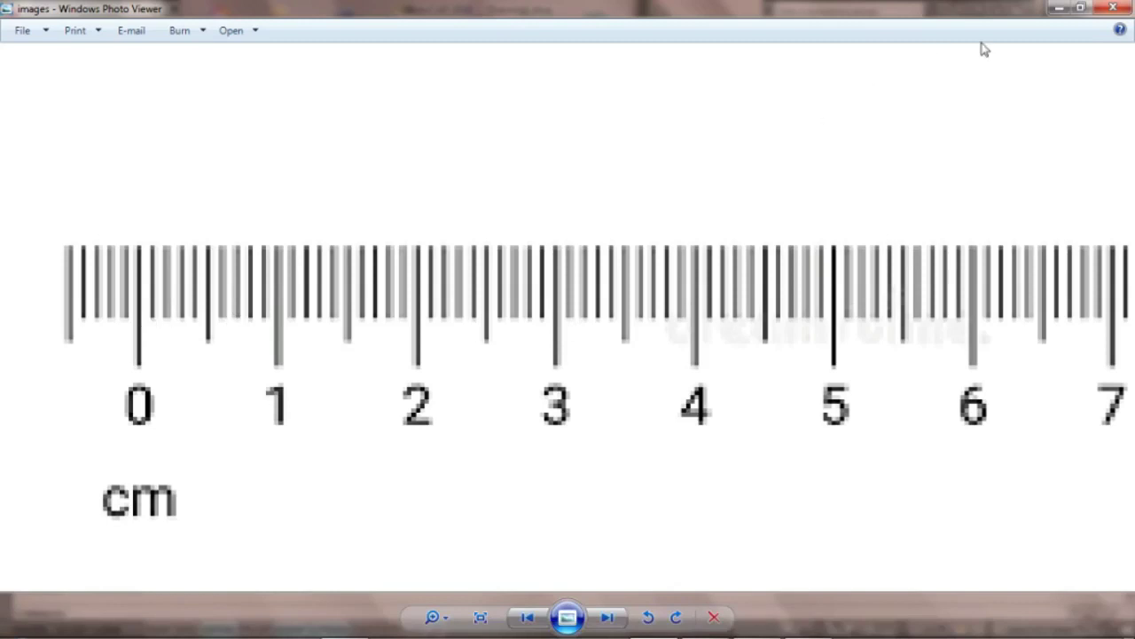
left_click(1061, 12)
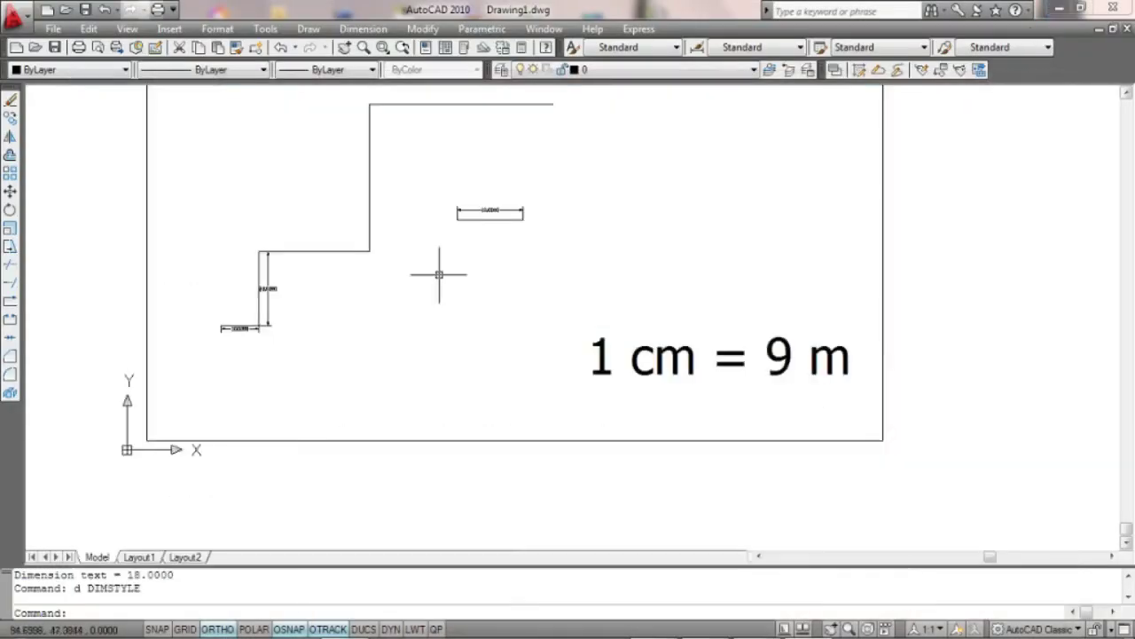
scroll(470, 205, "up", 3)
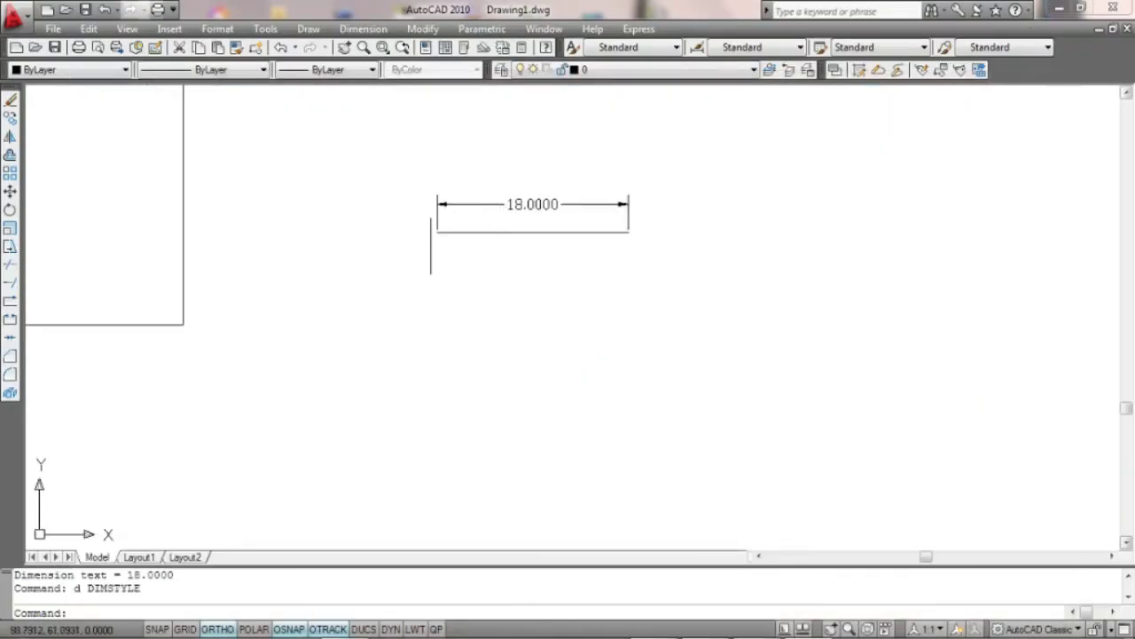
scroll(479, 234, "down", 3)
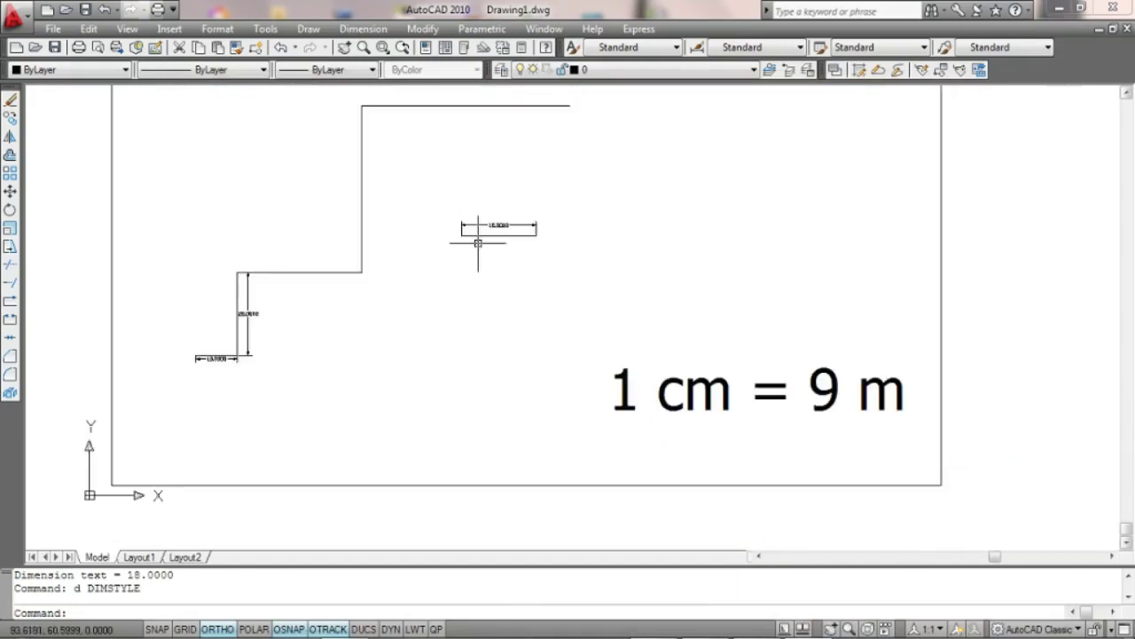
scroll(498, 229, "up", 1)
scroll(498, 229, "up", 3)
scroll(517, 248, "down", 8)
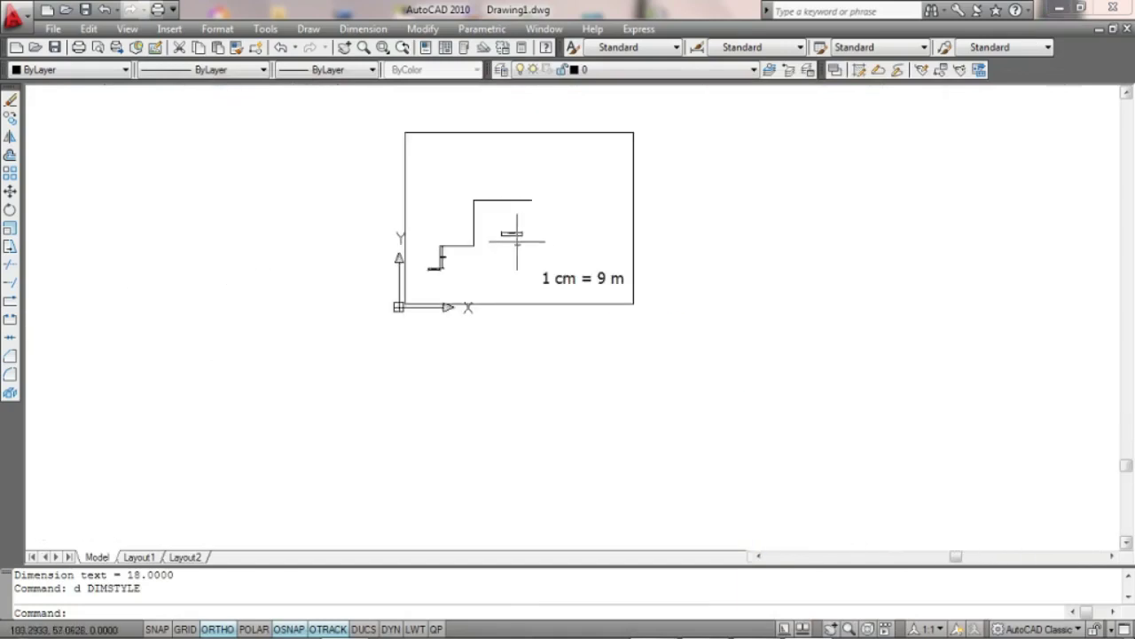
middle_click_drag(563, 259, 575, 276)
scroll(532, 275, "up", 4)
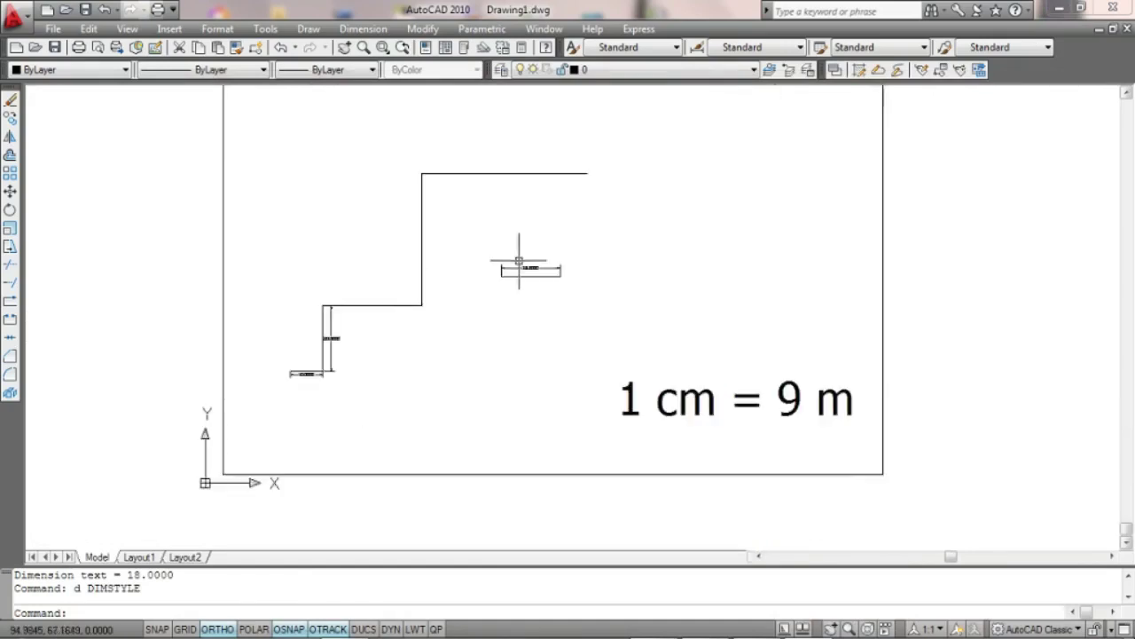
scroll(550, 250, "up", 2)
scroll(514, 278, "down", 1)
scroll(506, 299, "up", 3)
scroll(517, 278, "down", 4)
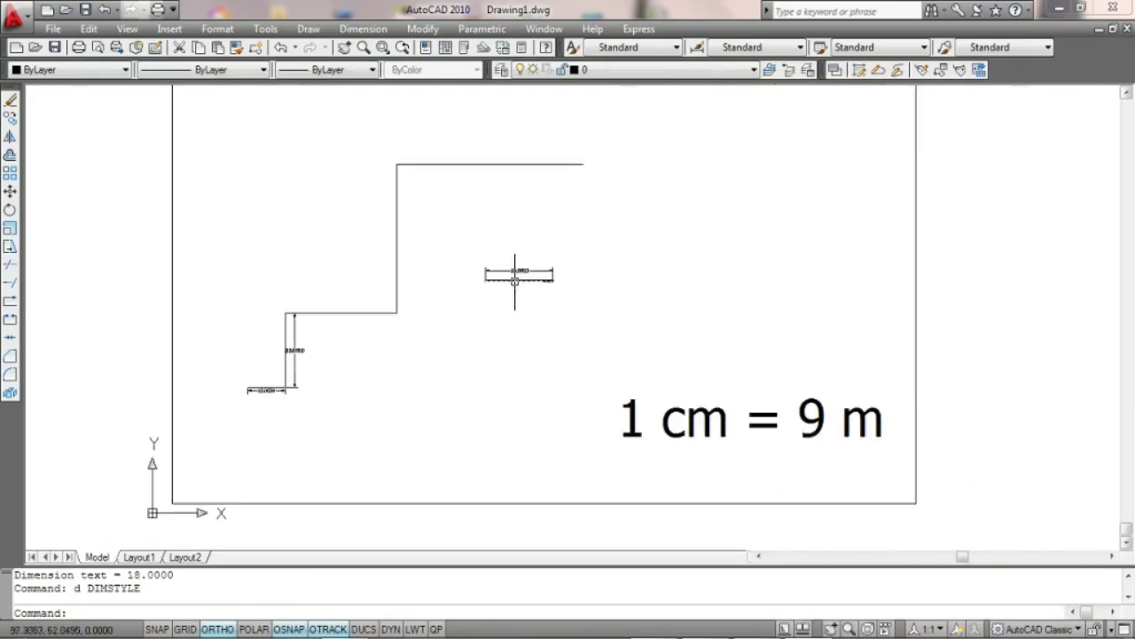
scroll(526, 275, "up", 3)
scroll(512, 302, "up", 1)
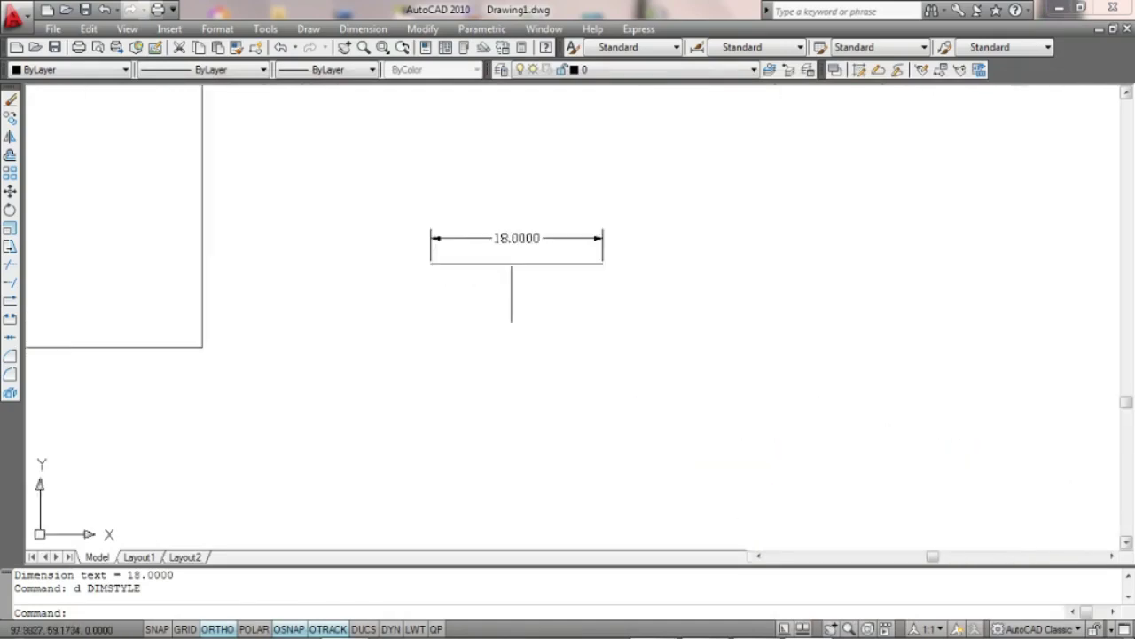
scroll(512, 302, "up", 3)
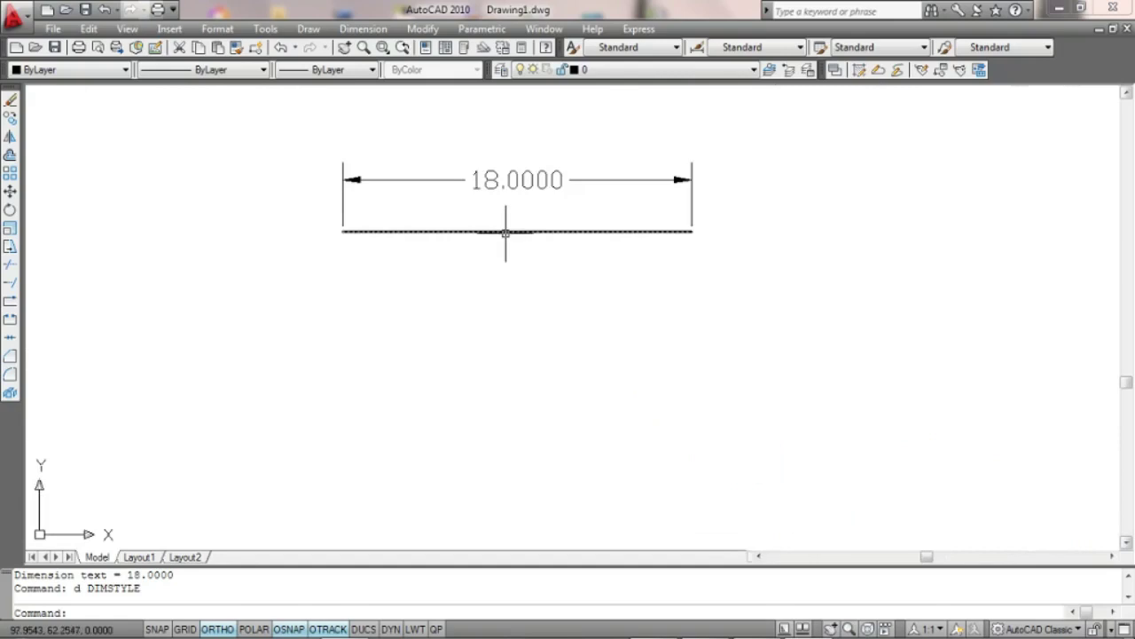
scroll(664, 456, "up", 1)
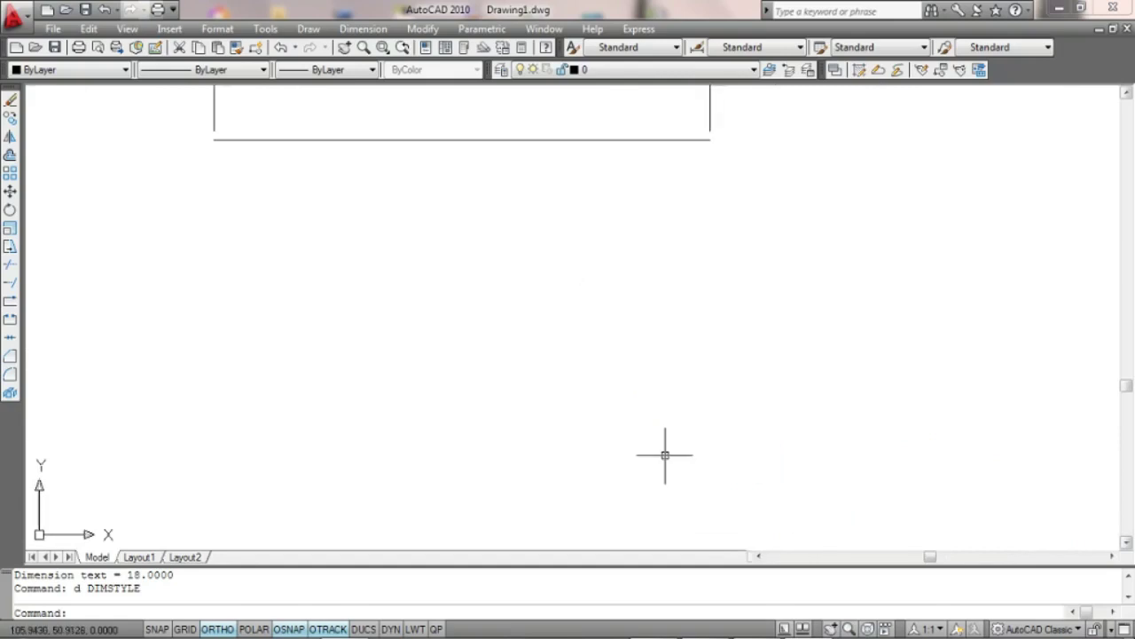
scroll(578, 331, "down", 2)
scroll(588, 322, "down", 4)
scroll(572, 309, "down", 1)
scroll(586, 313, "down", 3)
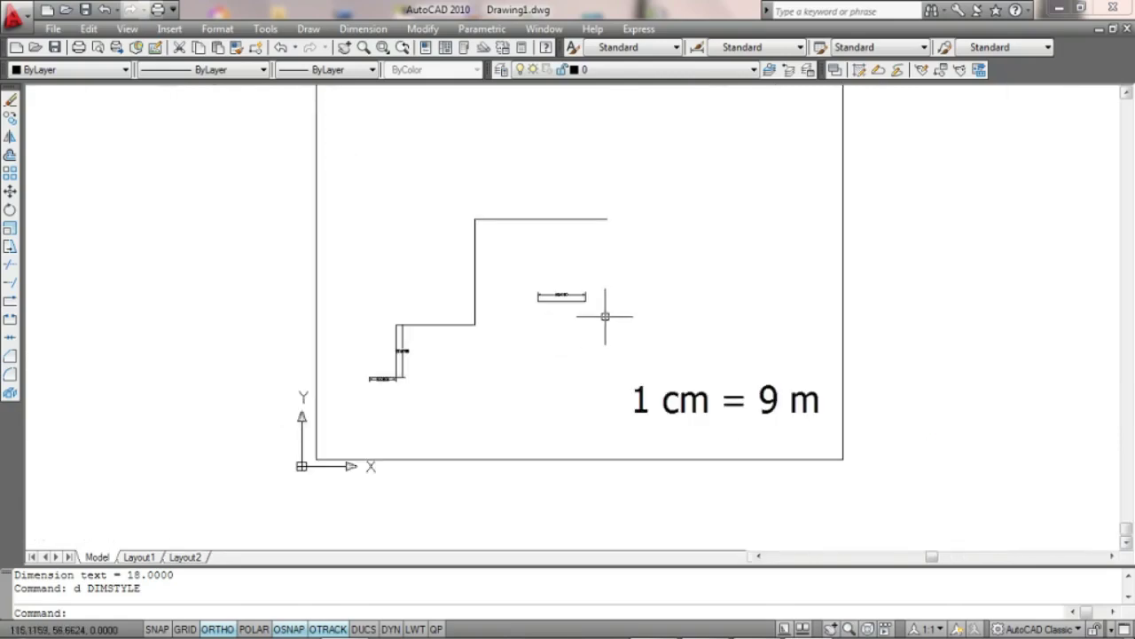
middle_click_drag(604, 317, 570, 314)
scroll(562, 315, "down", 3)
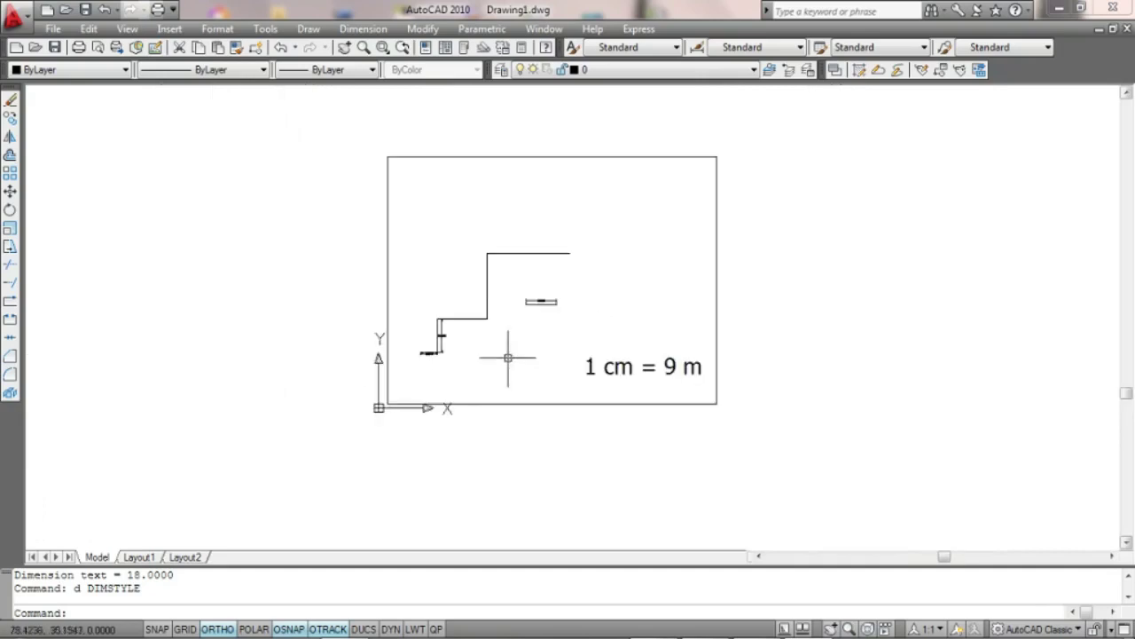
right_click(102, 557)
Set Model's page setup to DWG To PDF.pc3, landscape ISO A4, window, centred, 1 mm = 0.9 units.
left_click(181, 459)
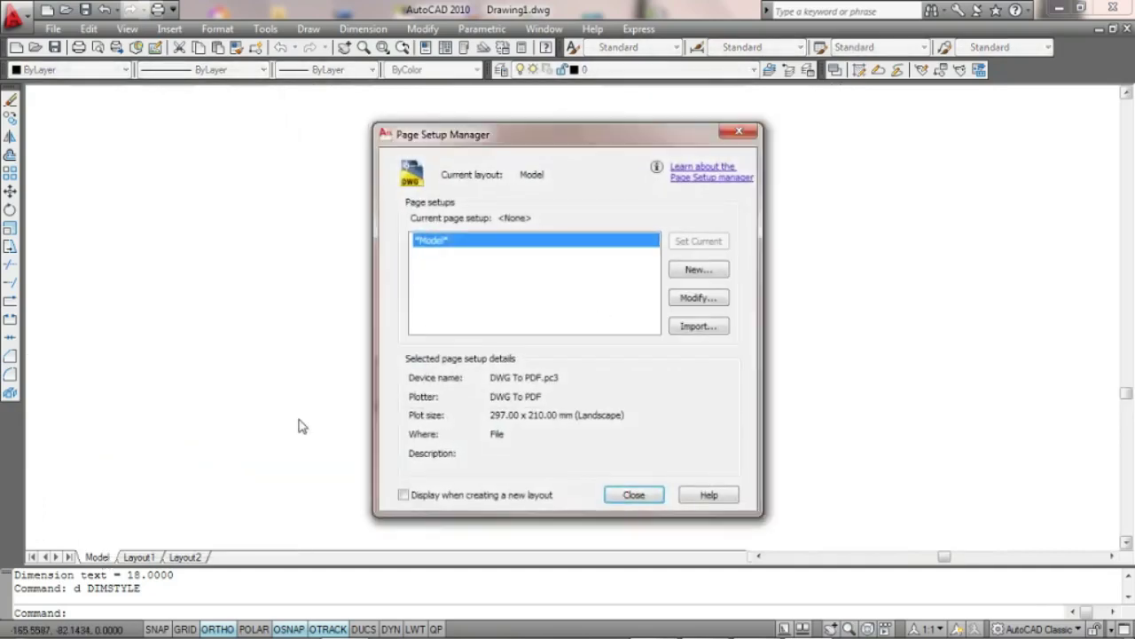
left_click(711, 298)
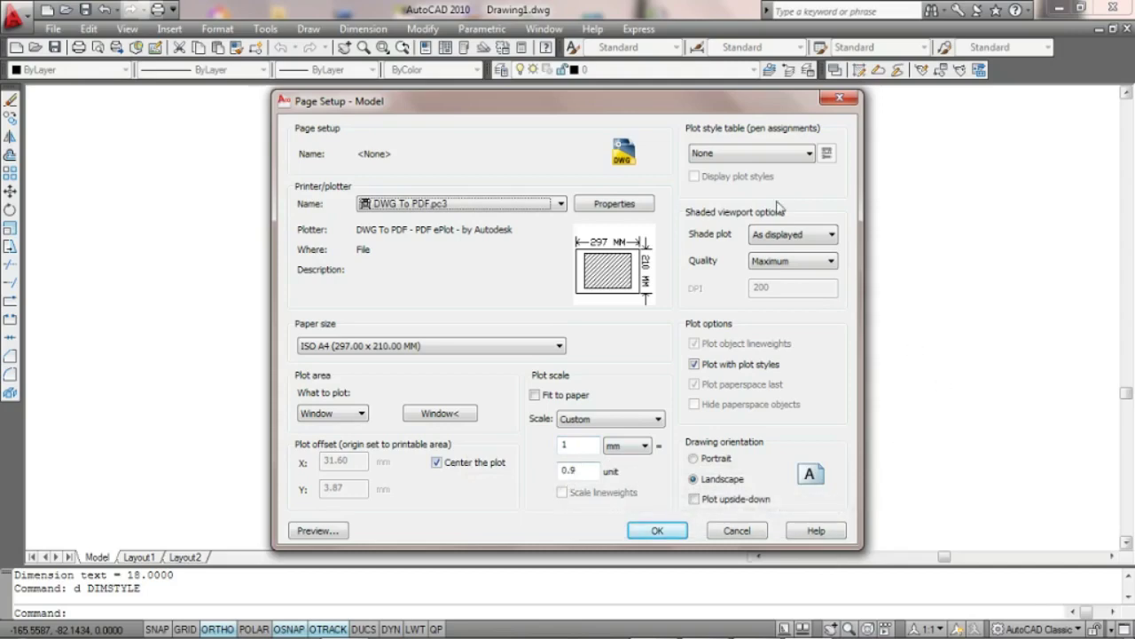
mouse_move(742, 107)
left_mouse_down()
mouse_move(468, 105)
mouse_move(577, 105)
left_mouse_up()
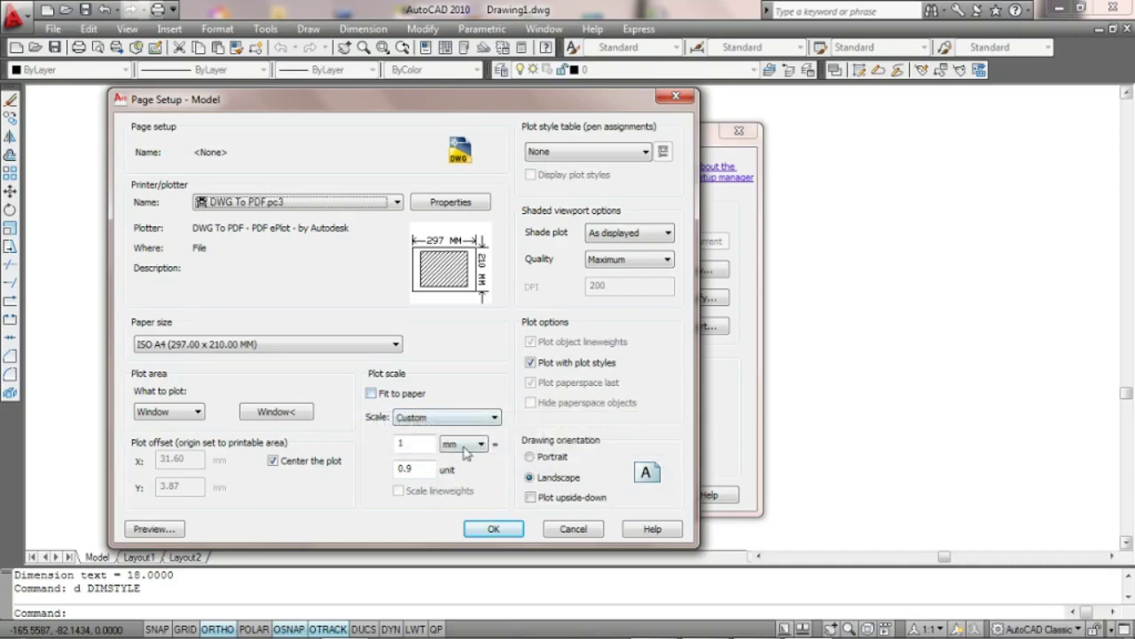
left_click(554, 528)
left_click(635, 497)
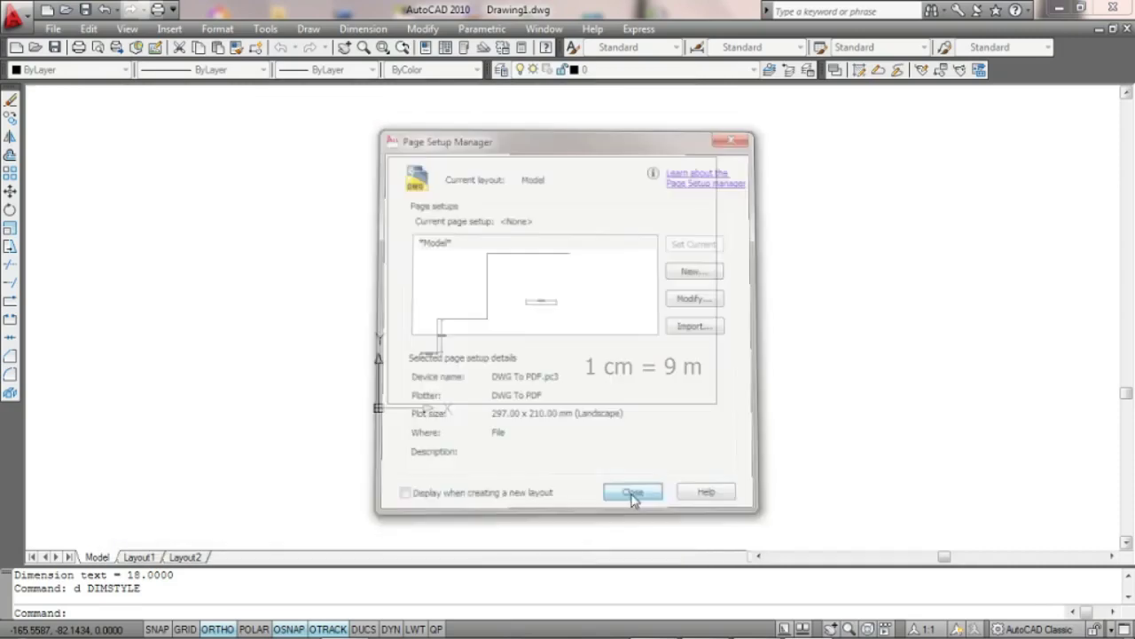
scroll(745, 368, "up", 1)
scroll(723, 388, "up", 1)
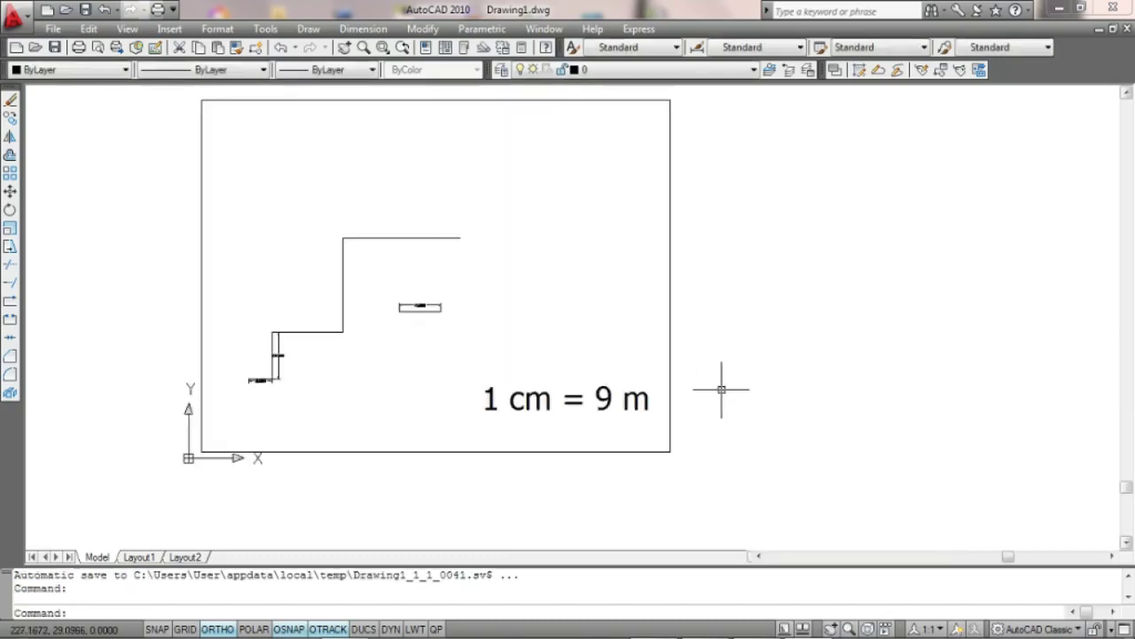
Plot the drawing to Drawing1-Model.pdf on the Desktop, then minimize AutoCAD.
key("ctrl+p")
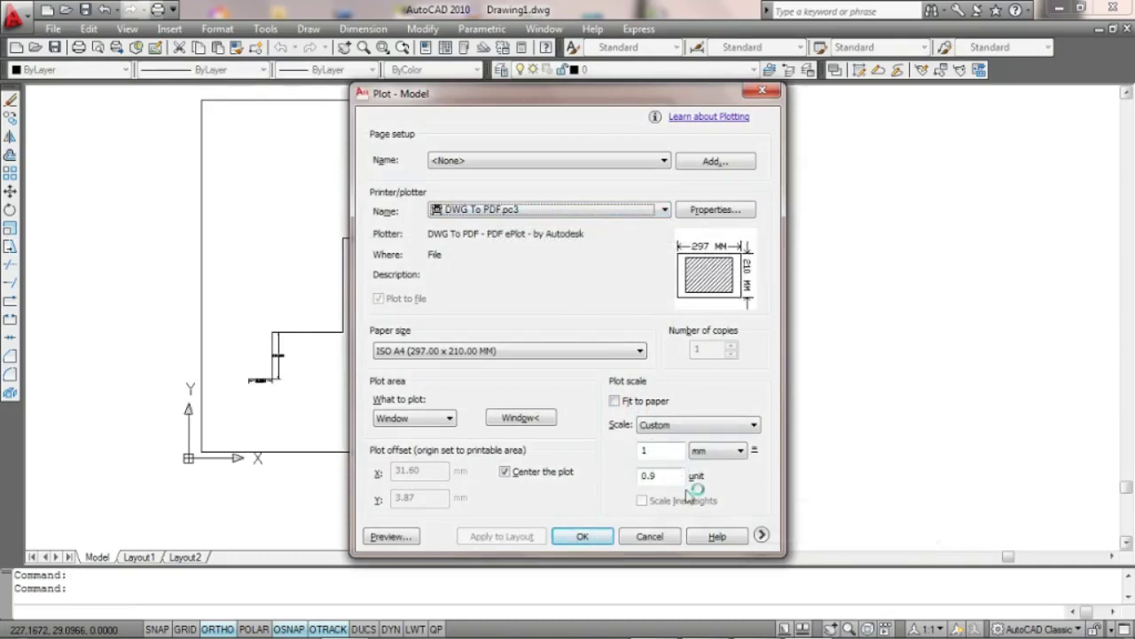
left_click(583, 538)
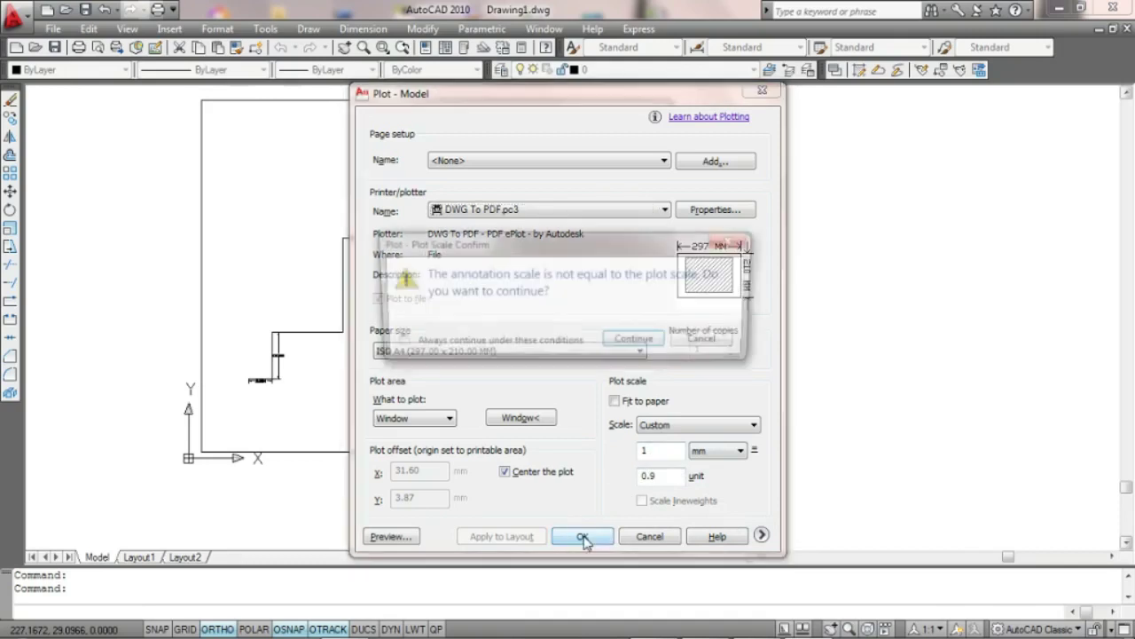
left_click(650, 344)
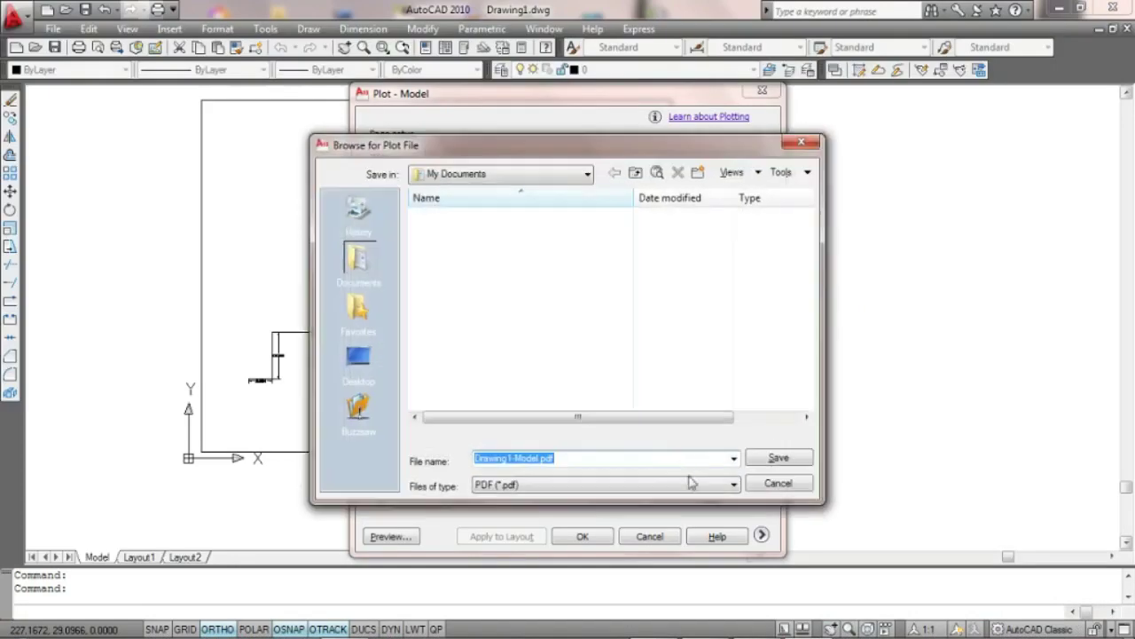
left_click(359, 358)
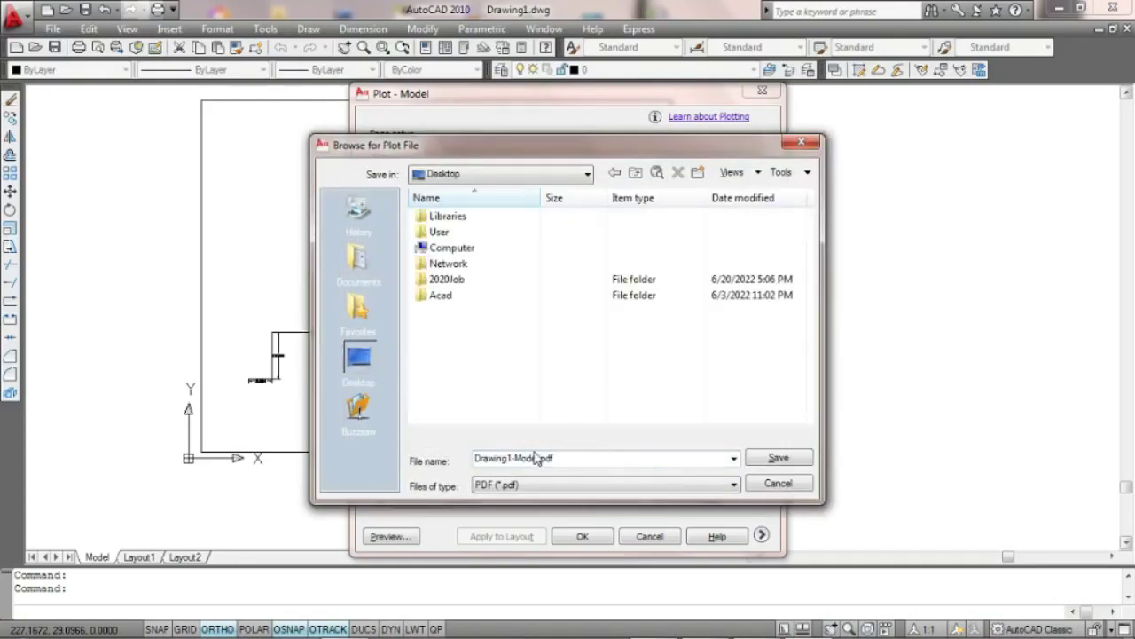
left_click(780, 462)
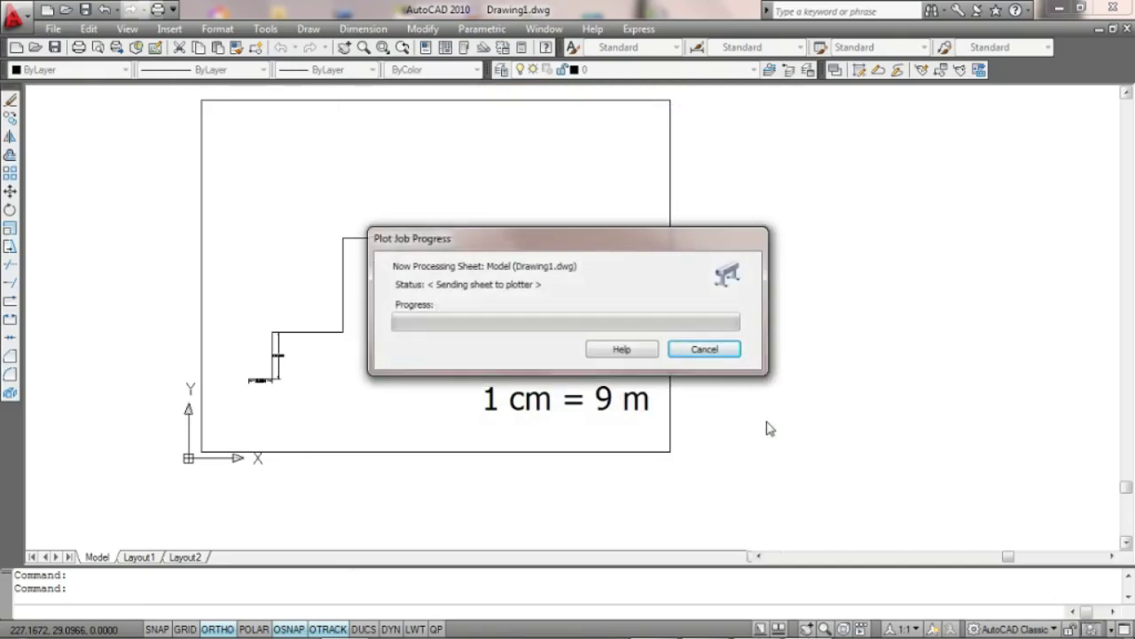
left_click(1061, 9)
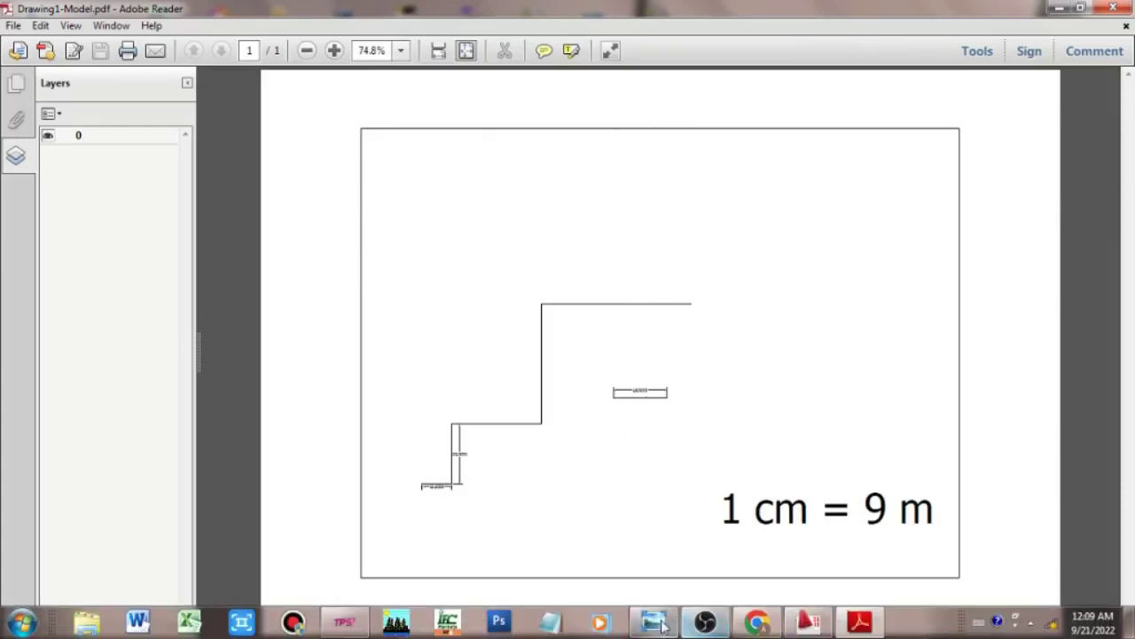
Show the centimetre ruler zoomed to its 0–2 cm marks in a smaller Photo Viewer window.
left_click(657, 624)
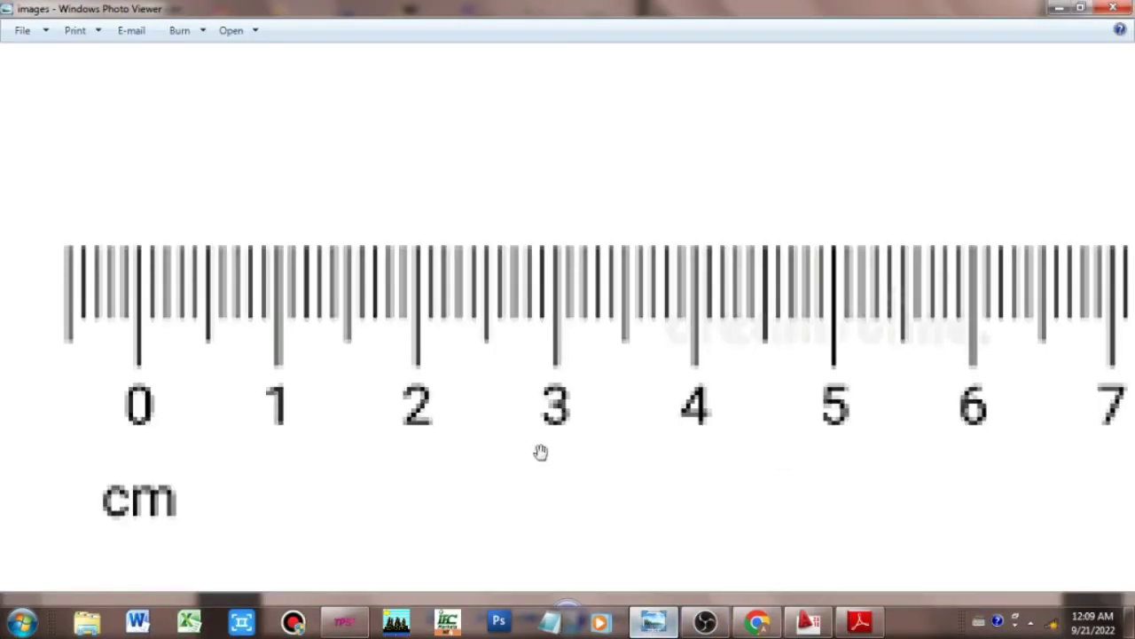
scroll(292, 296, "down", 3)
scroll(257, 321, "up", 1)
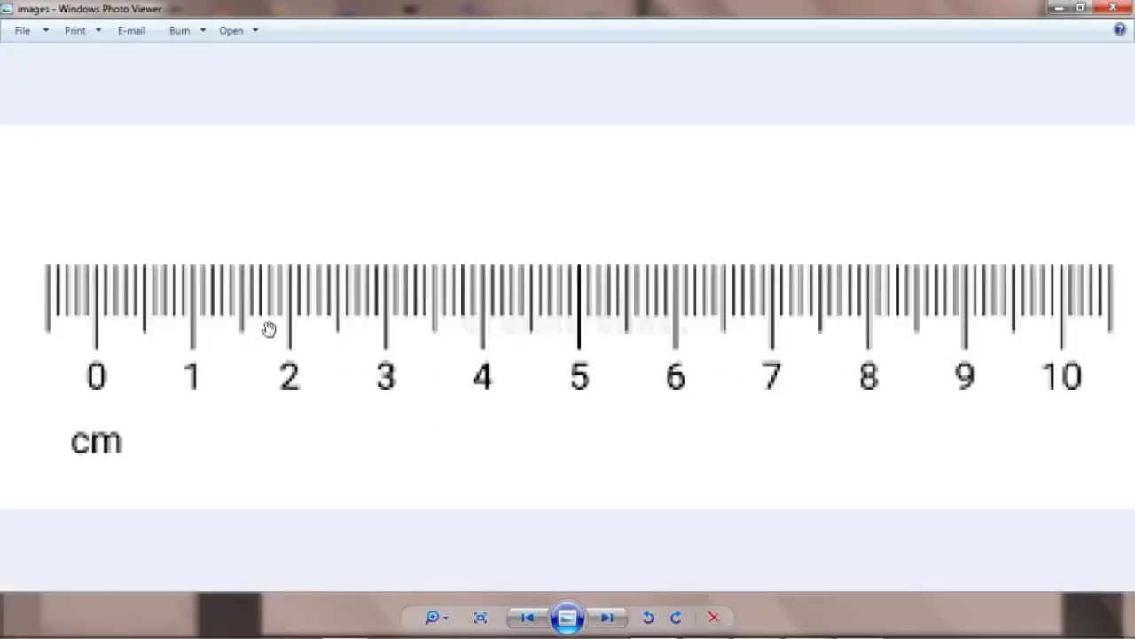
scroll(275, 322, "up", 1)
scroll(204, 332, "up", 1)
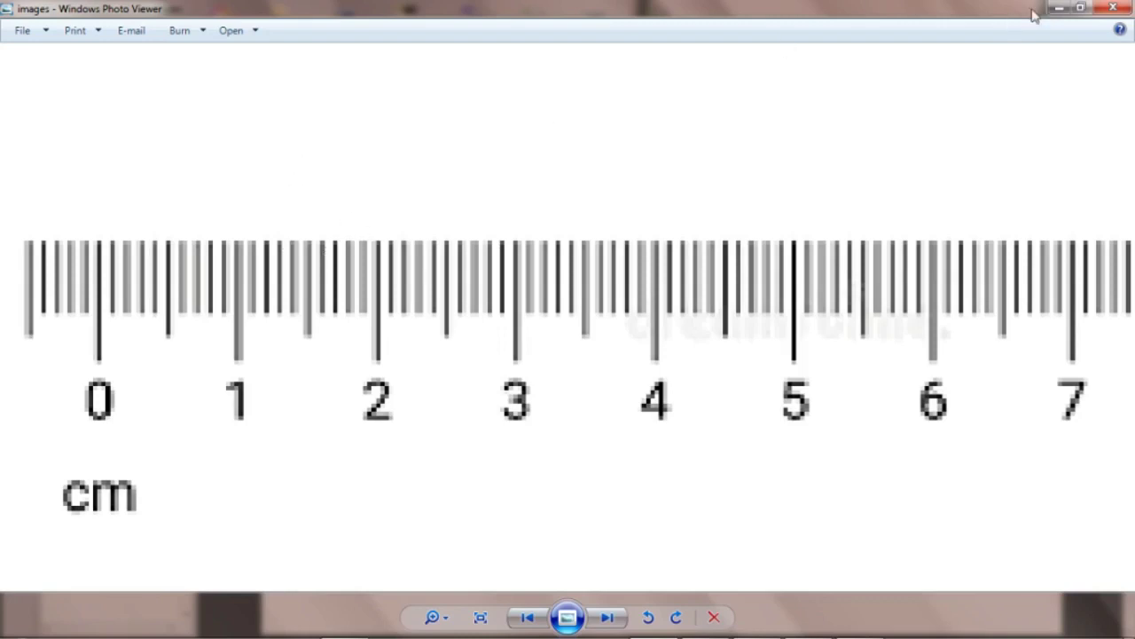
left_click(1081, 8)
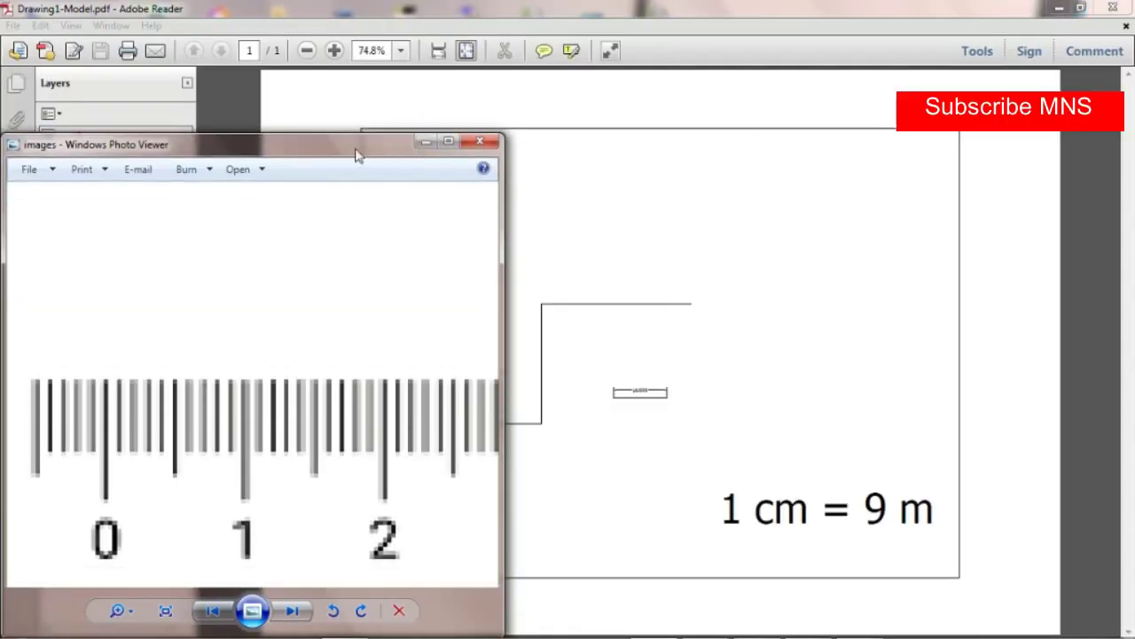
Lay the ruler window over the plotted PDF to compare, then close it, leaving Adobe Reader.
left_click_drag(356, 155, 991, 108)
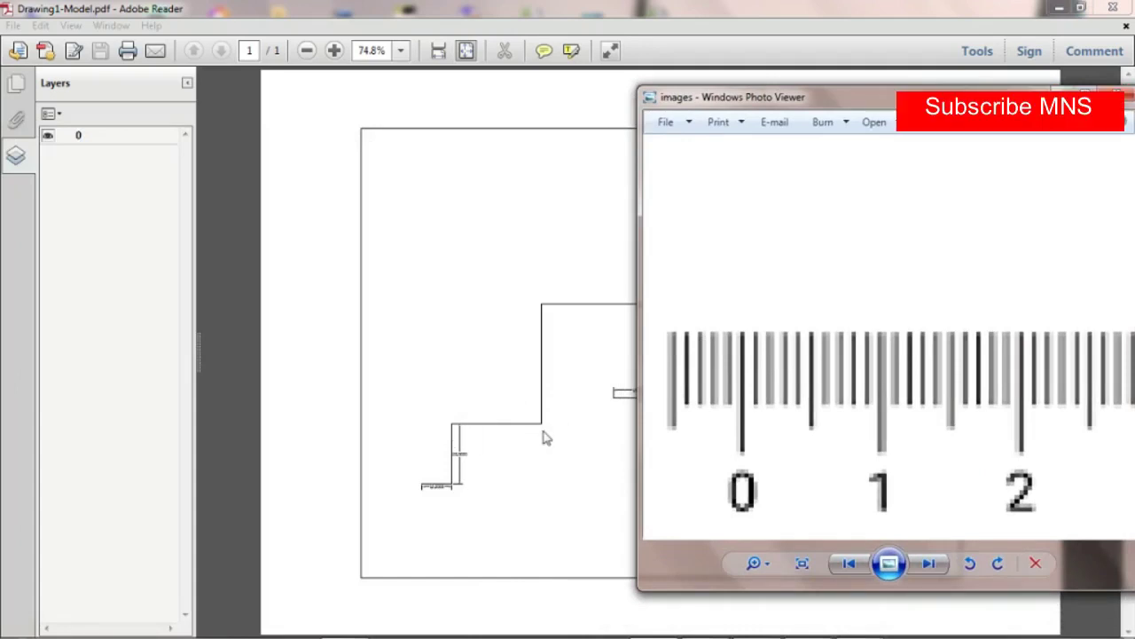
left_click_drag(955, 103, 644, 121)
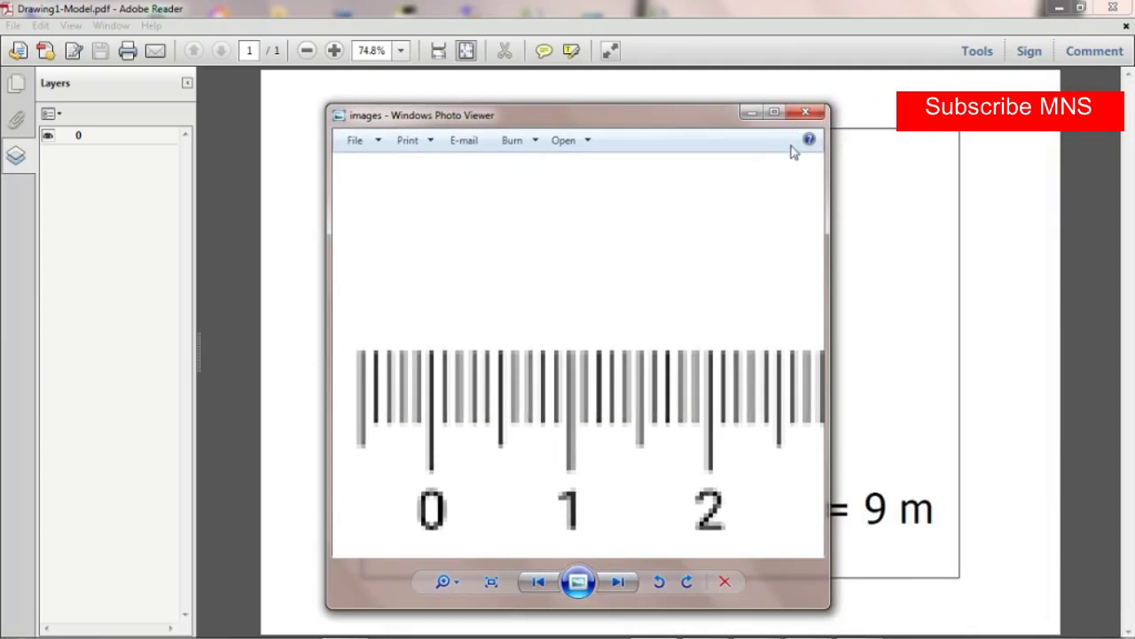
left_click(806, 111)
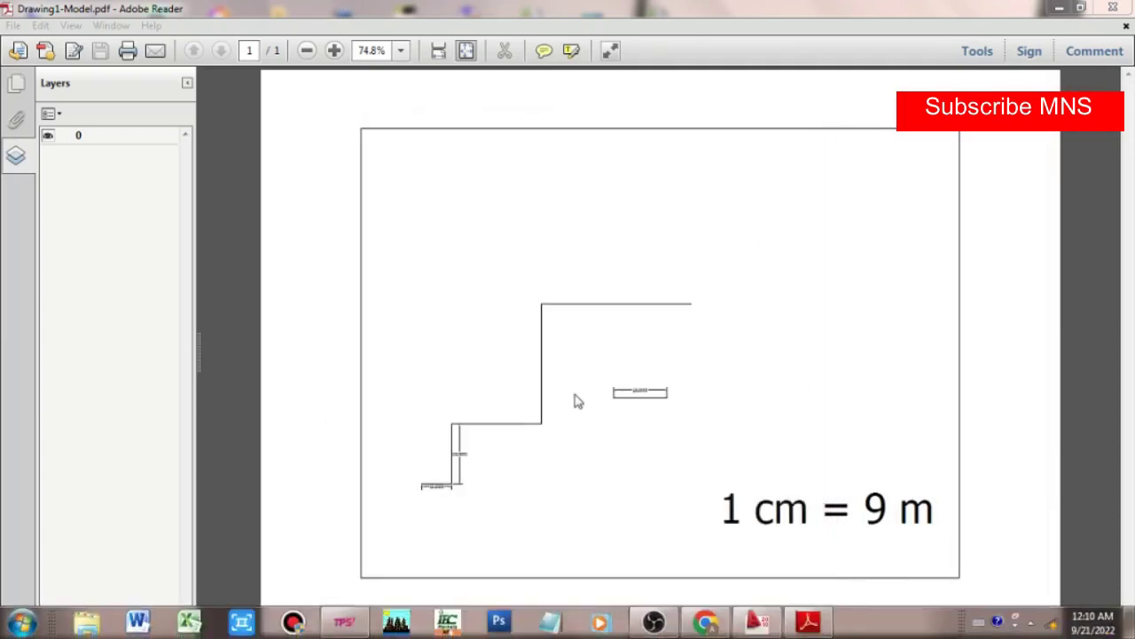
left_click(654, 428)
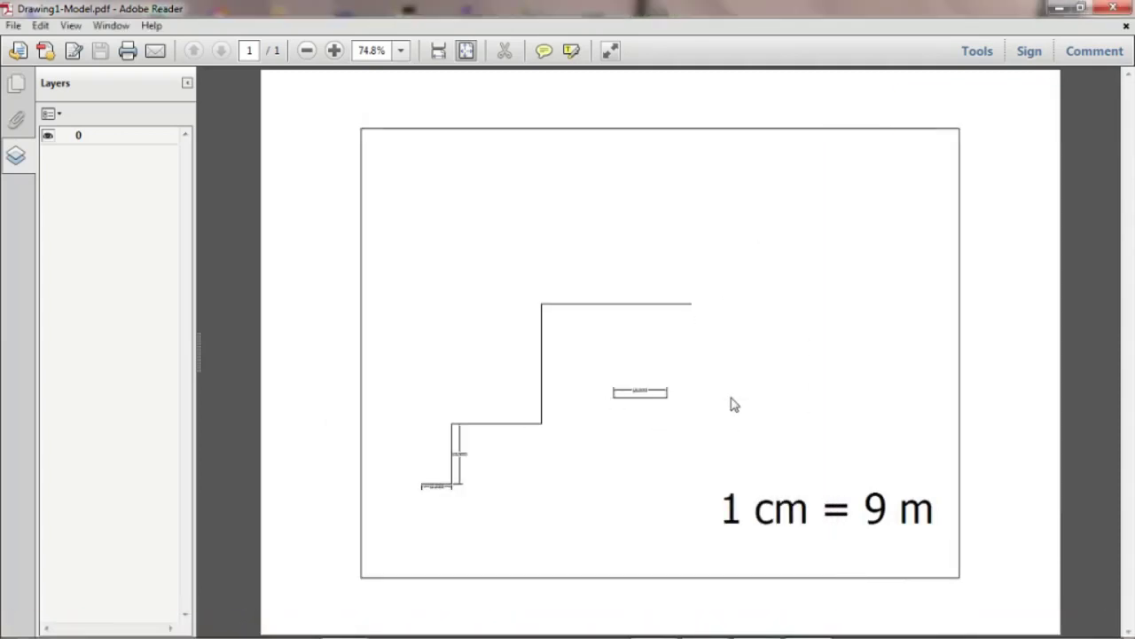